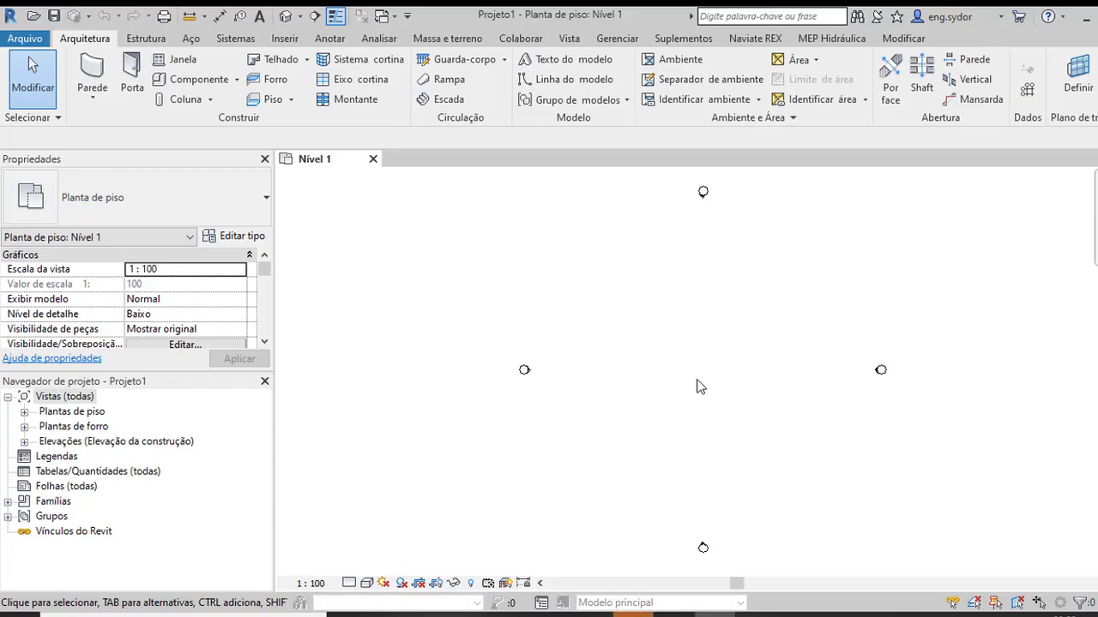
- Close Projeto1 through its Nível 1 view tab to reach the Arquivos recentes screen
scroll(674, 377, "down", 2)
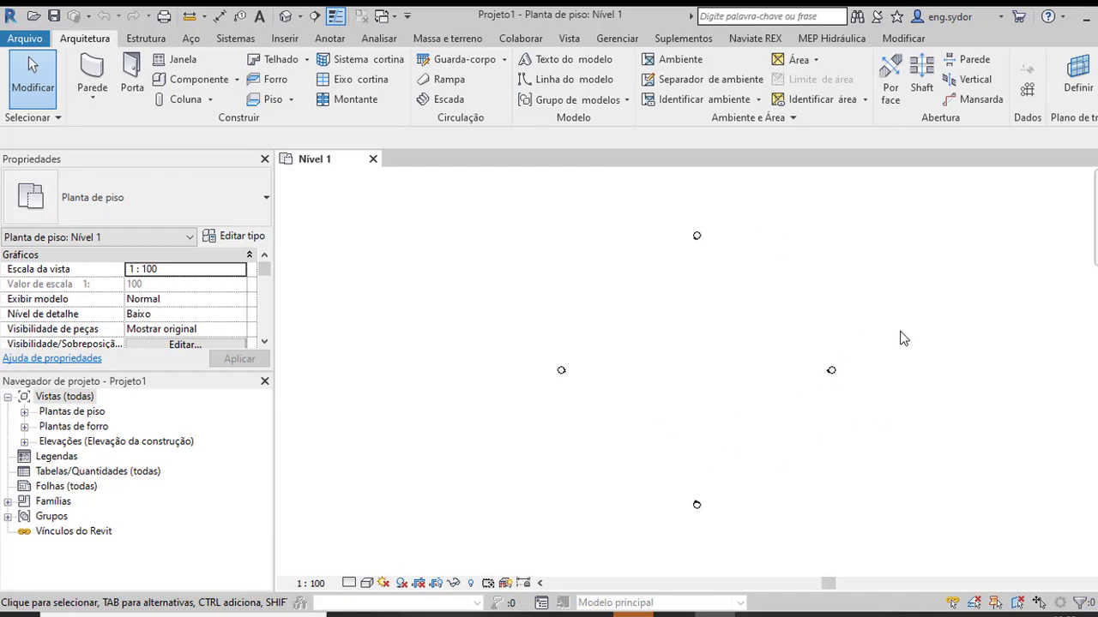
scroll(782, 288, "up", 1)
left_click(373, 160)
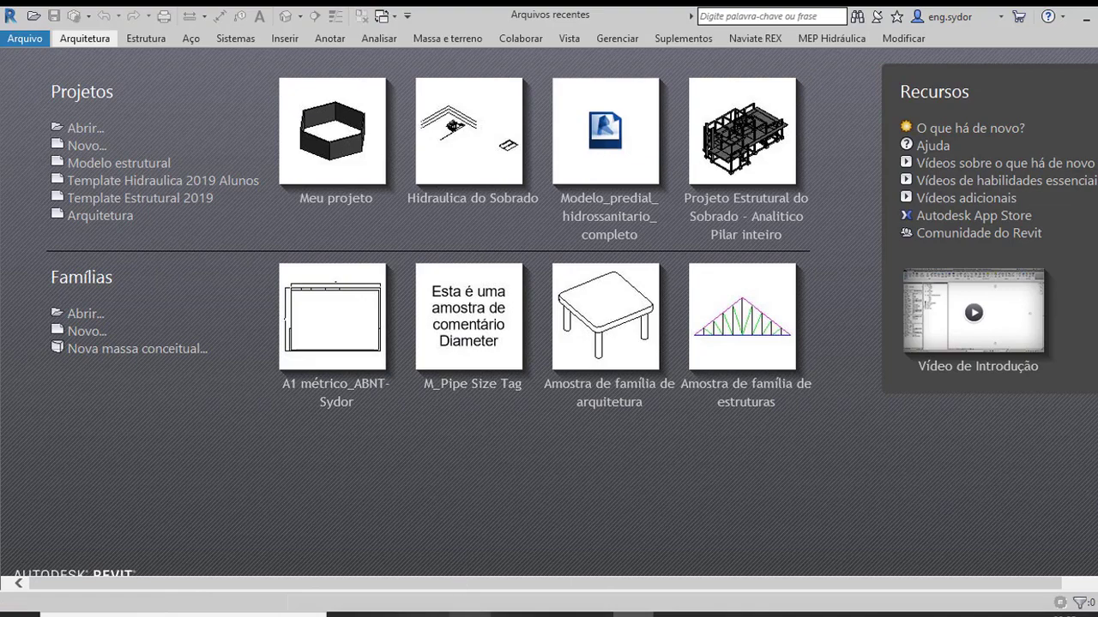
left_click(470, 615)
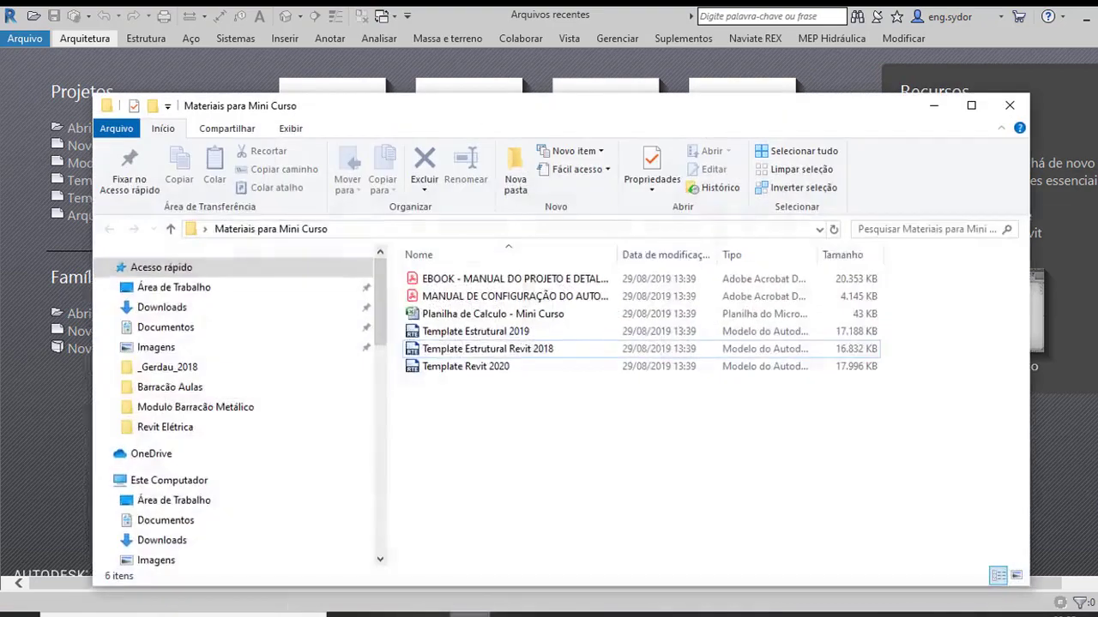
left_click(971, 107)
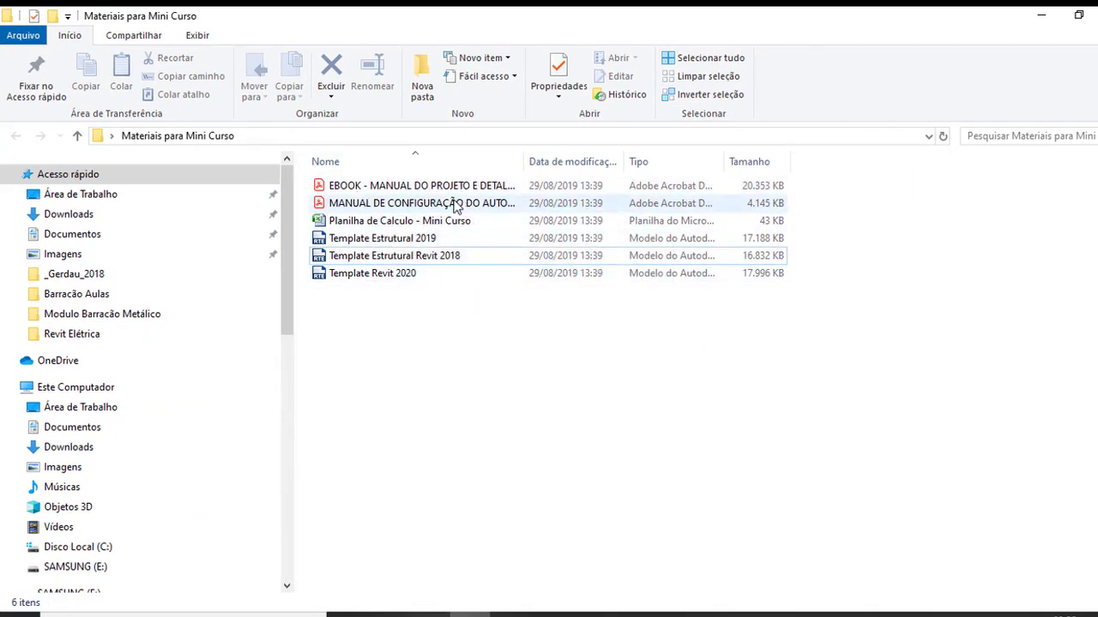
left_click(373, 244)
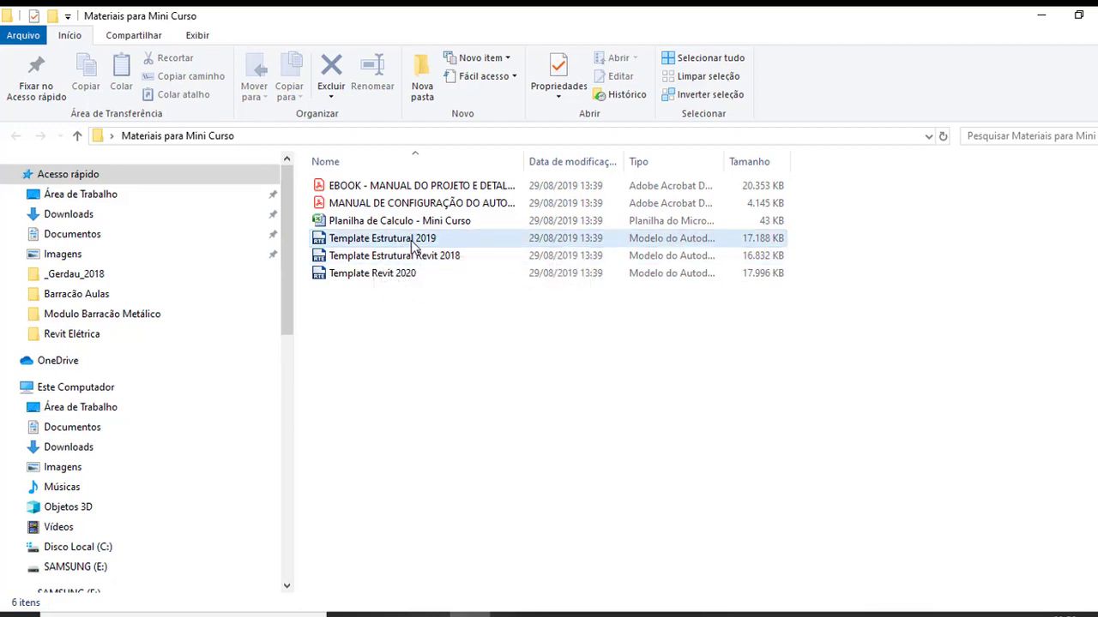
left_click(420, 257)
left_click(403, 275)
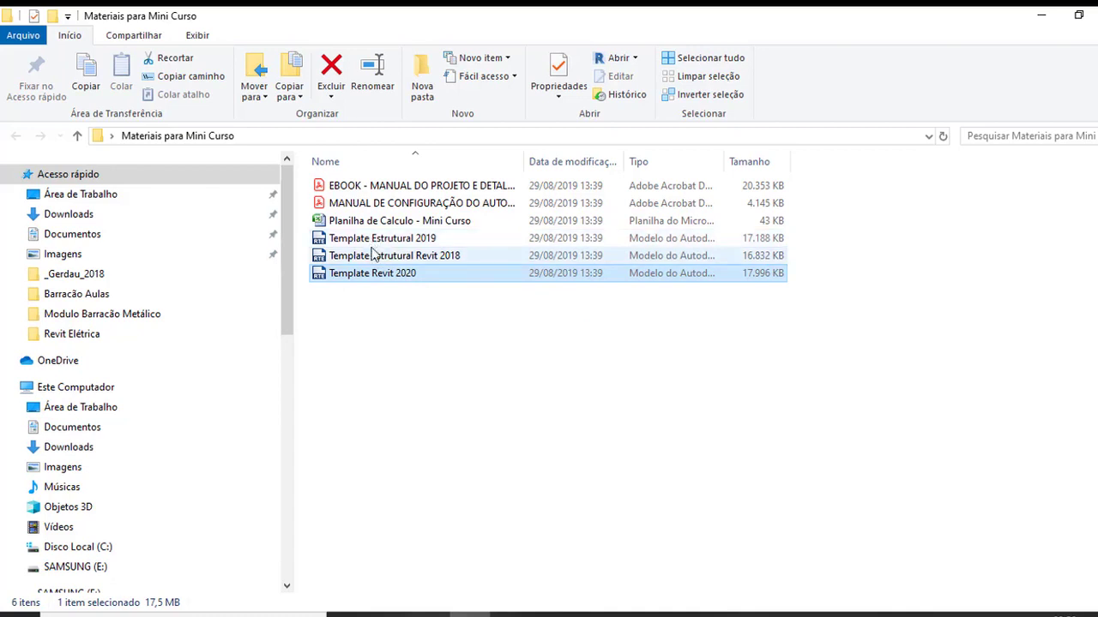
left_click(435, 322)
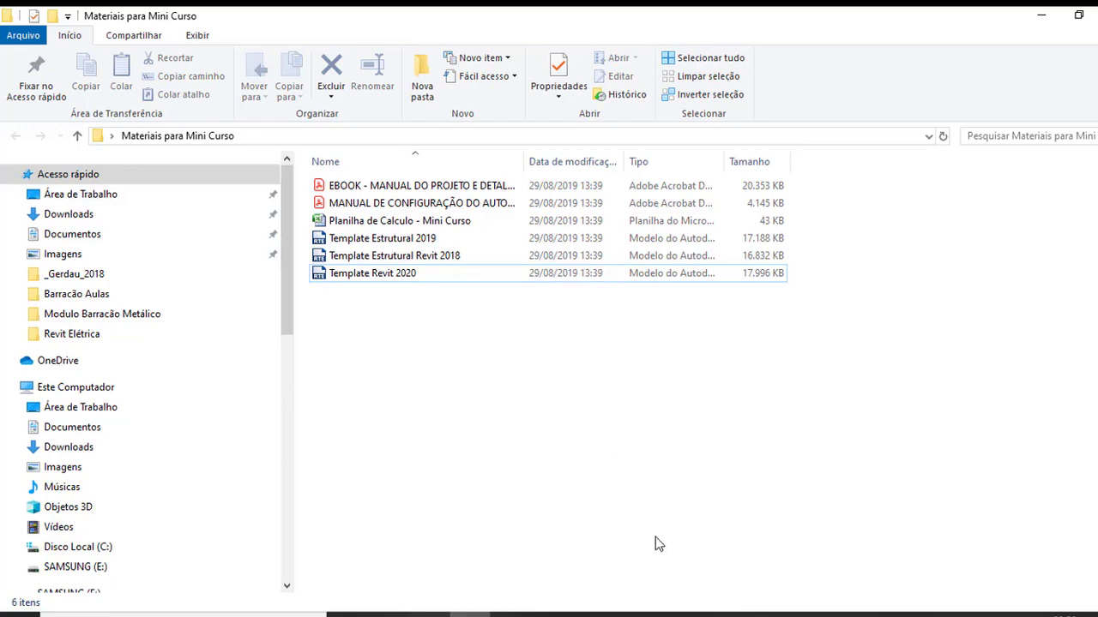
left_click(635, 613)
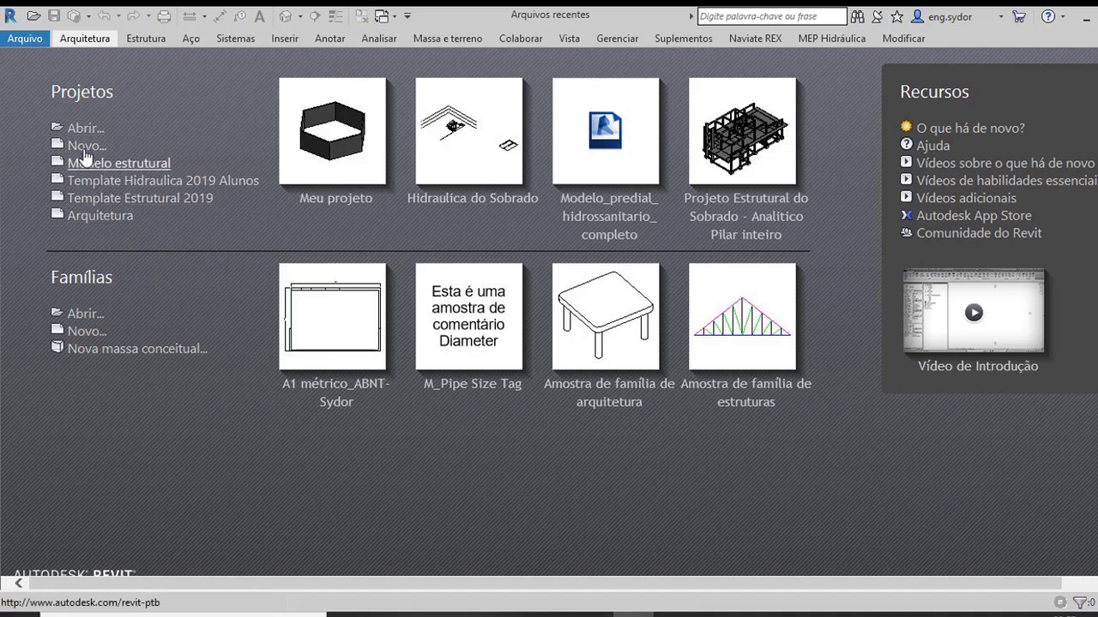
- Create a new Projeto from the Arquitetura template
left_click(86, 146)
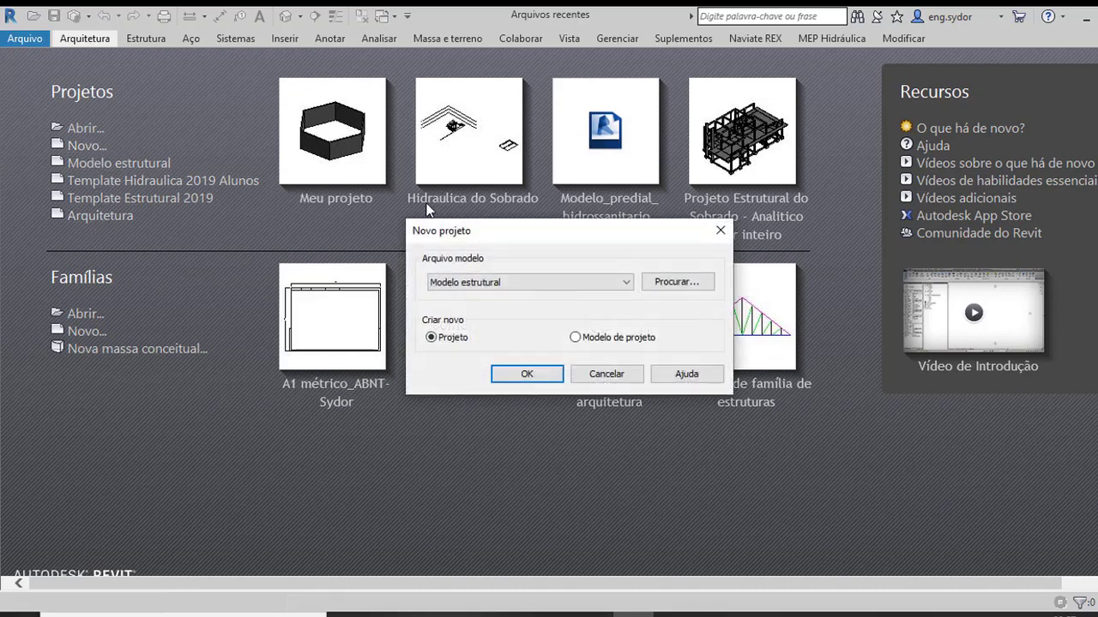
left_click(626, 282)
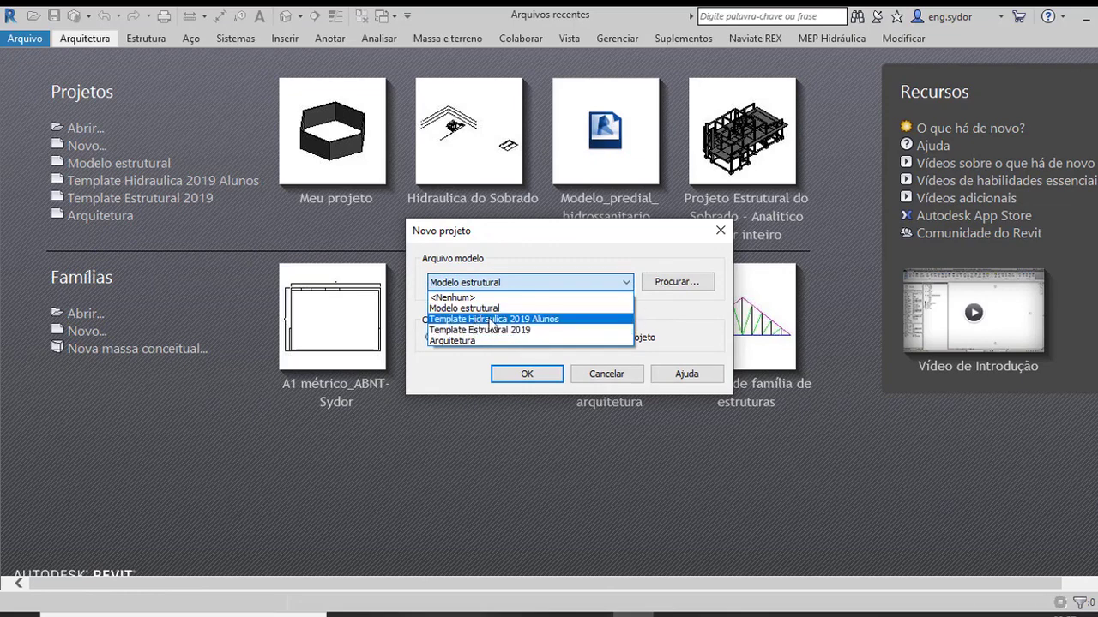
left_click(459, 342)
left_click(536, 377)
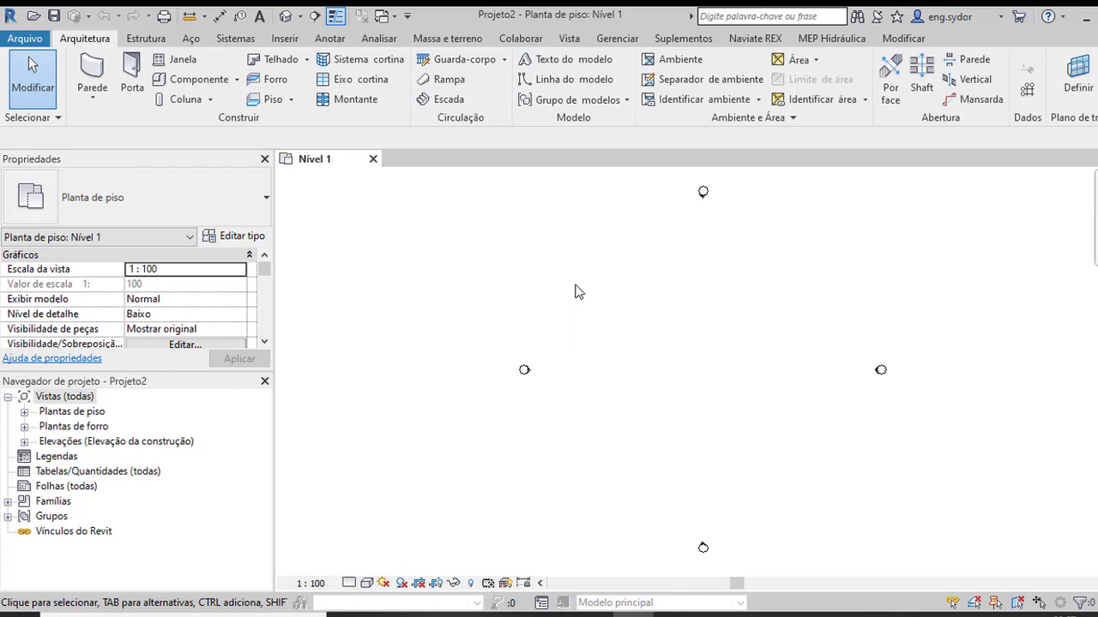
- Create Planta estrutural views for Nível 1 and Nível 2
left_click(570, 39)
left_click(660, 65)
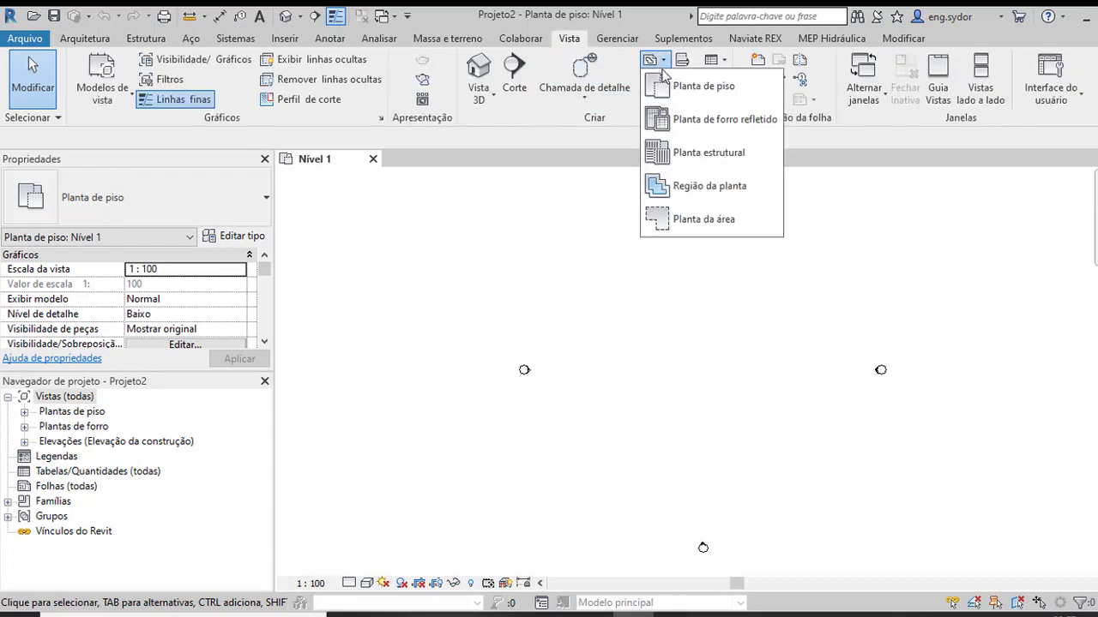
left_click(691, 153)
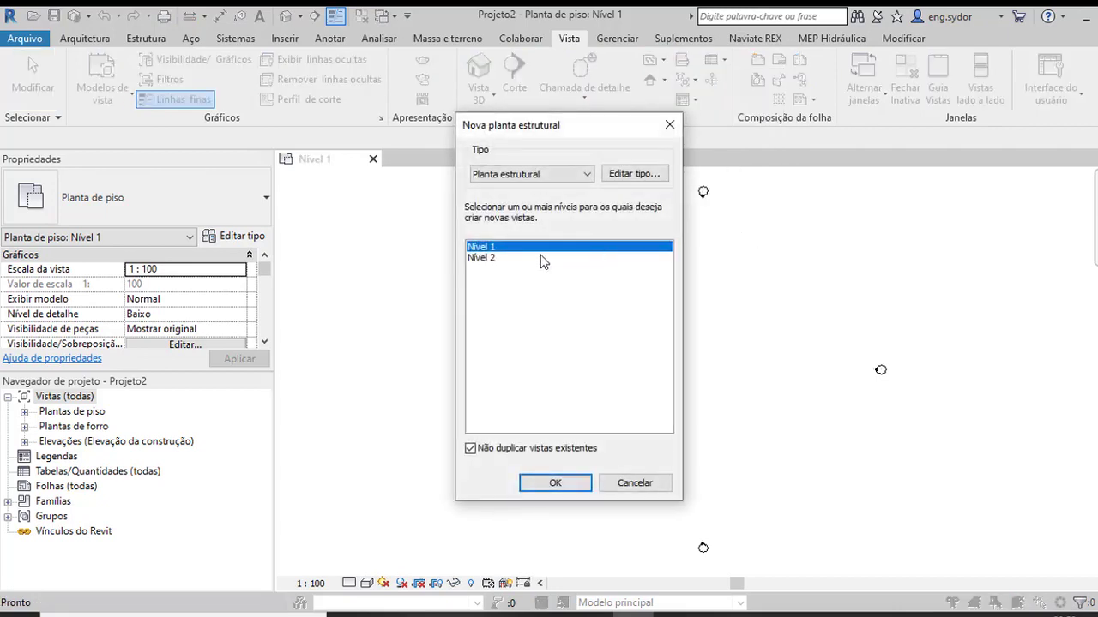
left_click(493, 260, "shift")
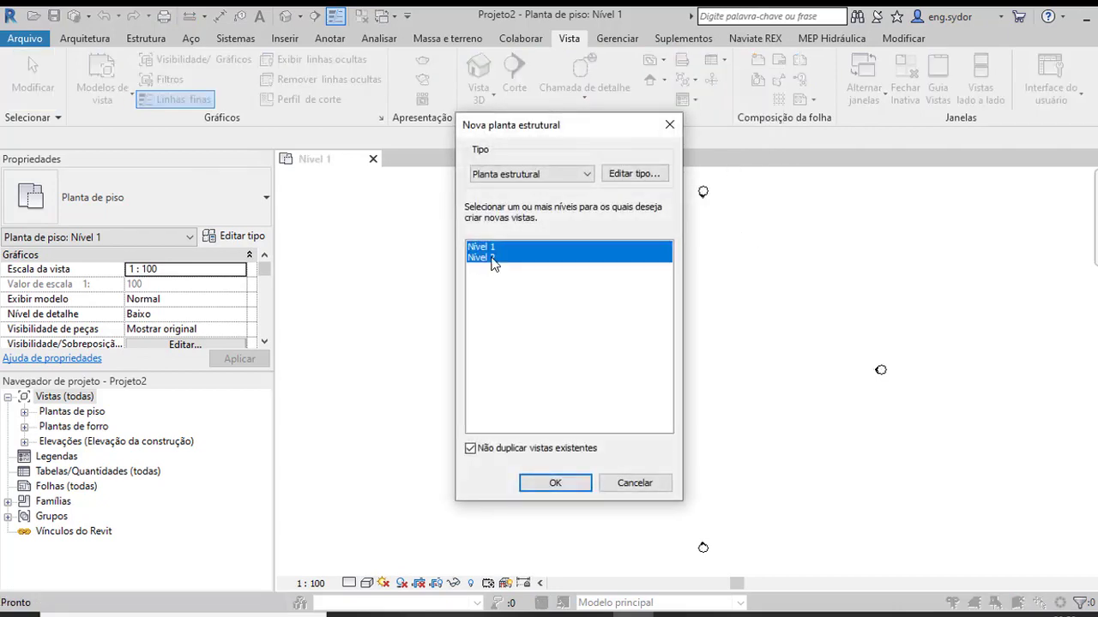
left_click(588, 487)
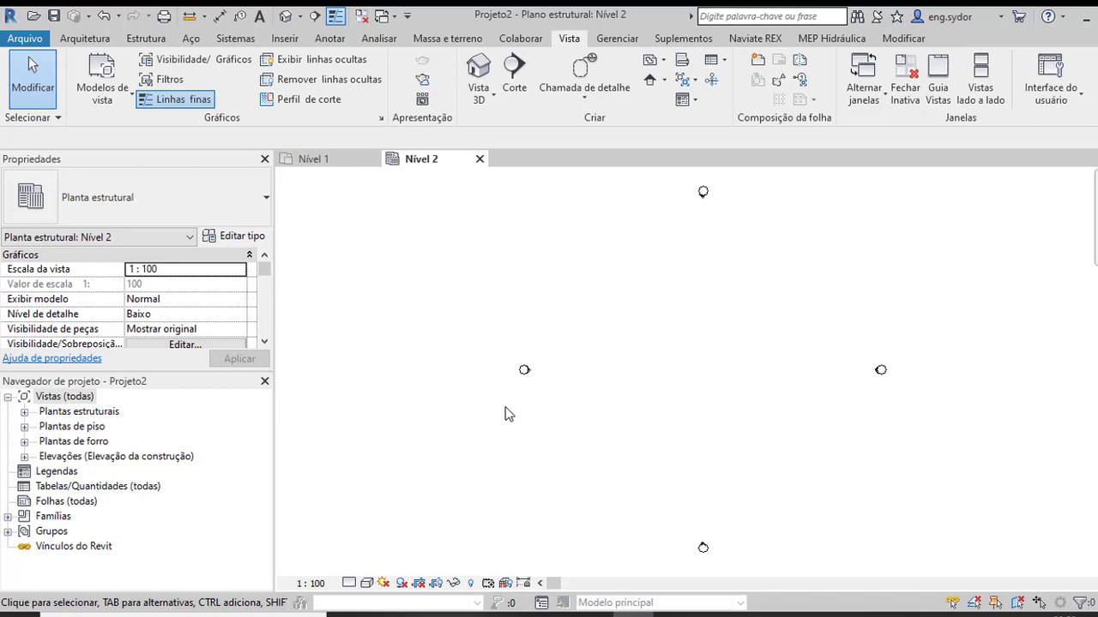
- Browse the floor plan list in the project browser, then expand Elevações
left_click(24, 426)
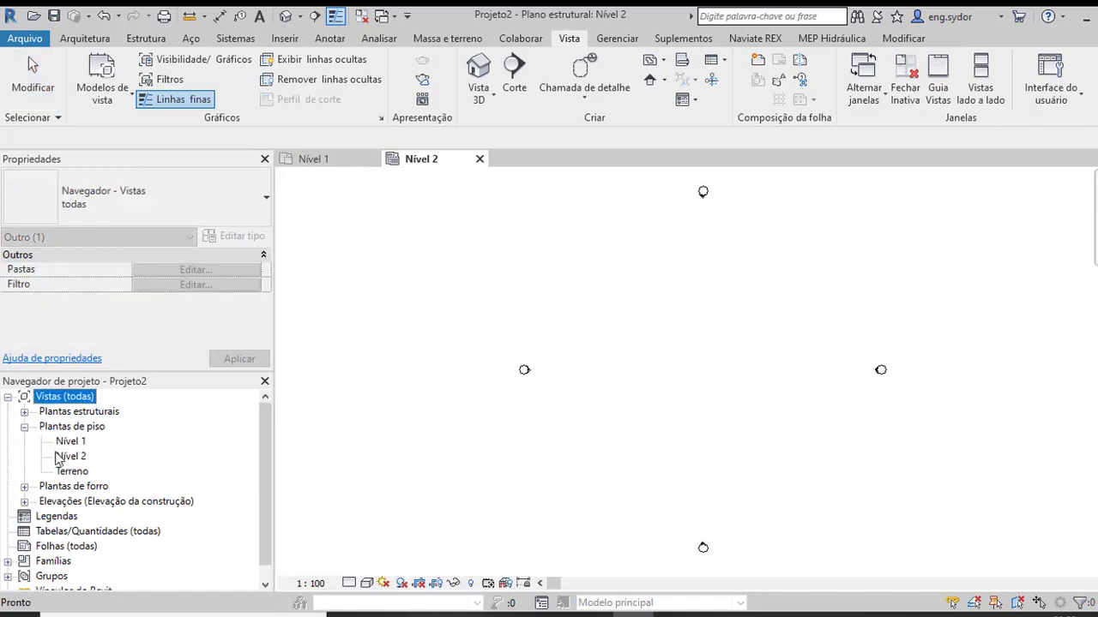
scroll(172, 488, "down", 1)
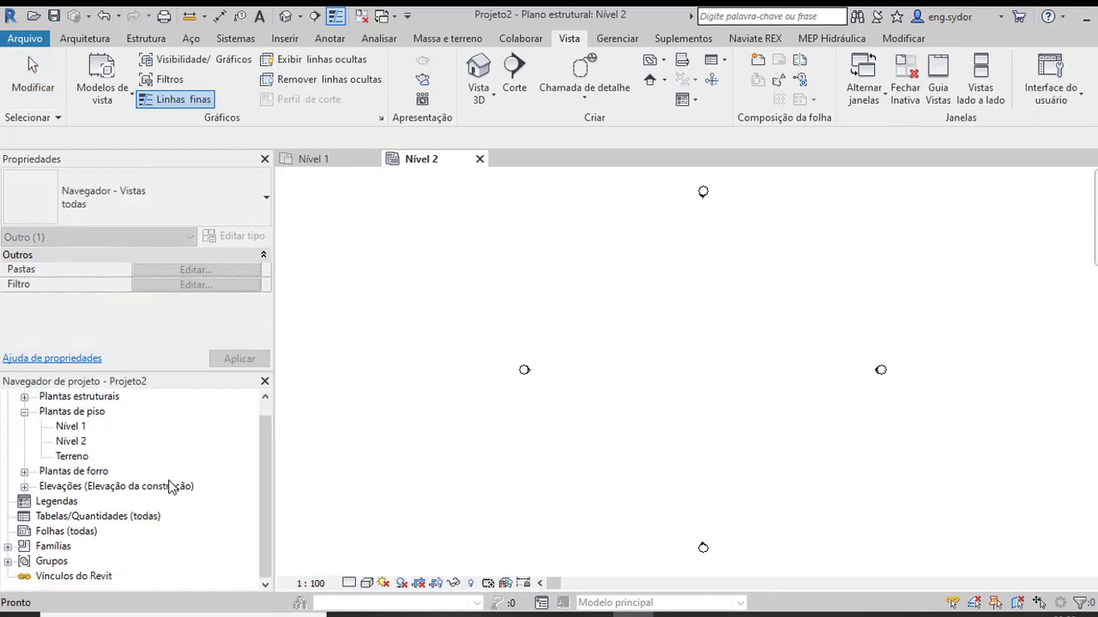
scroll(172, 486, "up", 1)
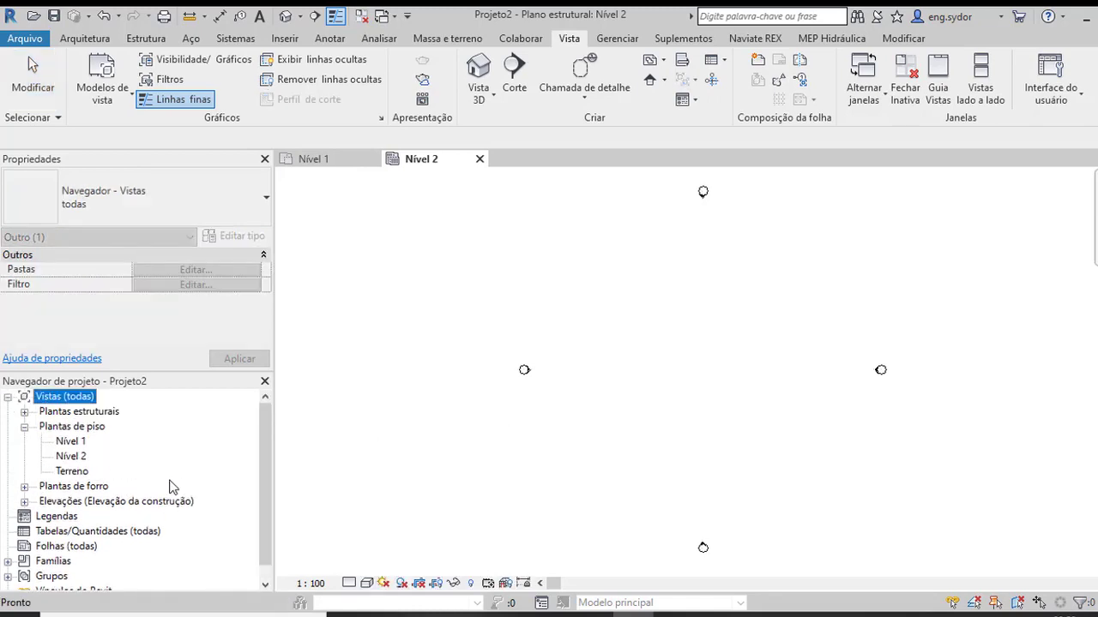
left_click(24, 426)
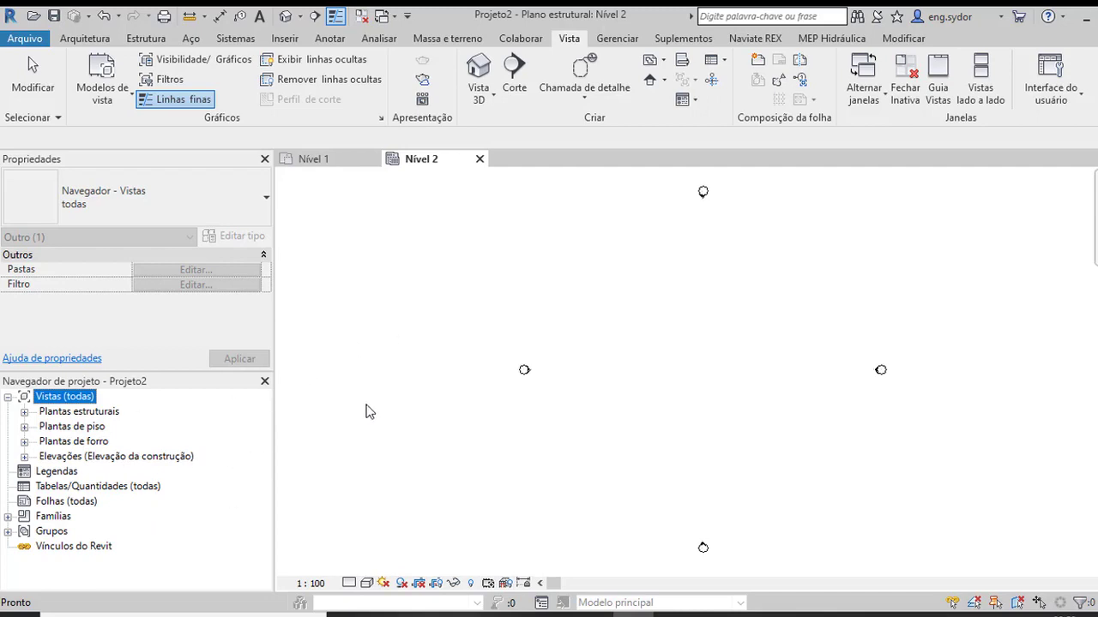
left_click(25, 457)
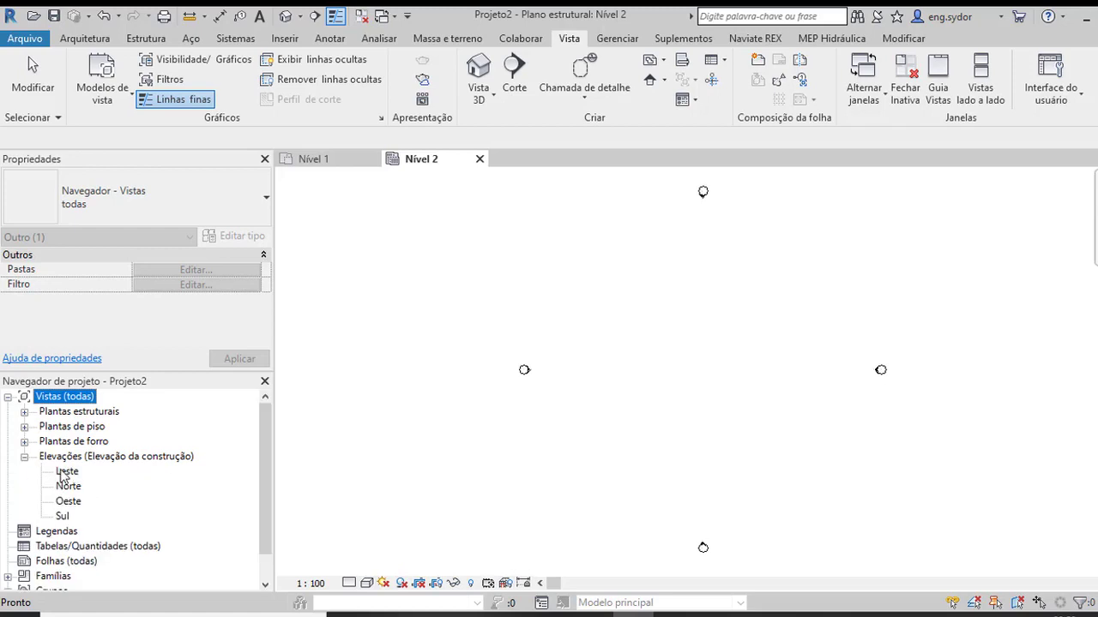
- Select the right-hand elevation marker on the Nível 2 plan, checking the Leste, Norte and Oeste views
left_click(539, 385)
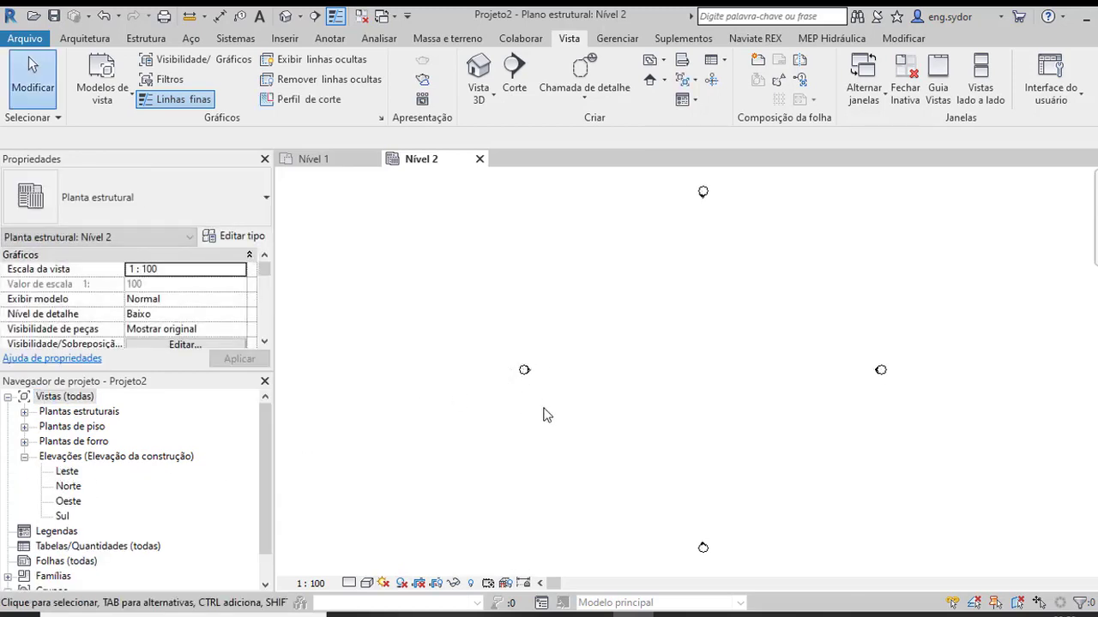
left_click(703, 191)
left_click(901, 403)
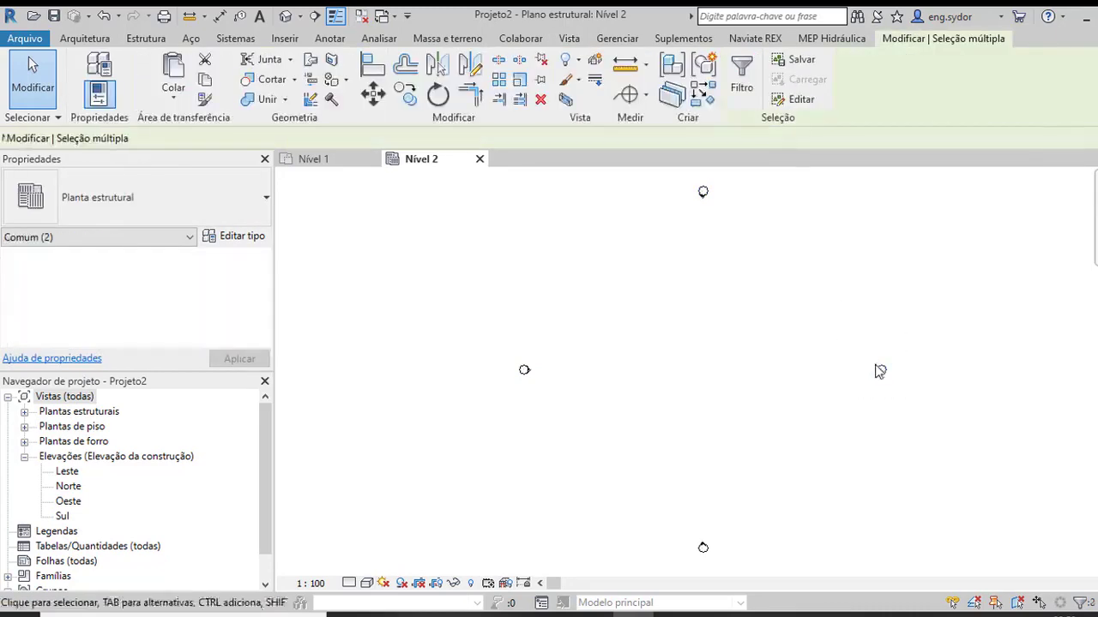
left_click(881, 369)
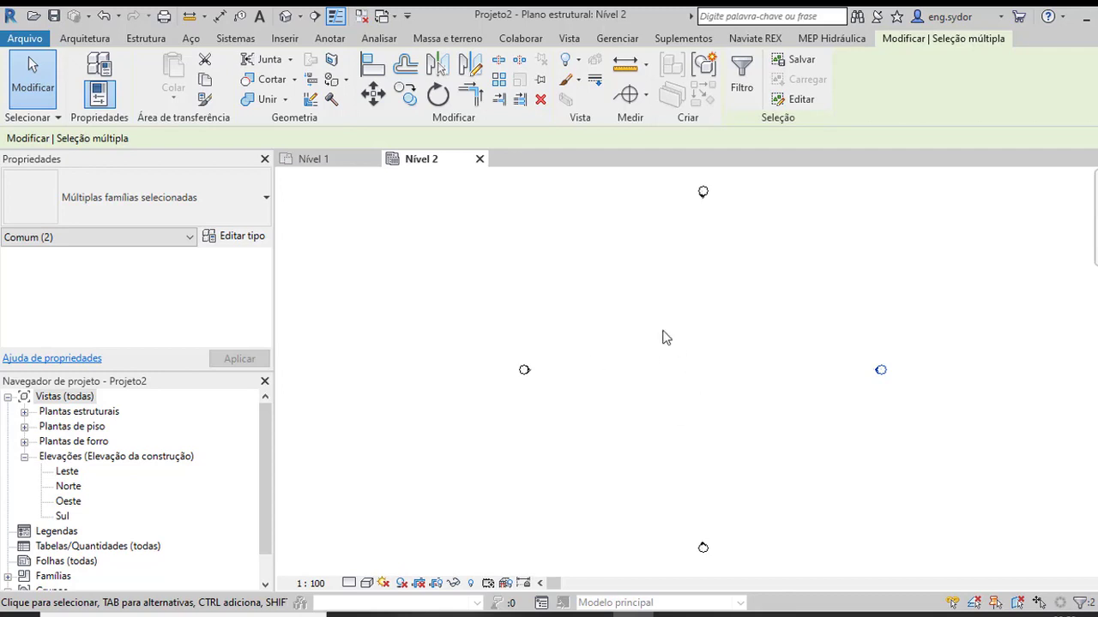
left_click(66, 477)
left_click(70, 488)
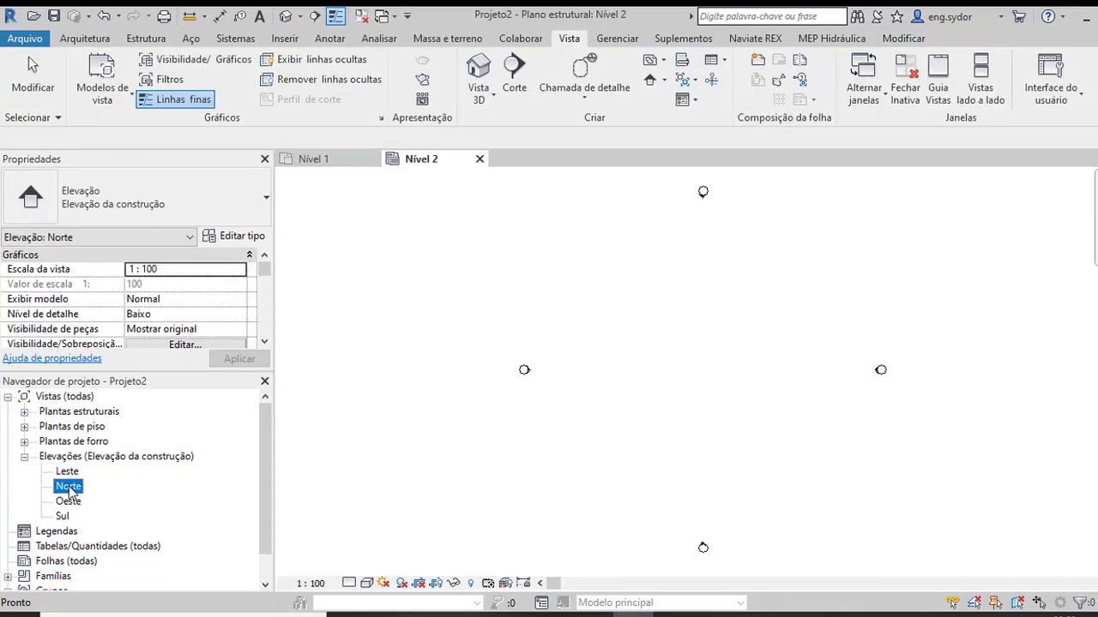
left_click(68, 502)
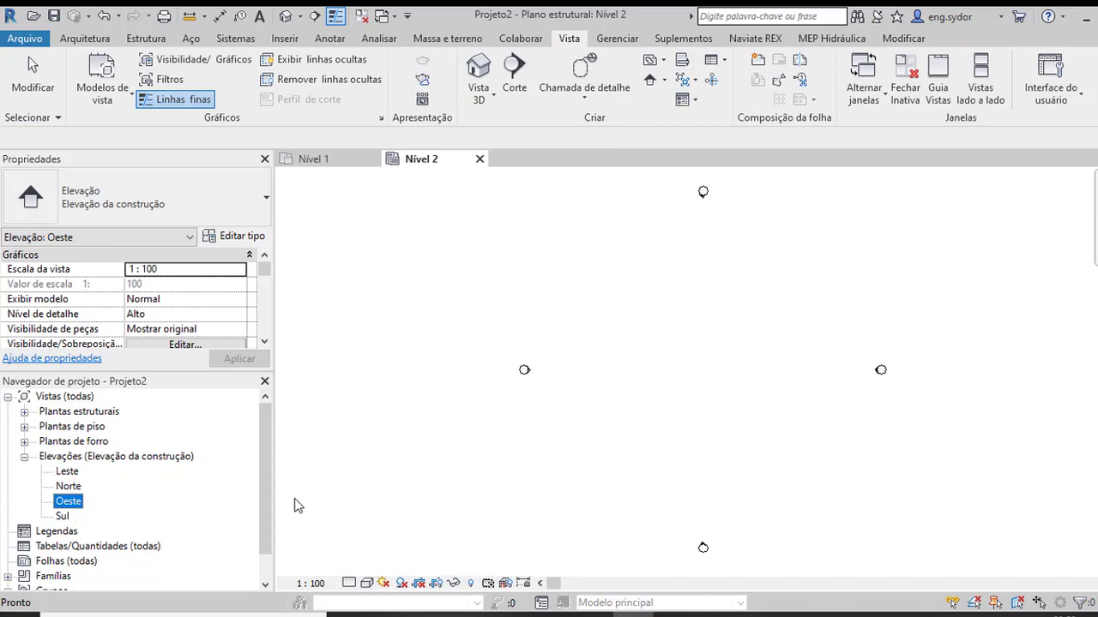
left_click(881, 370)
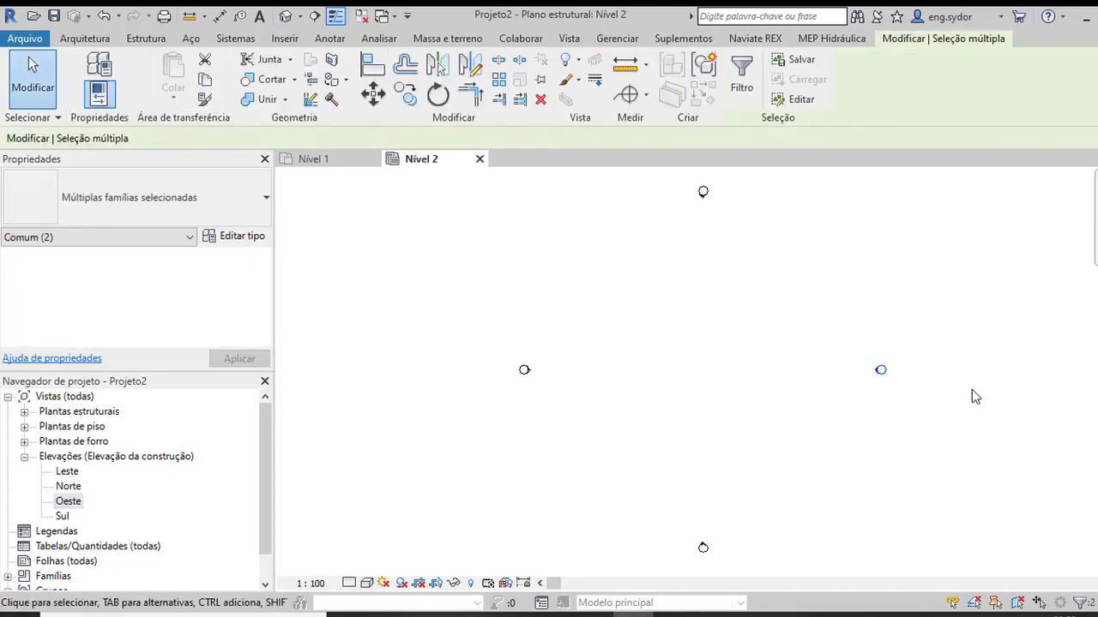
- Open the Leste elevation using Ir para a vista em elevação on the right marker
scroll(883, 378, "up", 2)
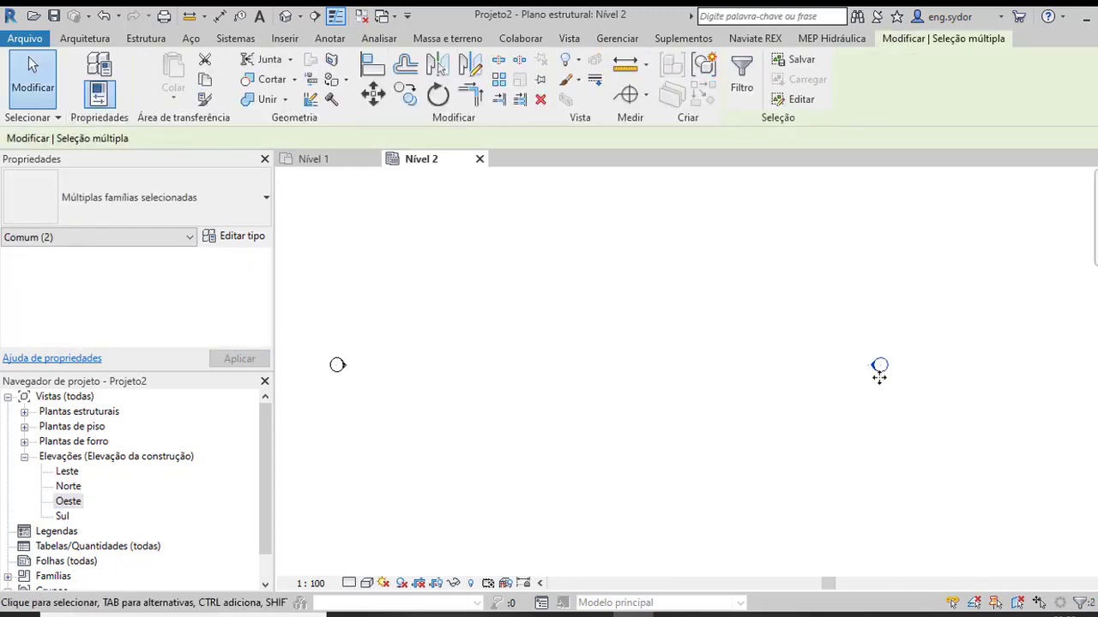
right_click(873, 366)
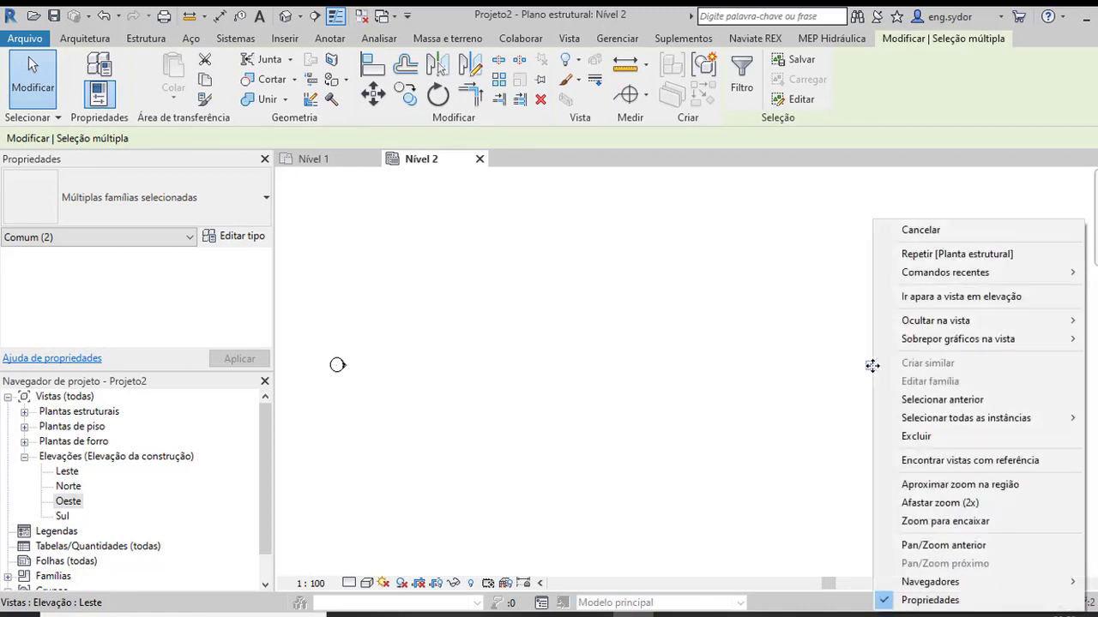
key("Escape")
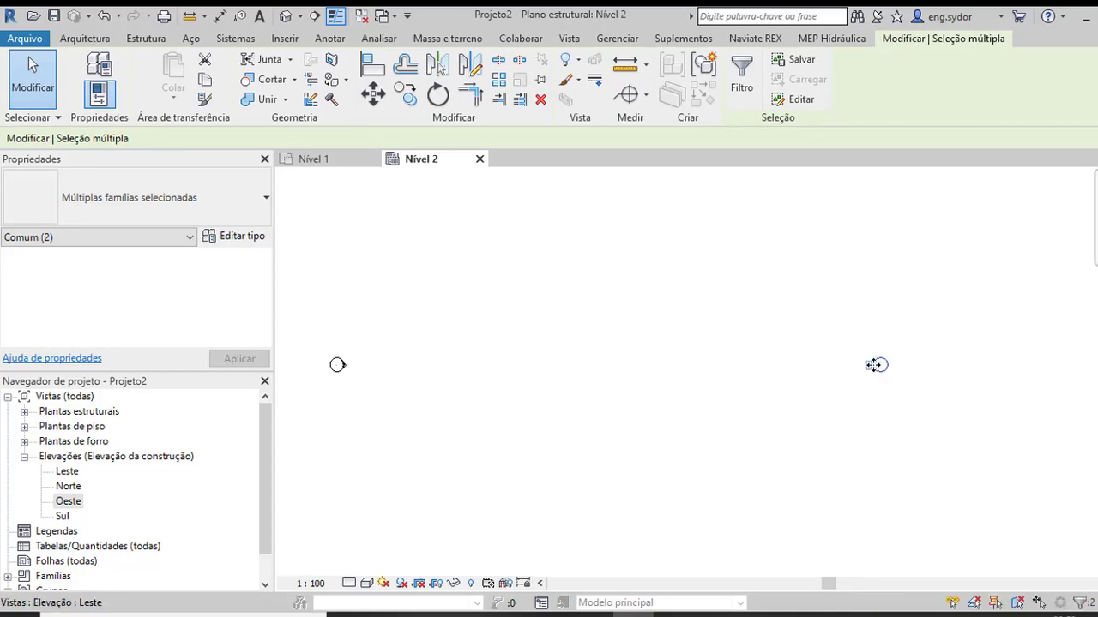
right_click(873, 365)
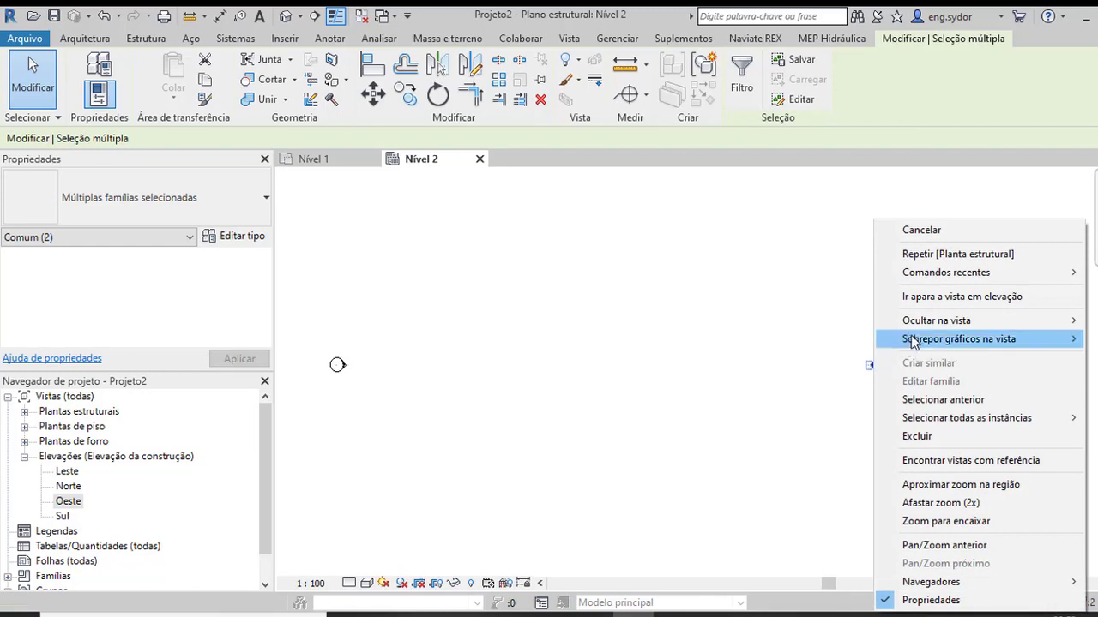
left_click(943, 297)
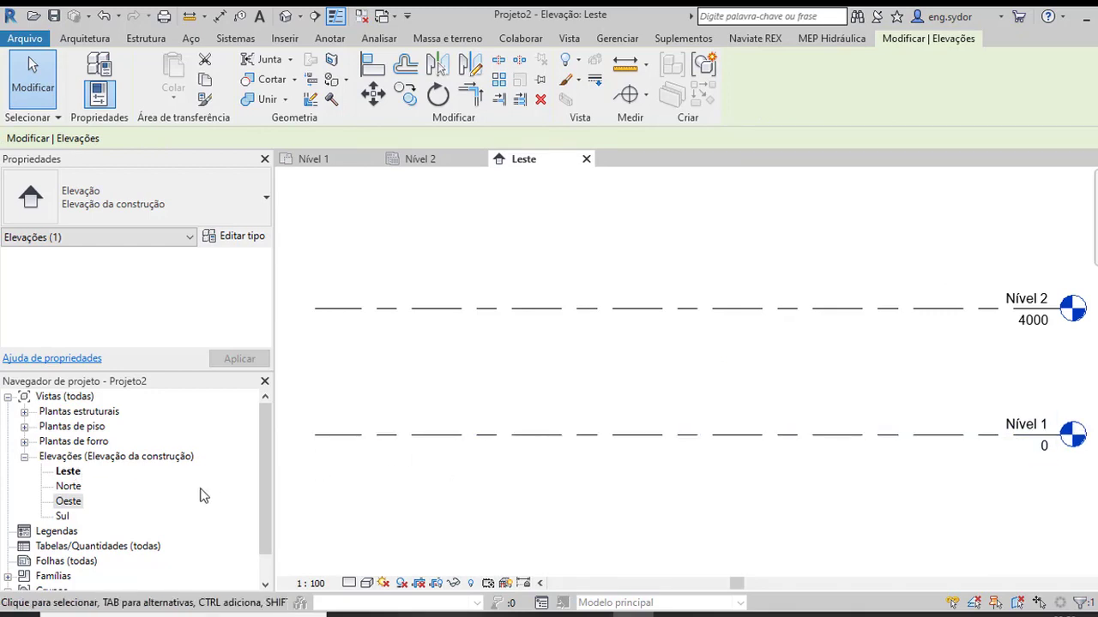
- Close the Leste elevation and reopen it from Elevações in the Project Browser
left_click(587, 160)
left_click(67, 471)
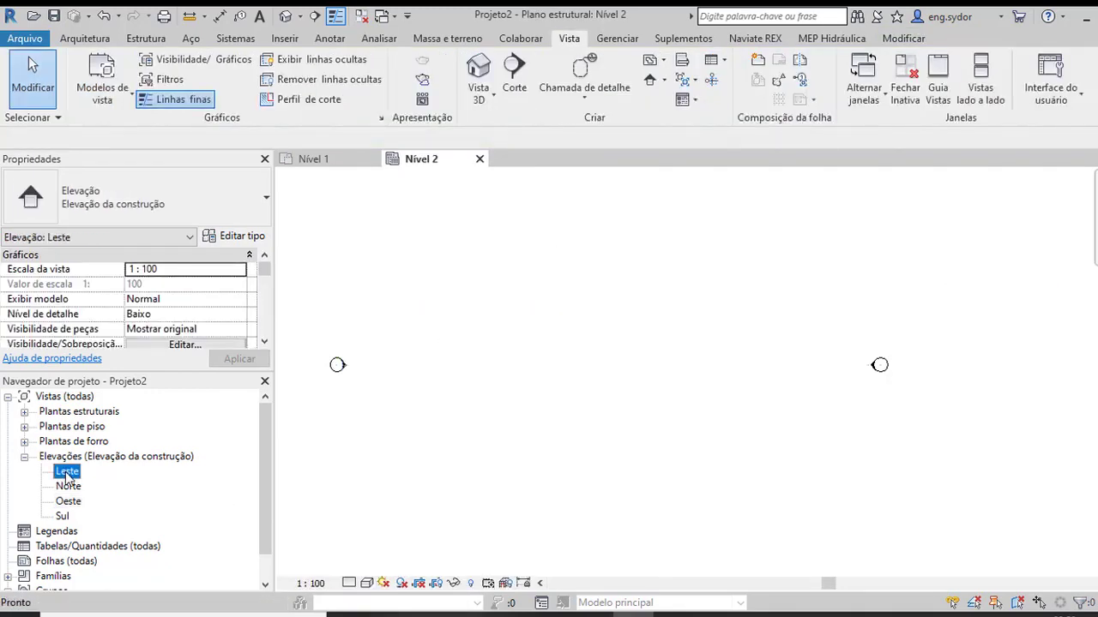
double_click(67, 472)
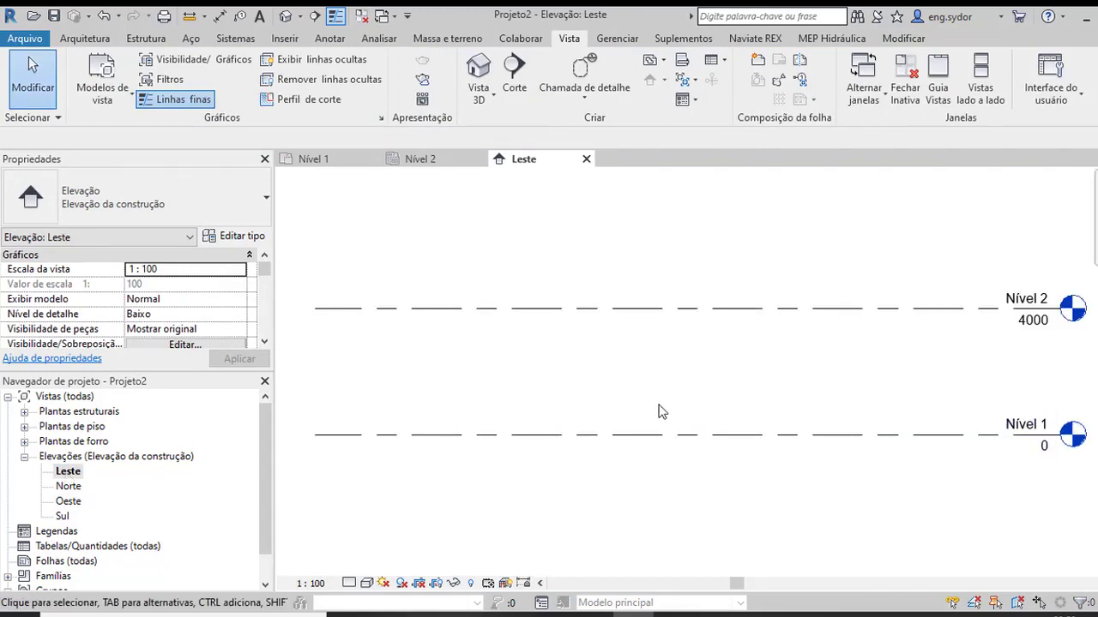
- Select the Nível 1 (0) and Nível 2 (4000) level lines to inspect them, then deselect
left_click(612, 437)
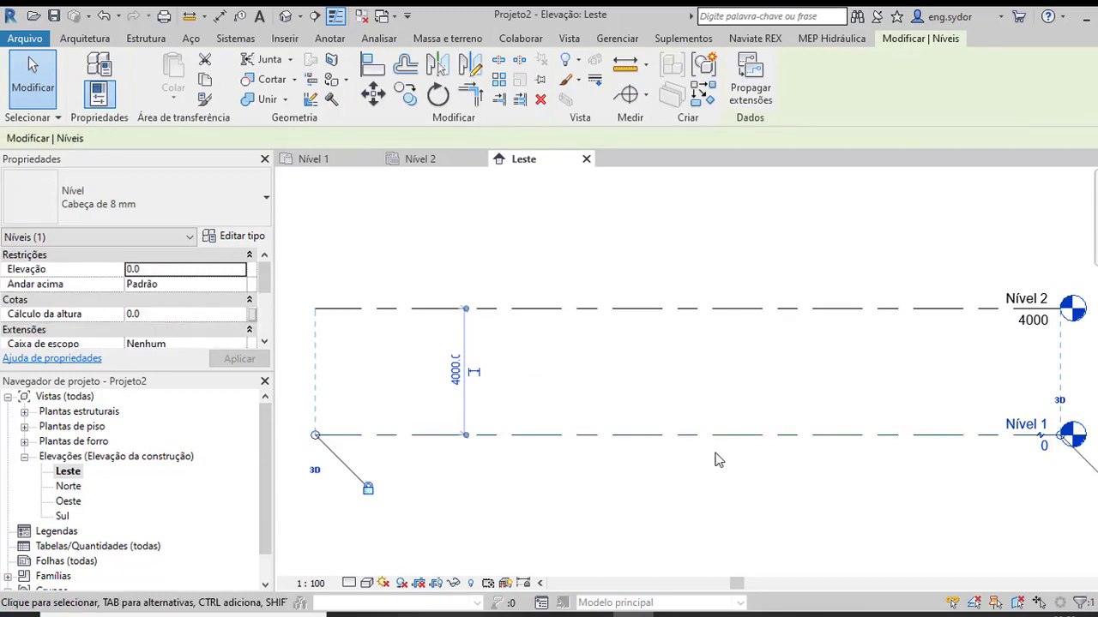
left_click(635, 310)
left_click(600, 435)
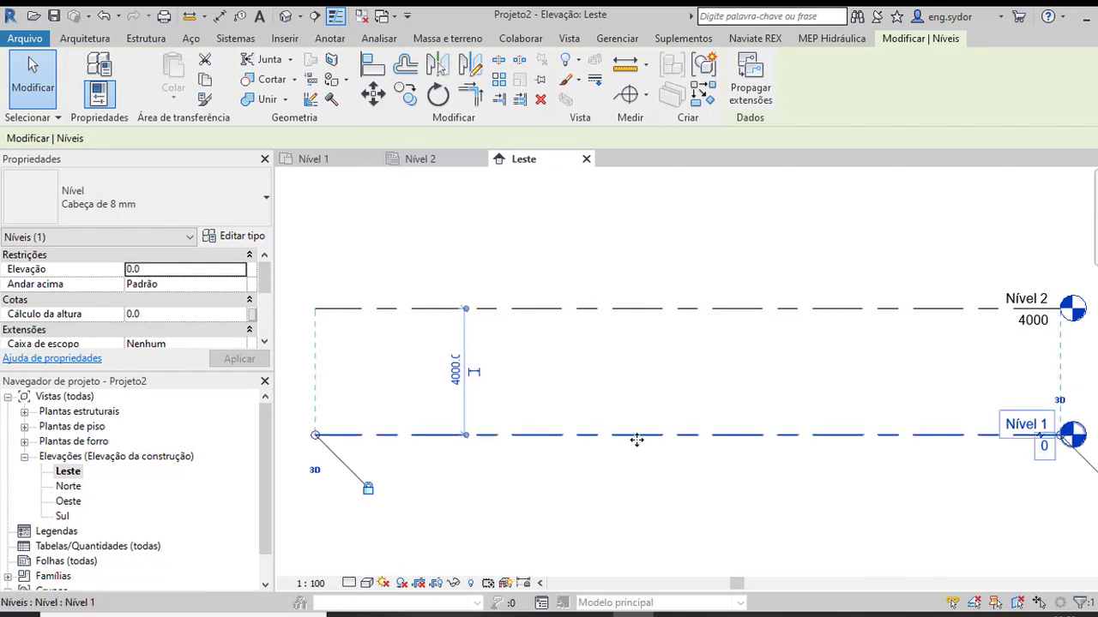
left_click(622, 316)
left_click(614, 345)
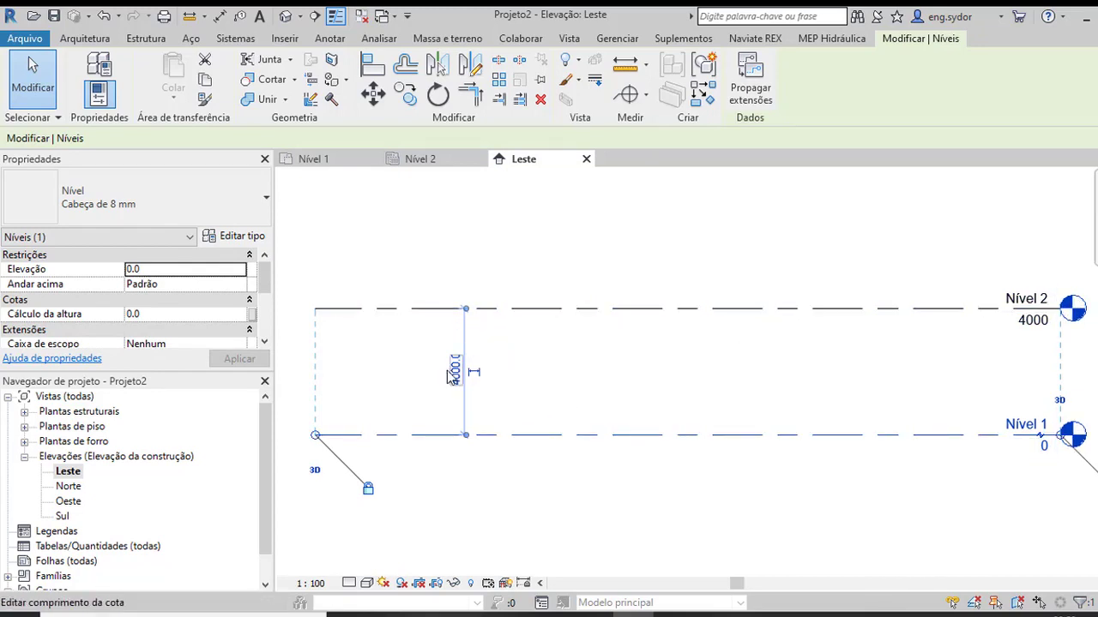
left_click(600, 238)
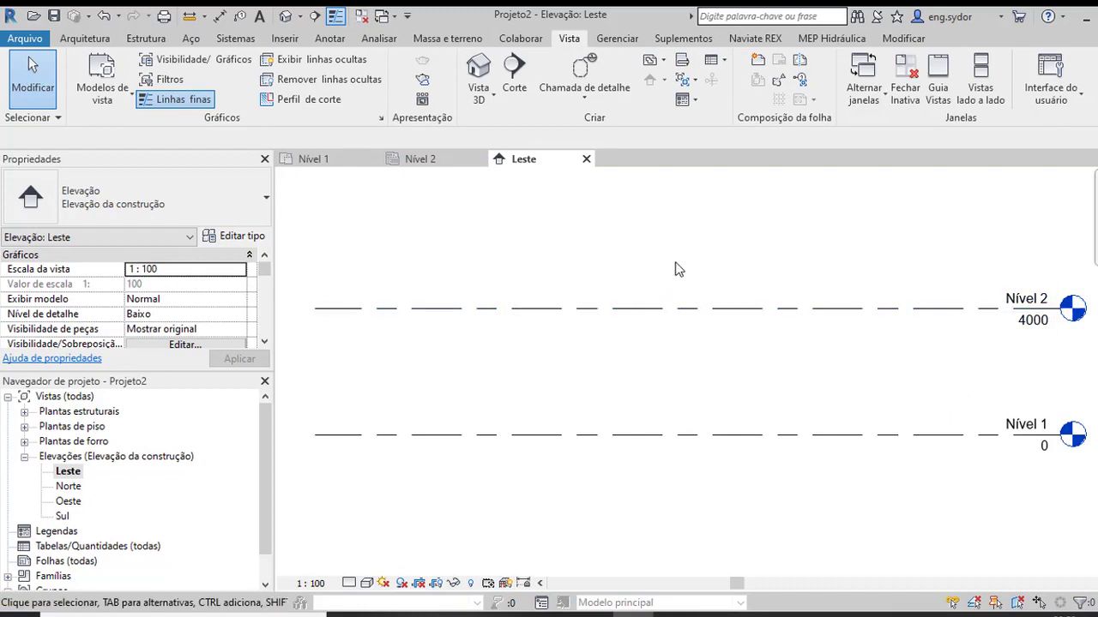
- Set the project length units to Metros e centímetros with UN
key("u")
key("n")
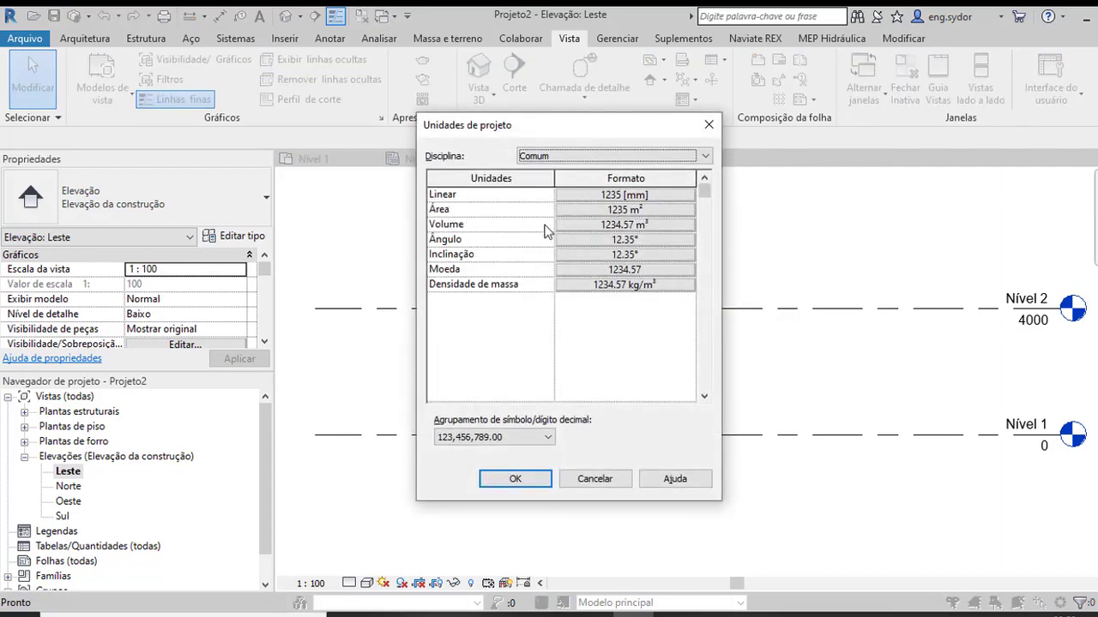
left_click(637, 197)
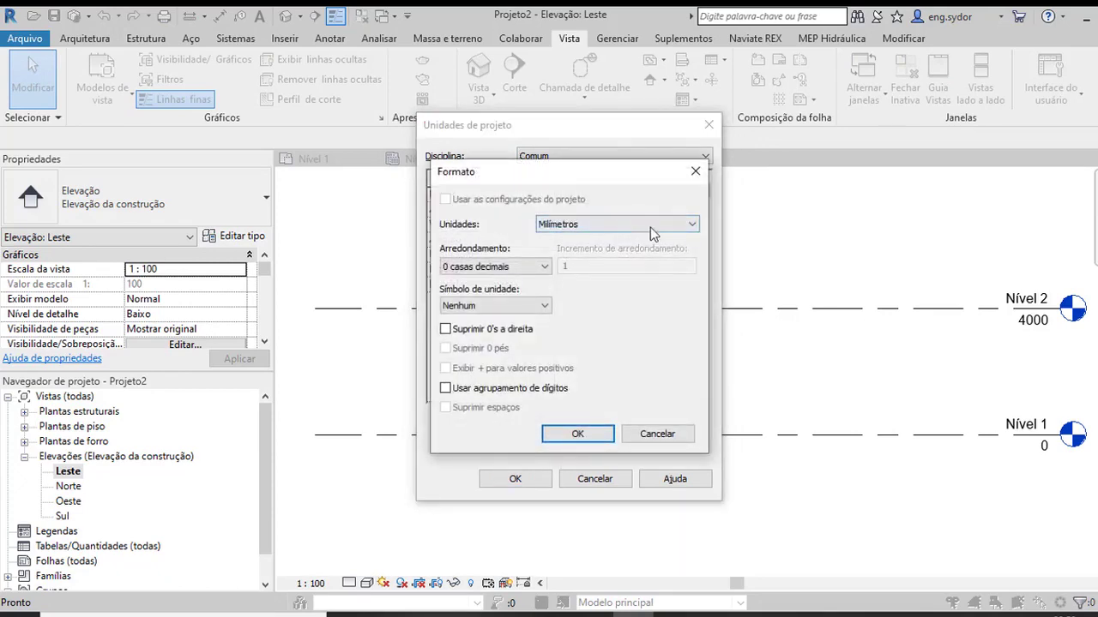
left_click(691, 224)
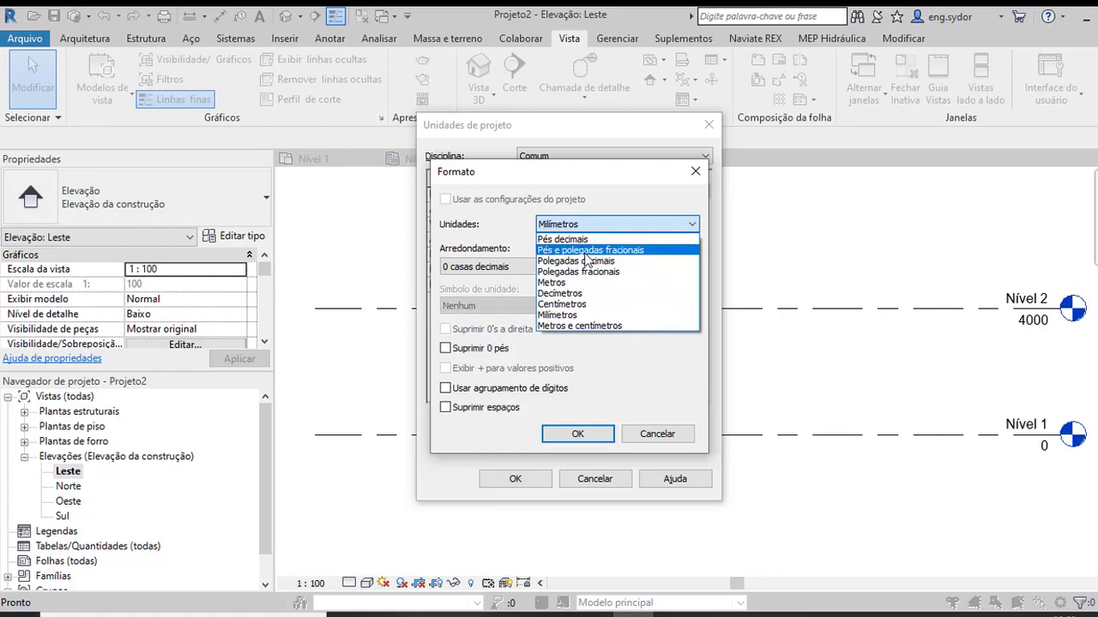
left_click(580, 326)
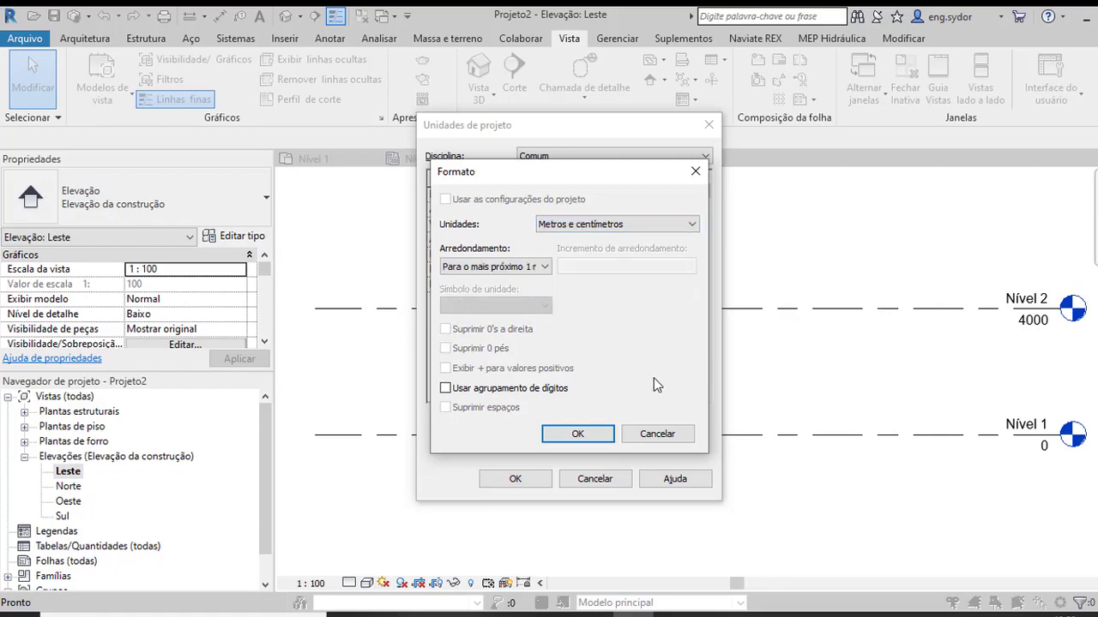
left_click(590, 433)
left_click(515, 478)
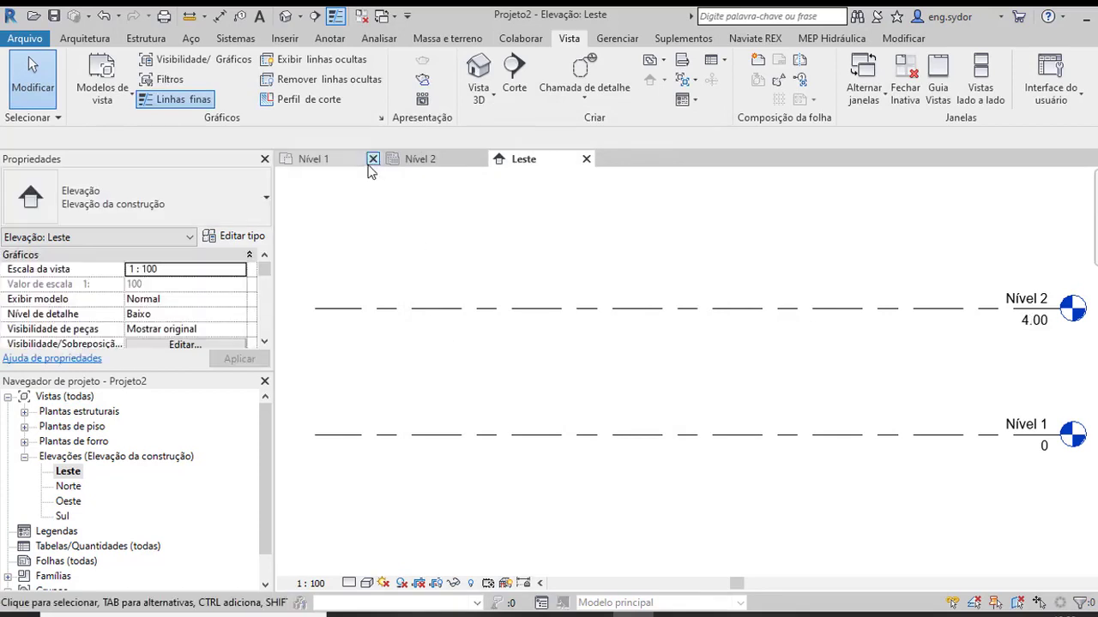
- Switch to the Nível 1 floor plan and look through the available wall types
left_click(313, 159)
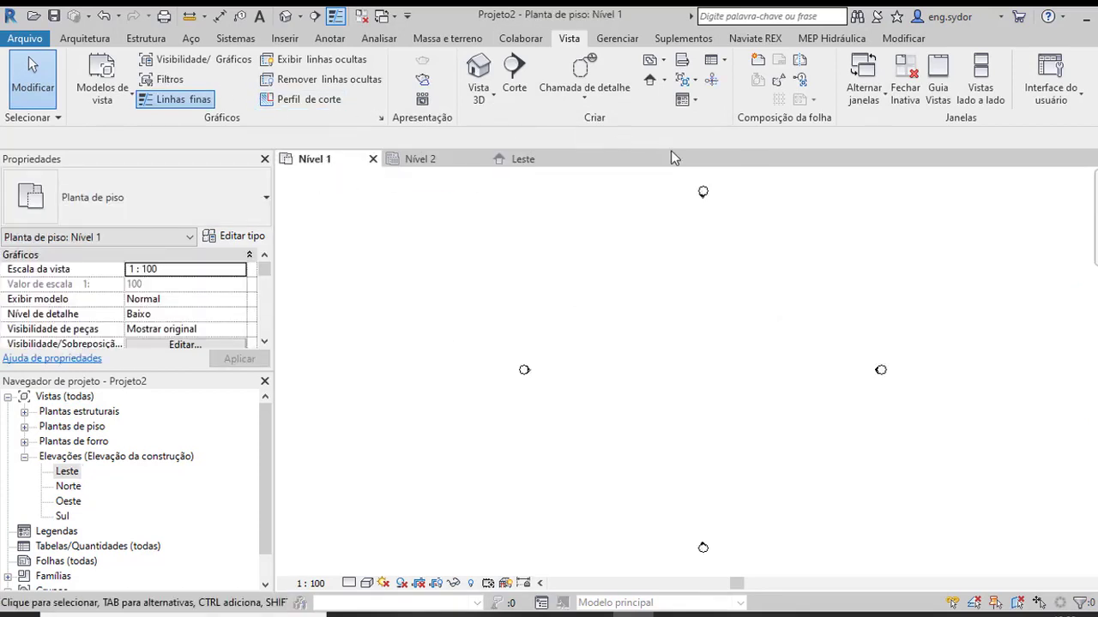
left_click(85, 39)
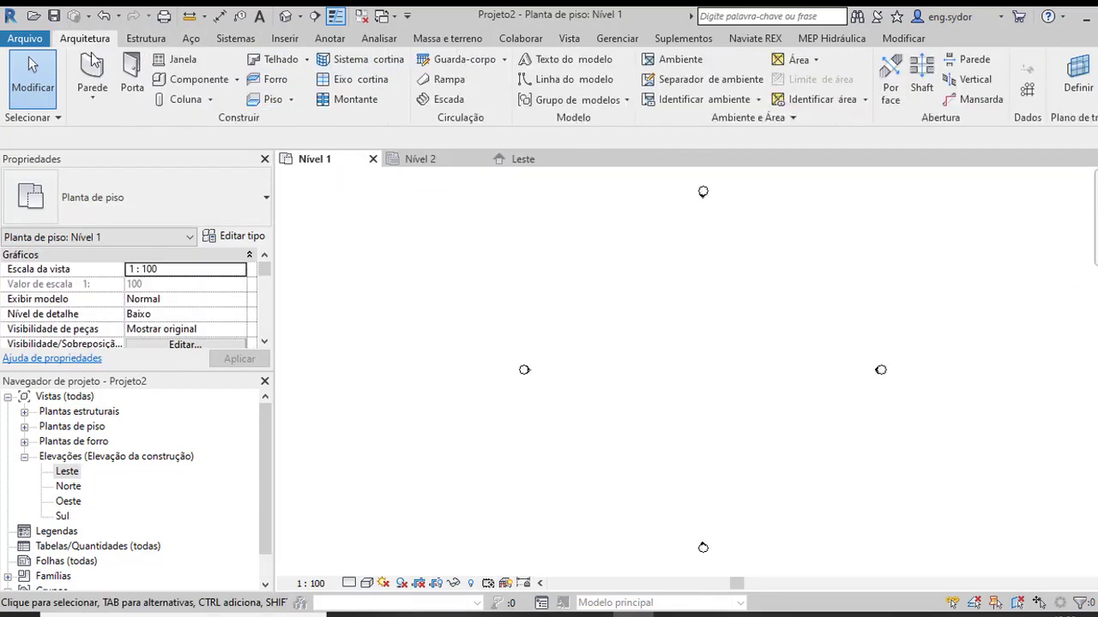
left_click(93, 91)
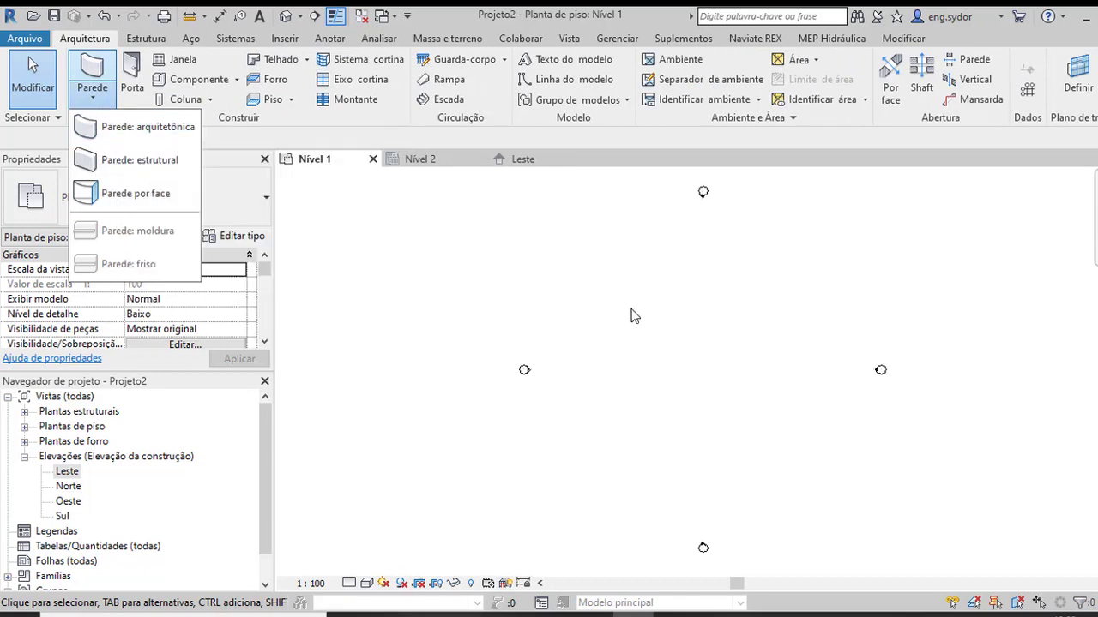
left_click(666, 325)
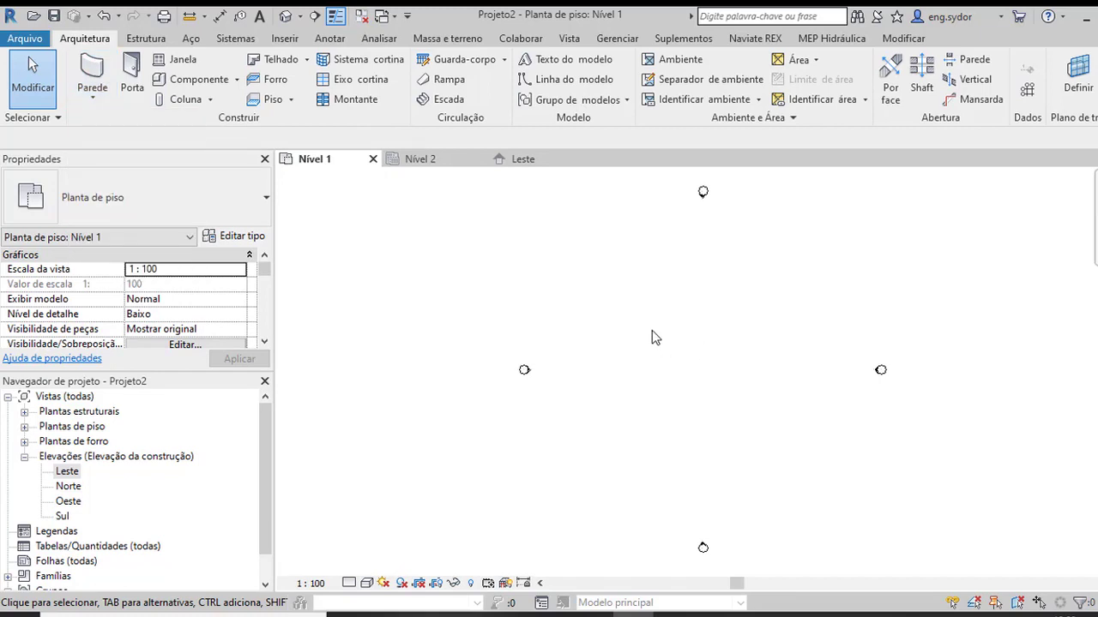
- Draw an 8.00 horizontal Genérico - 200 mm wall near the plan centre with WA
key("w")
key("a")
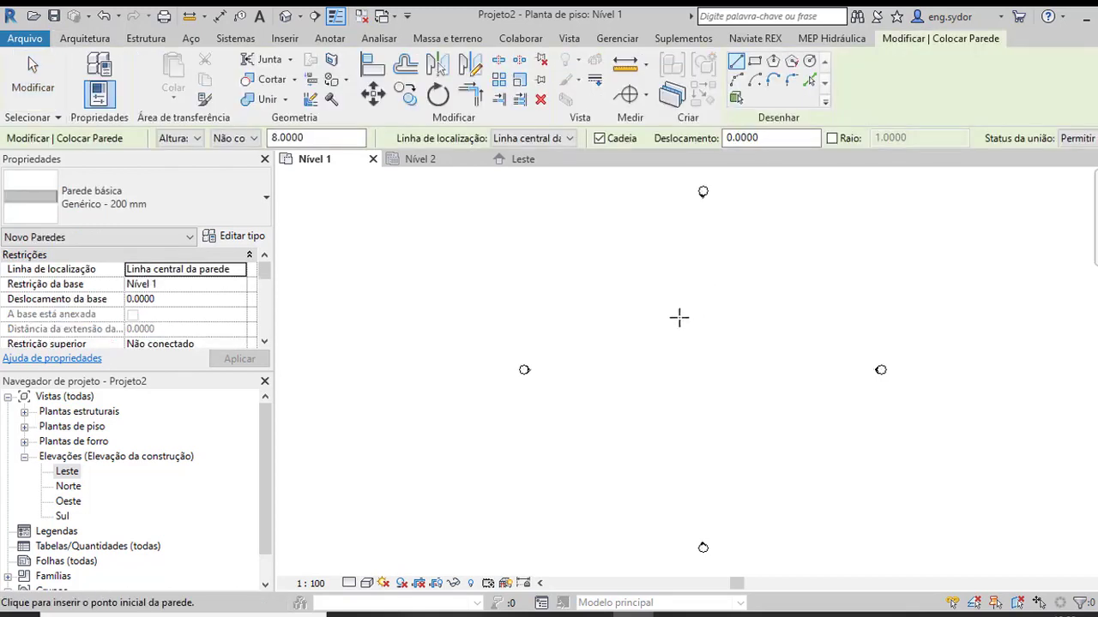
left_click(635, 339)
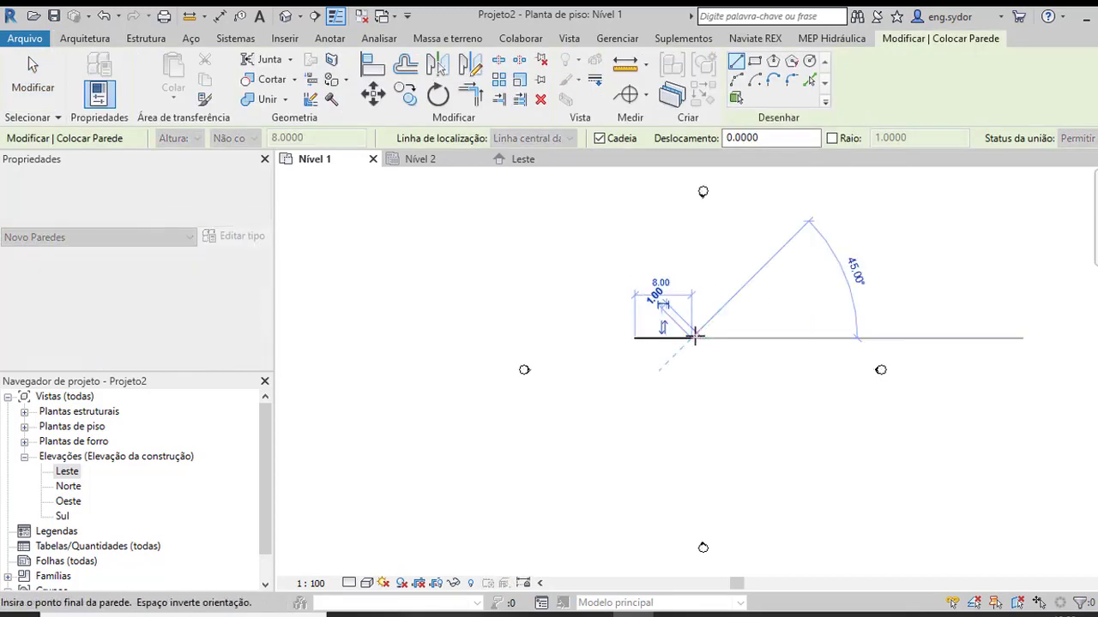
left_click(709, 338)
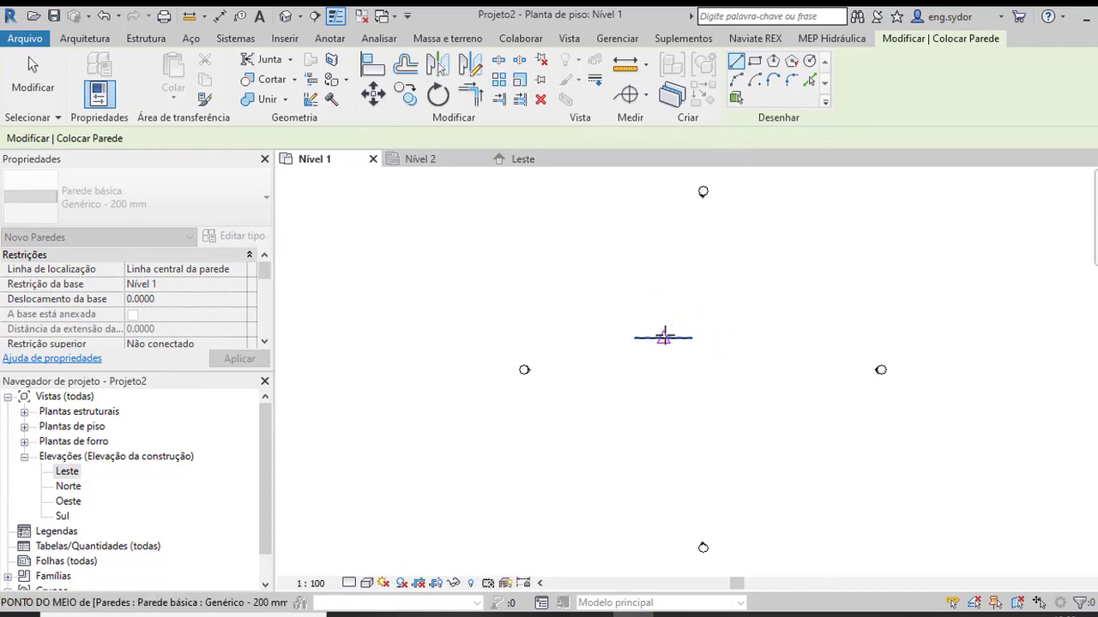
key("Escape")
scroll(667, 336, "up", 2)
scroll(668, 336, "up", 2)
scroll(663, 326, "up", 1)
key("Escape")
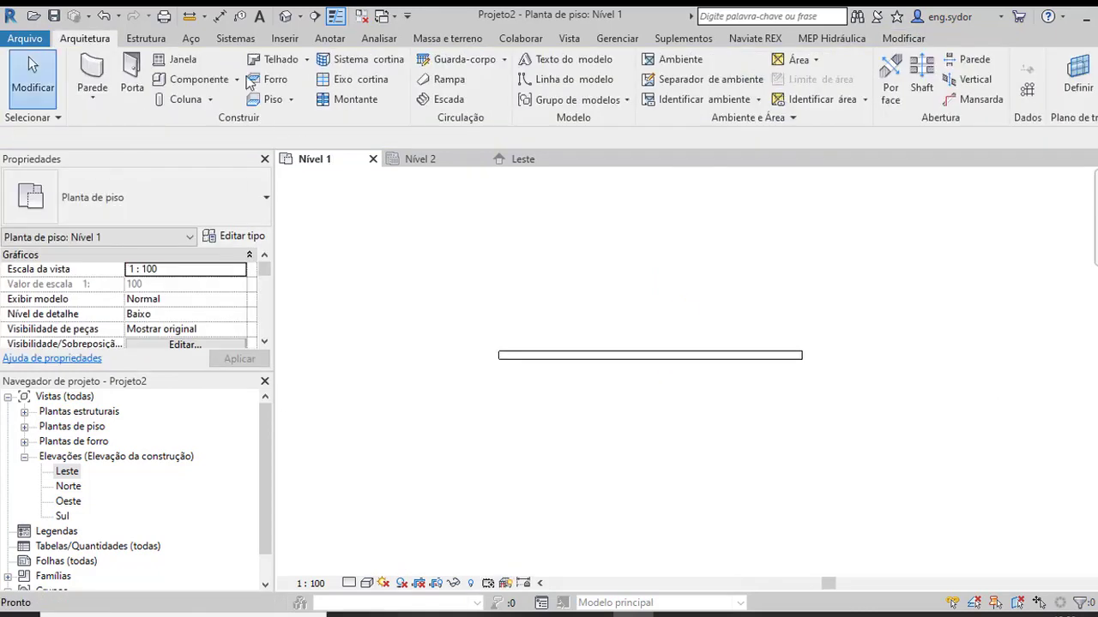
- Add an aligned 8.00 length dimension between the wall's ends, placed below the wall
left_click(220, 16)
scroll(502, 362, "up", 2)
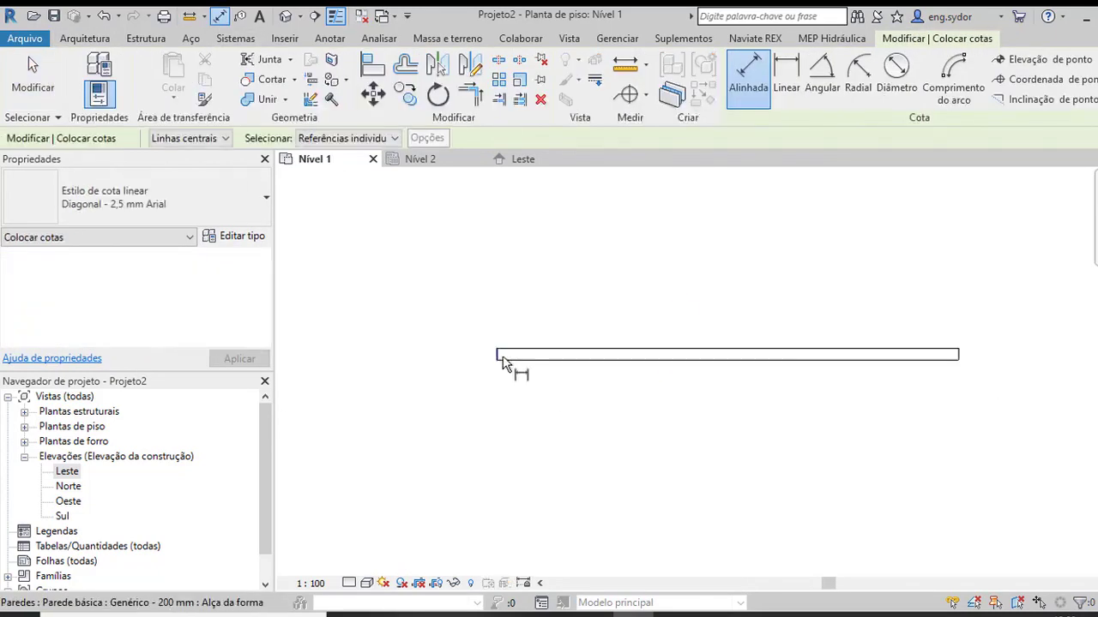
scroll(498, 360, "up", 1)
left_click(474, 347)
scroll(515, 386, "down", 3)
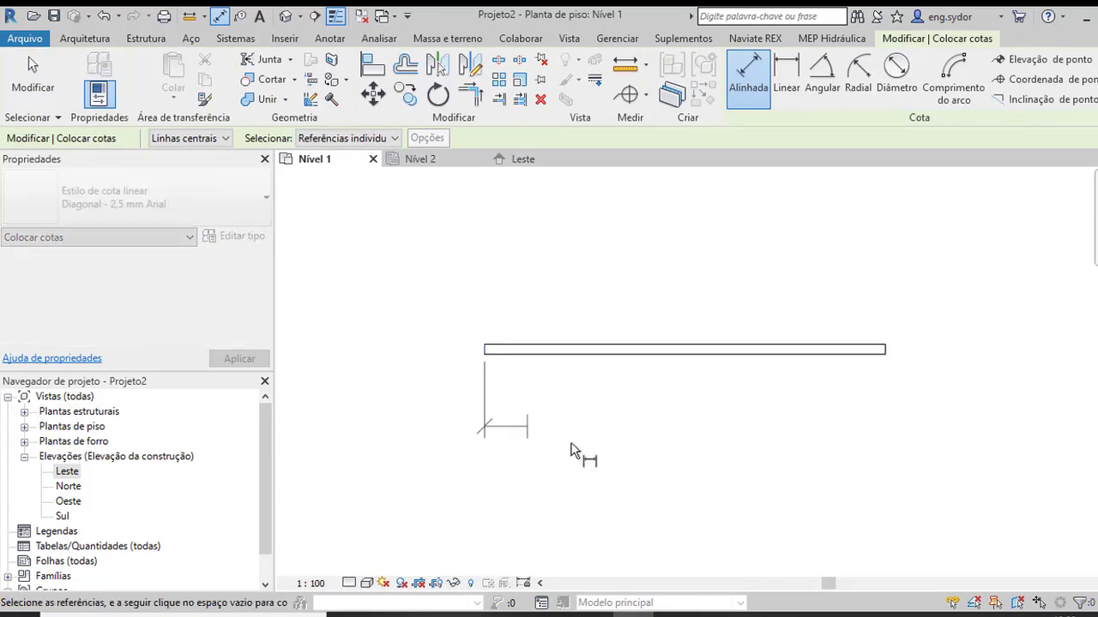
left_click(886, 353)
left_click(875, 408)
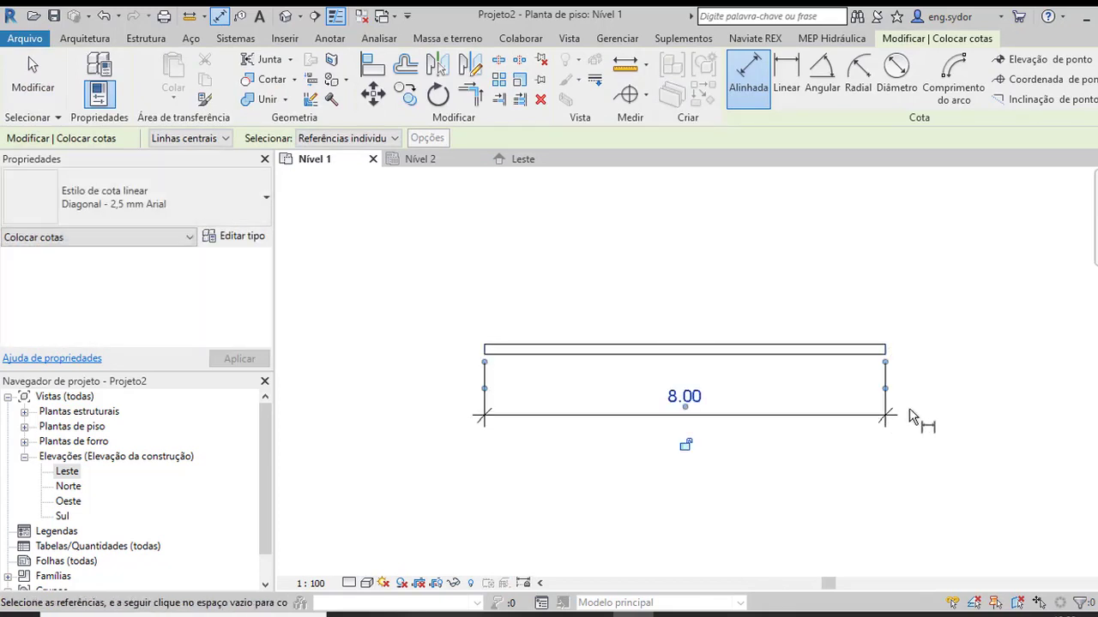
scroll(509, 356, "up", 2)
scroll(508, 356, "up", 1)
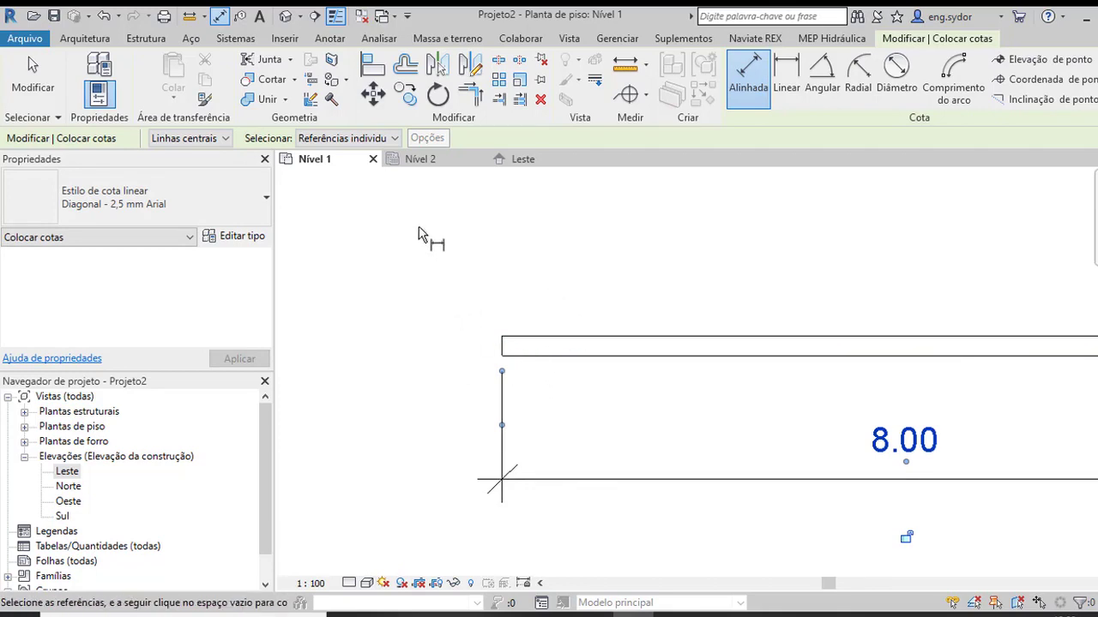
- Add a 20 thickness dimension between the wall faces using Faces da parede
left_click(227, 139)
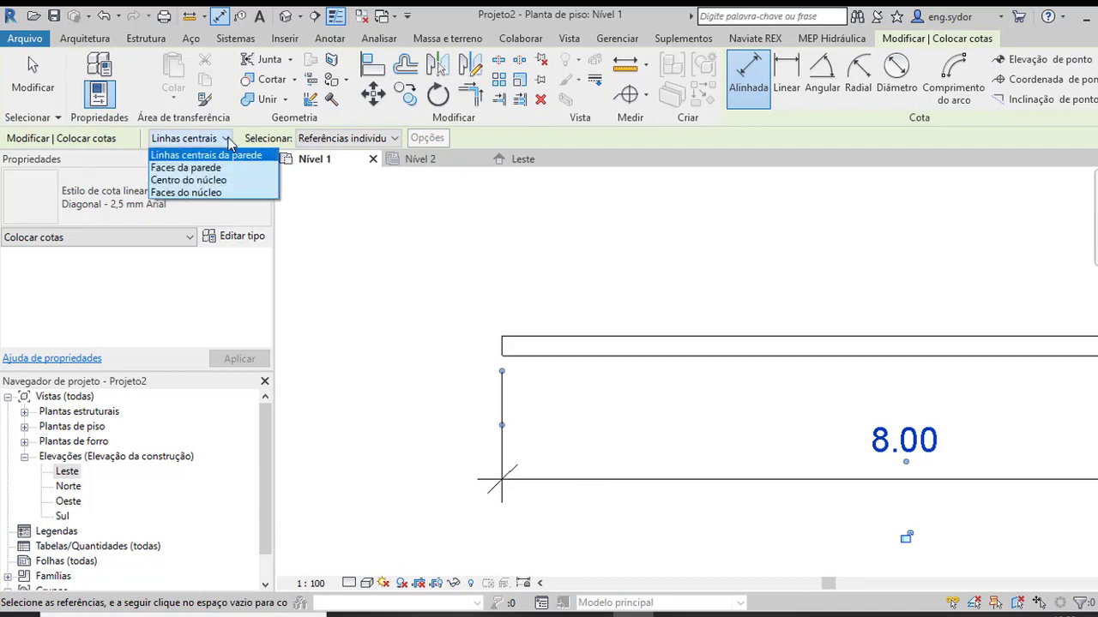
left_click(212, 168)
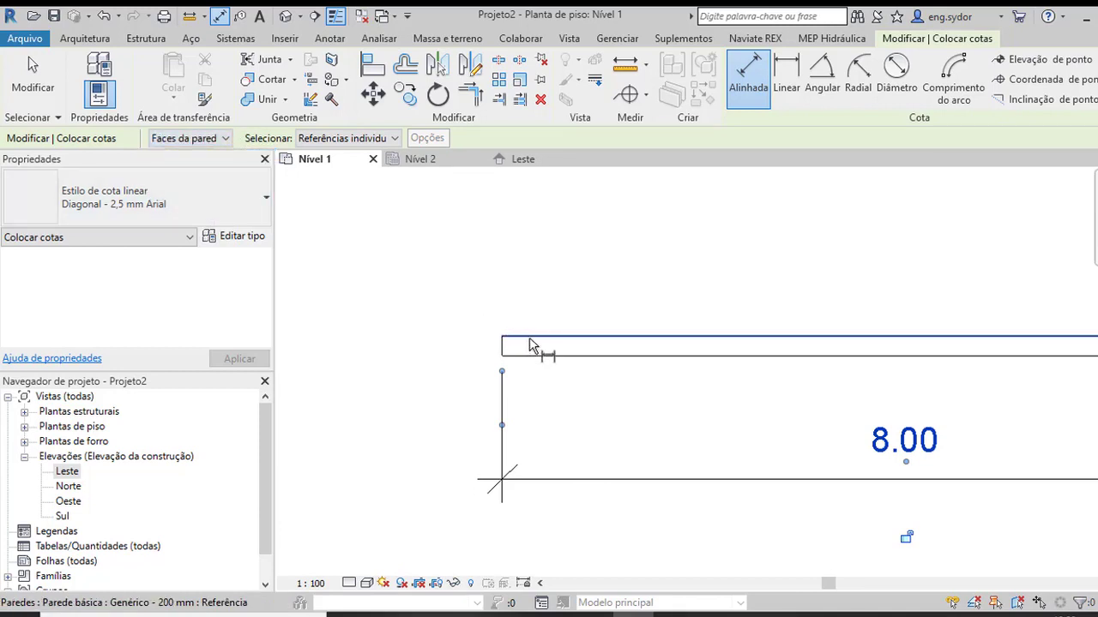
left_click(534, 337)
left_click(531, 356)
left_click(429, 309)
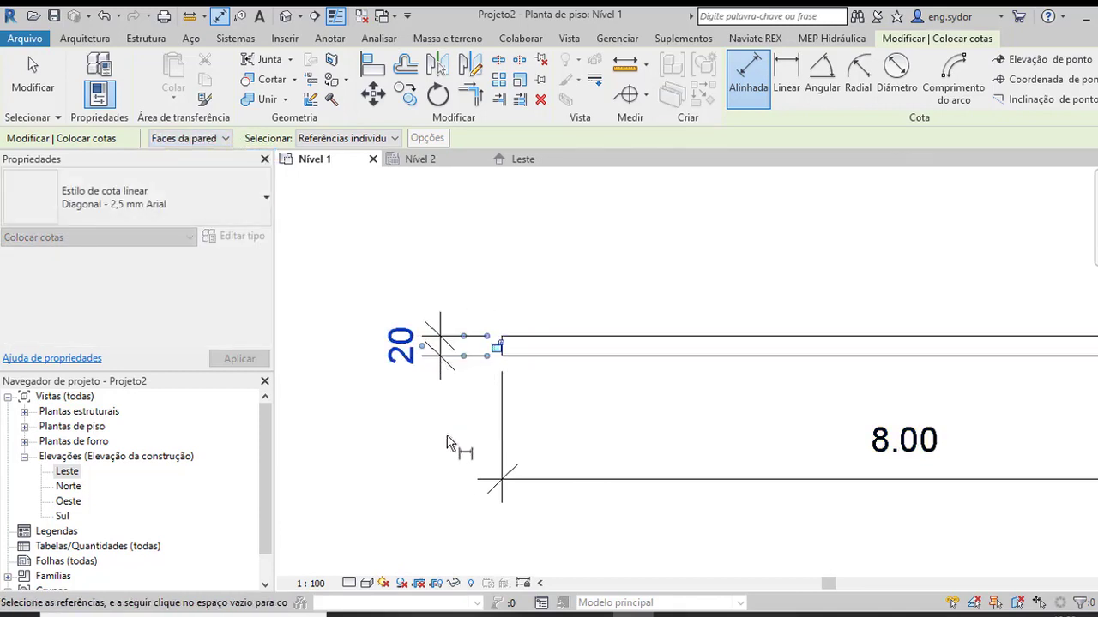
scroll(510, 311, "down", 1)
scroll(478, 311, "down", 1)
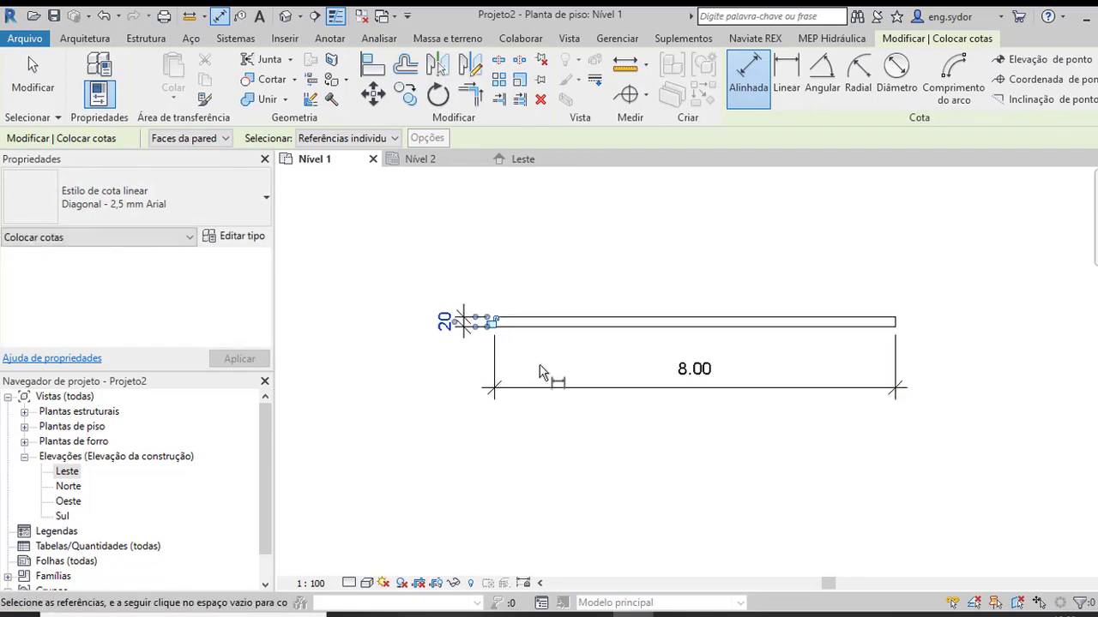
scroll(591, 303, "down", 1)
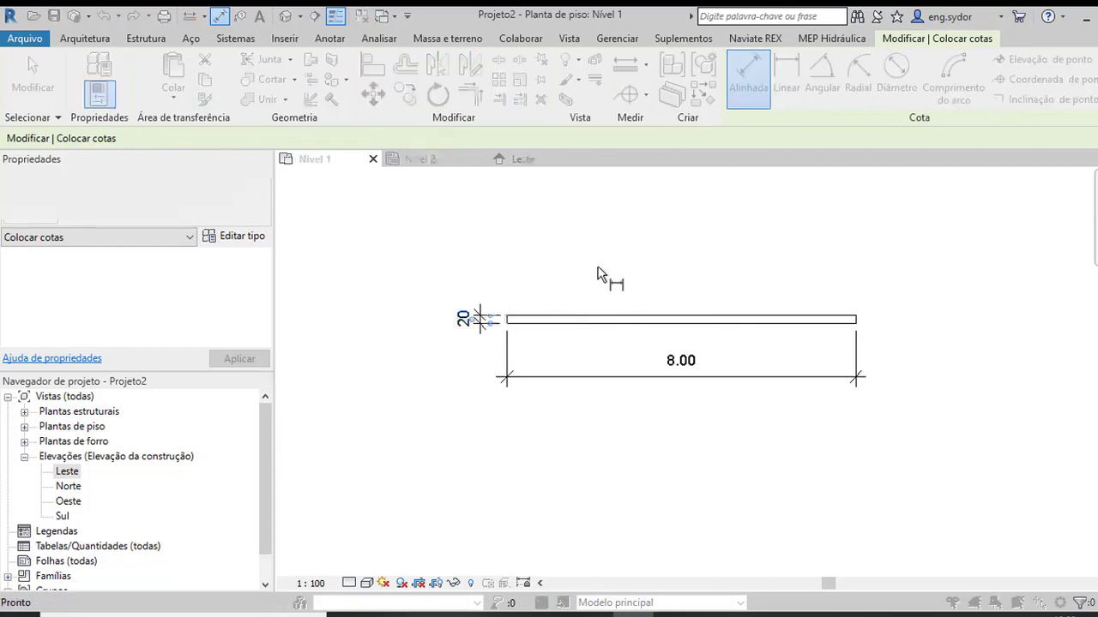
- Change the project length units to plain Metros
key("u")
key("n")
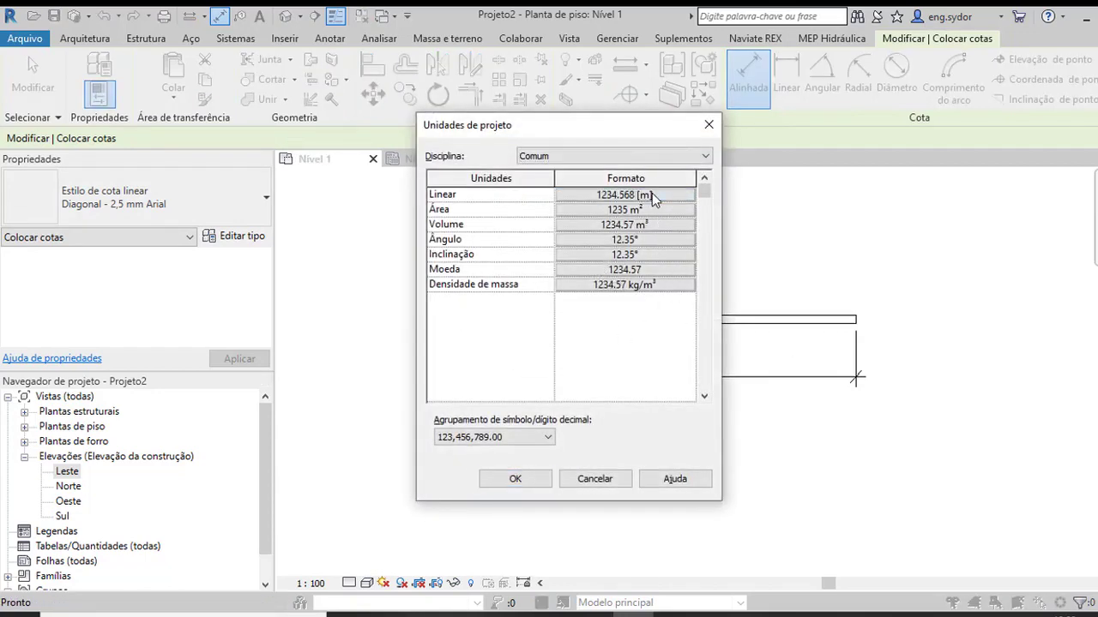
left_click(652, 193)
left_click(678, 226)
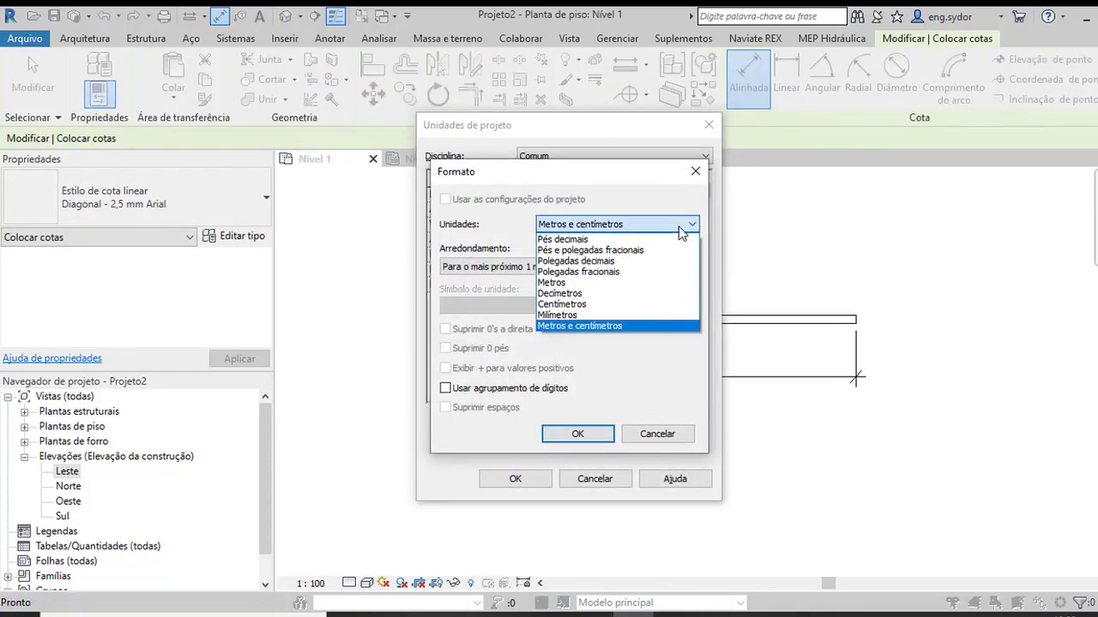
left_click(592, 282)
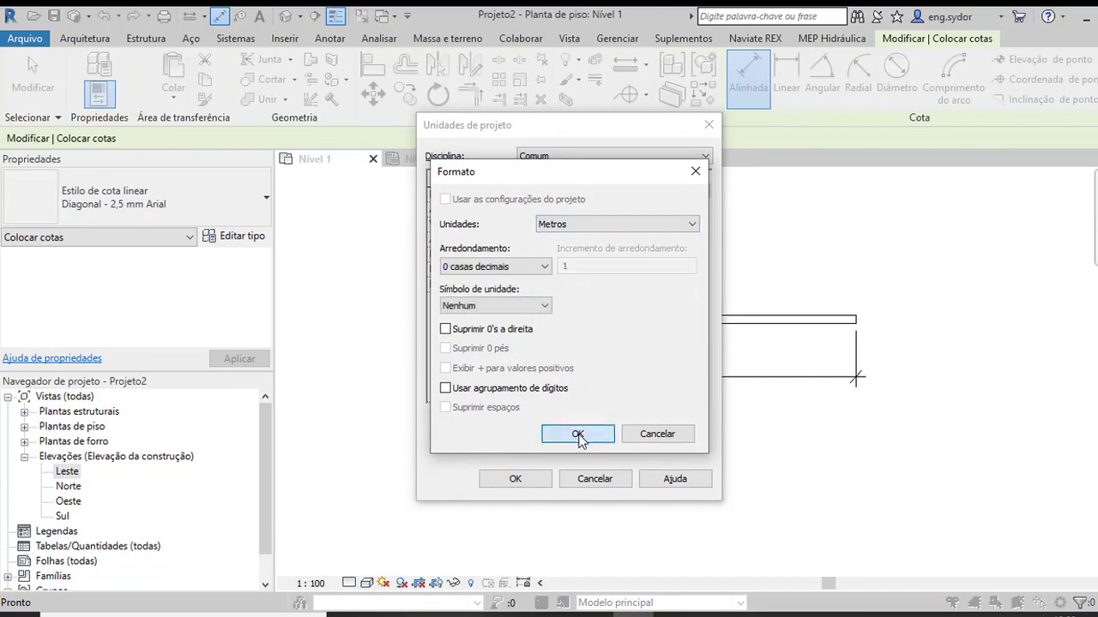
left_click(577, 433)
left_click(514, 479)
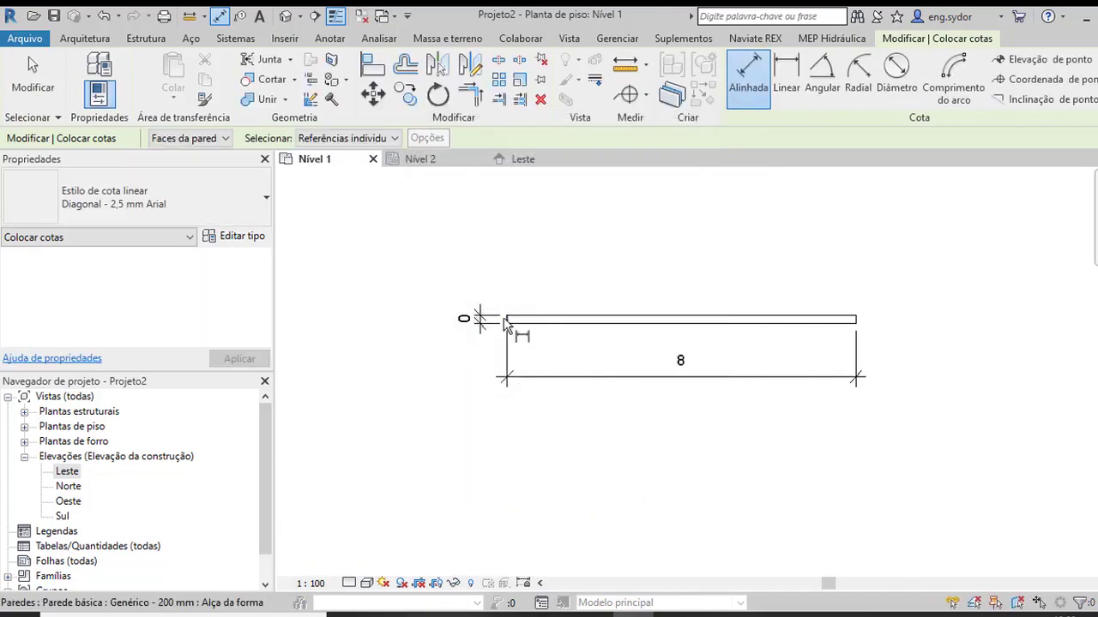
scroll(501, 316, "up", 2)
scroll(501, 315, "up", 1)
scroll(505, 315, "down", 1)
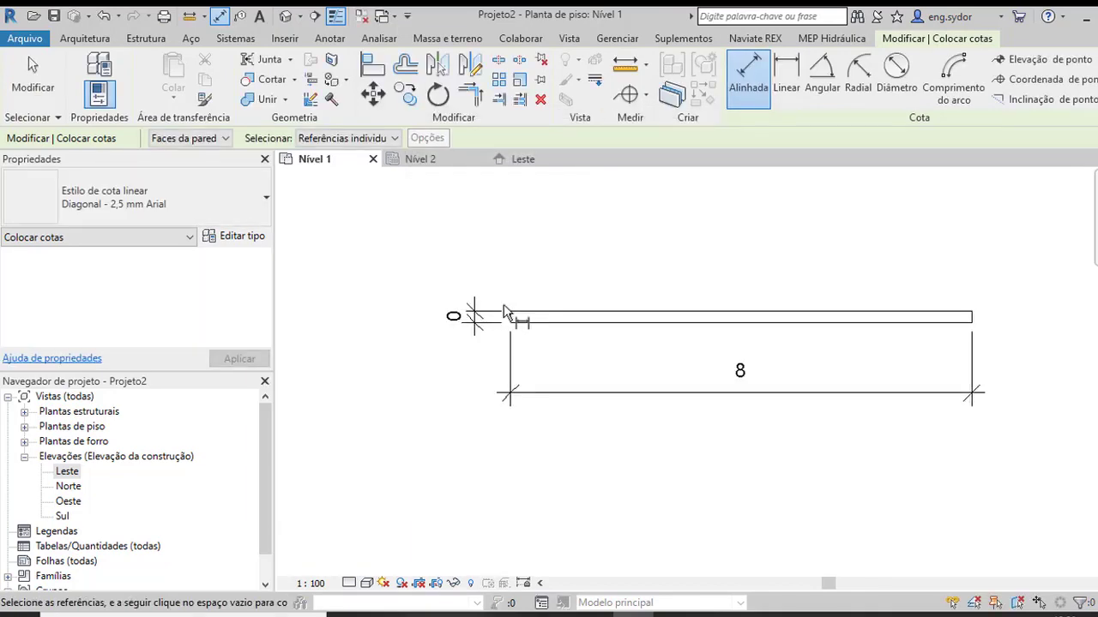
- Round metre lengths to 2 decimal places so dimensions read 8.00 and 0.20
key("u")
key("n")
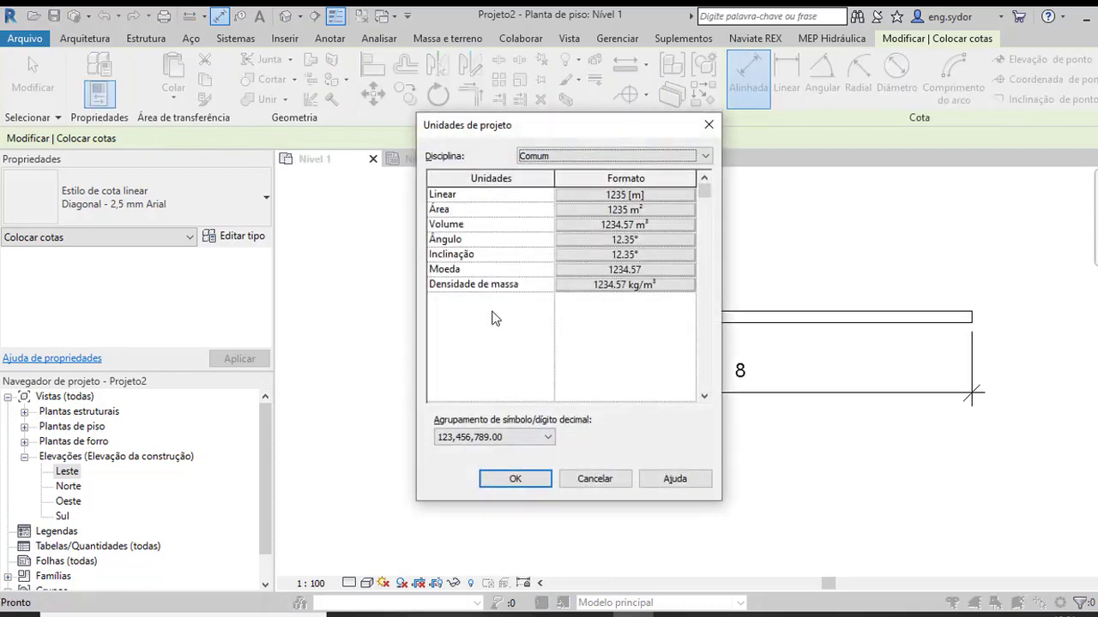
left_click(624, 194)
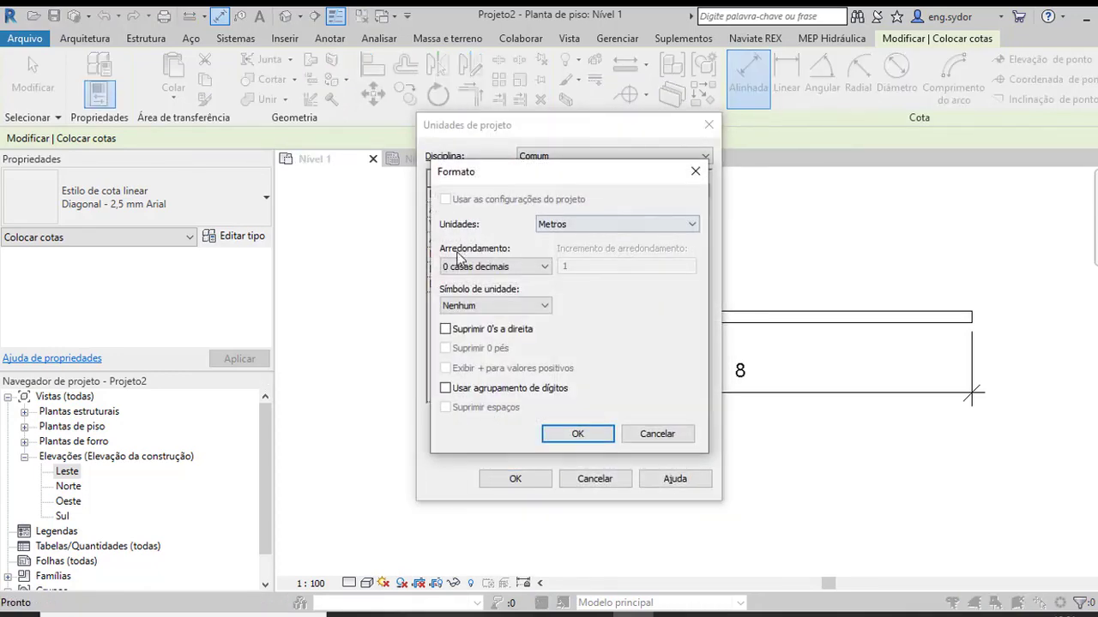
left_click(544, 268)
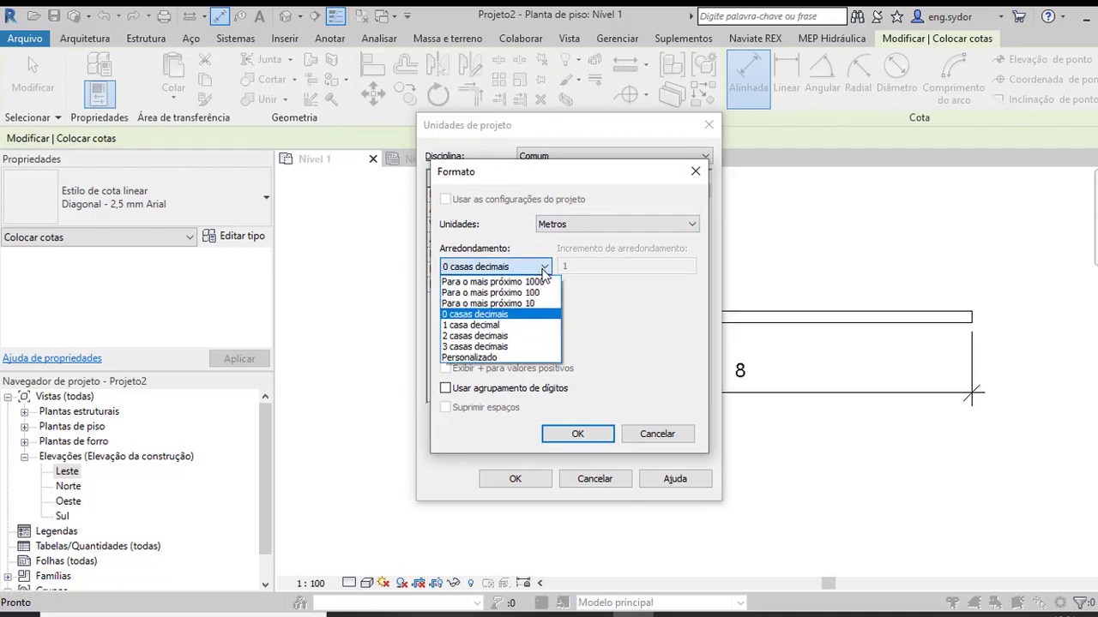
left_click(481, 336)
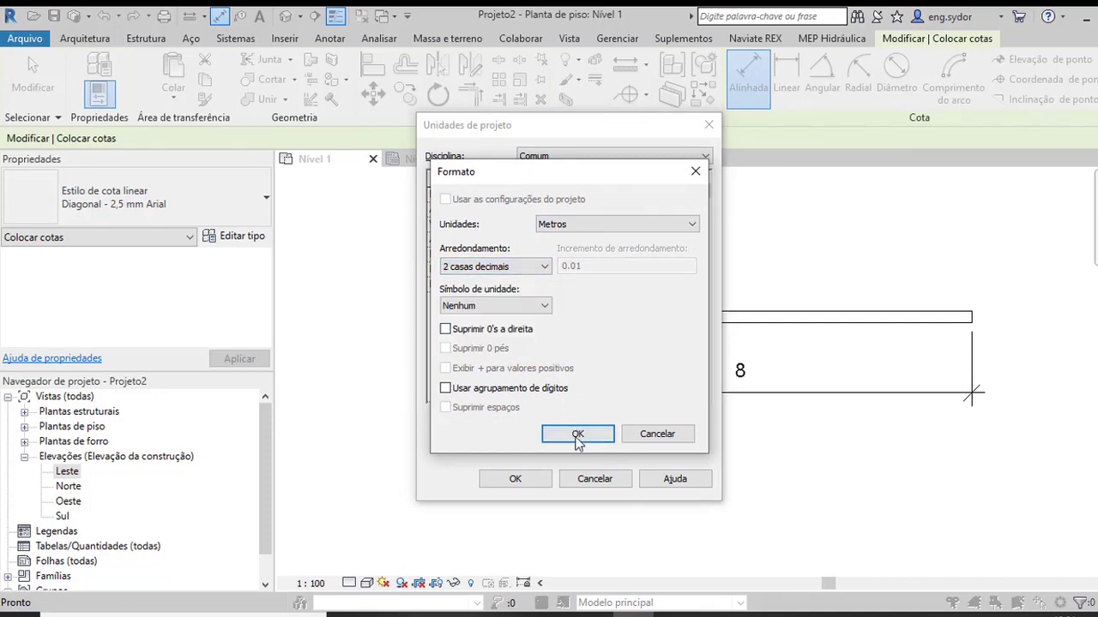
left_click(577, 434)
left_click(515, 478)
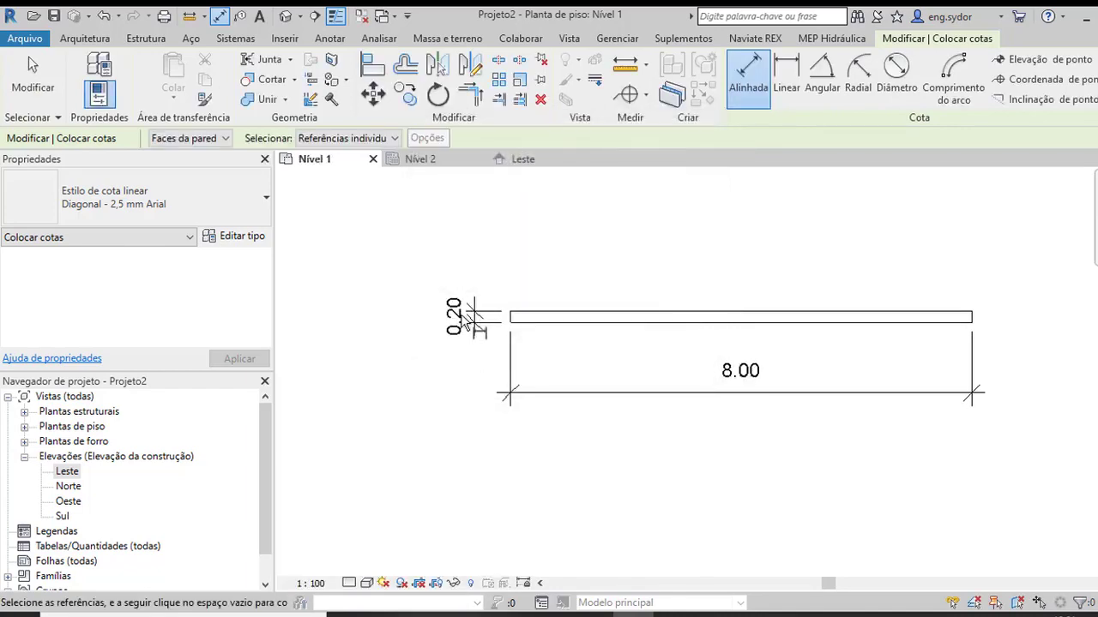
- End dimensioning and select the wall in the Leste elevation to inspect it
key("Escape")
scroll(548, 295, "down", 2)
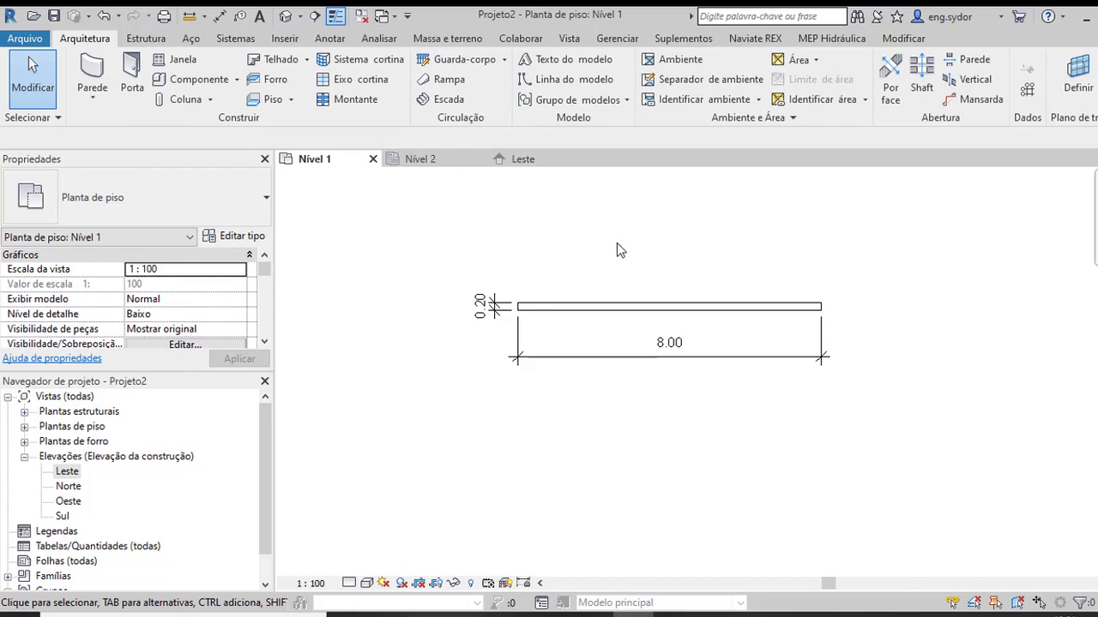
left_click(521, 160)
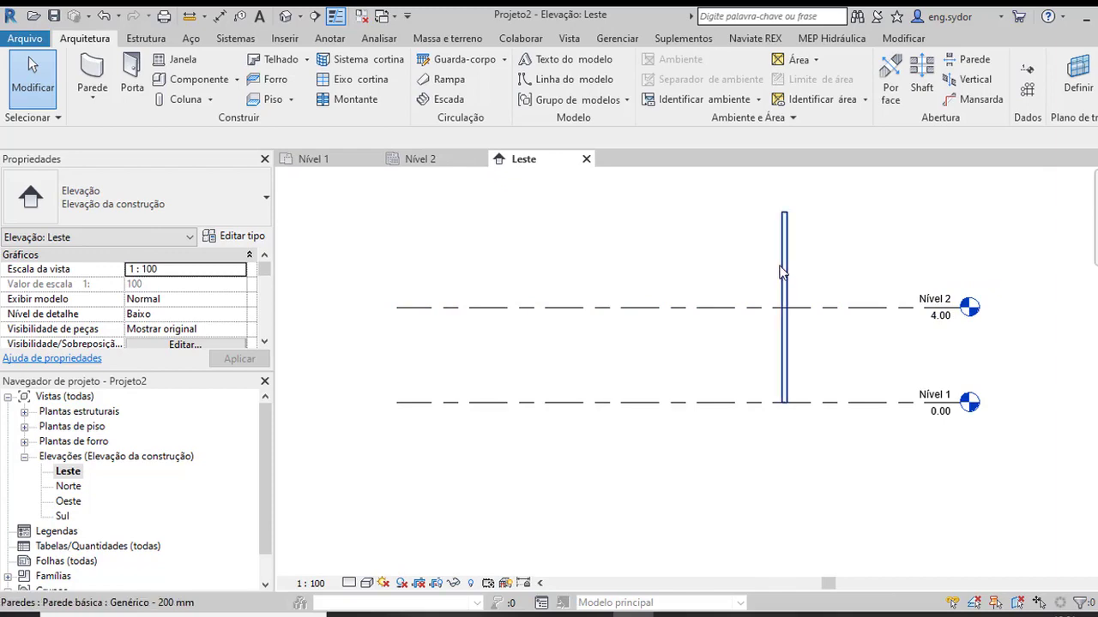
left_click(784, 271)
left_click(931, 248)
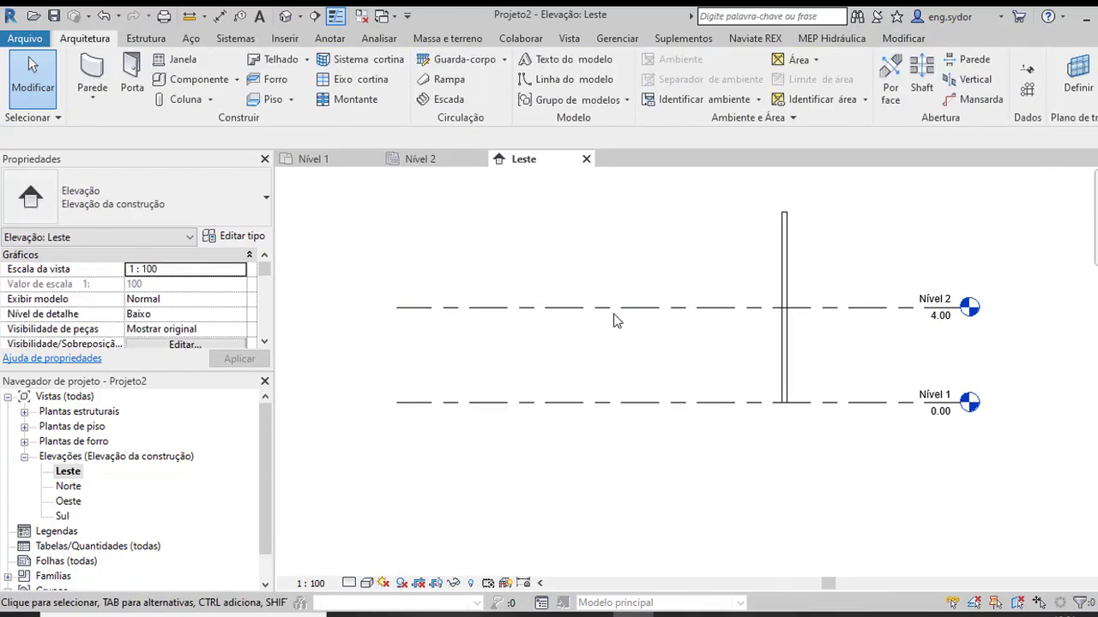
- Leave the detail level unchanged, close the Nível 2 plan, and return to Nível 1
left_click(350, 584)
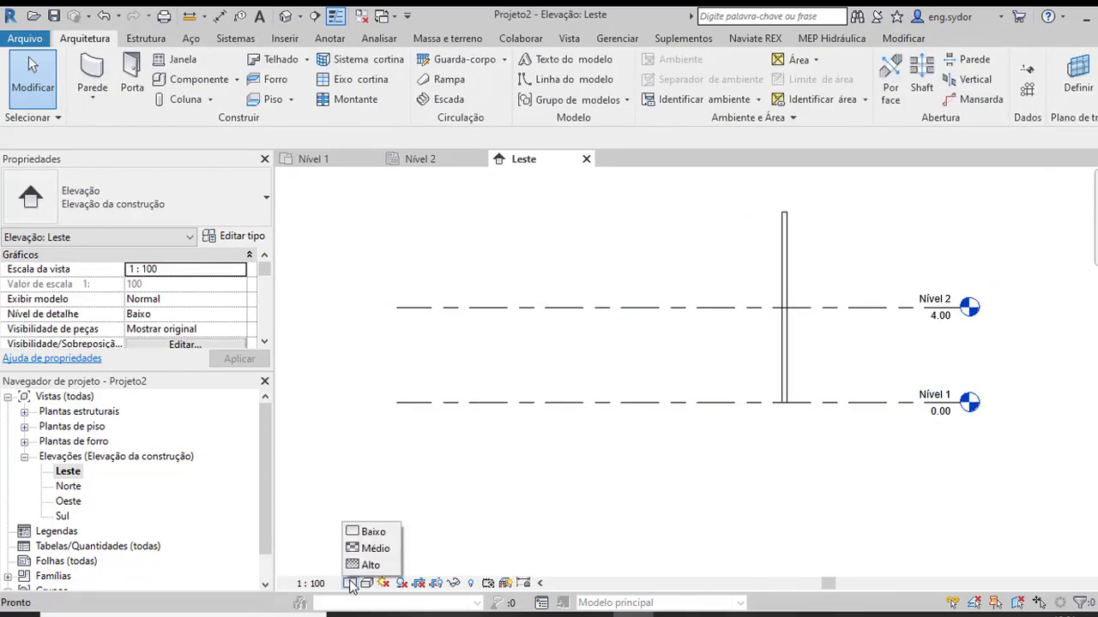
left_click(565, 506)
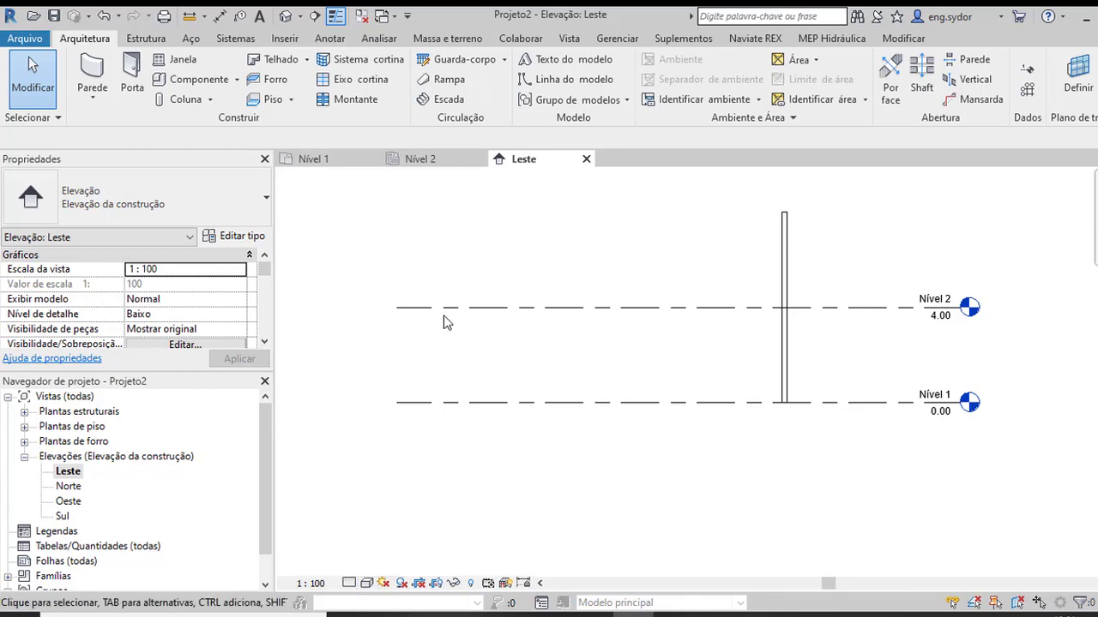
mouse_move(420, 159)
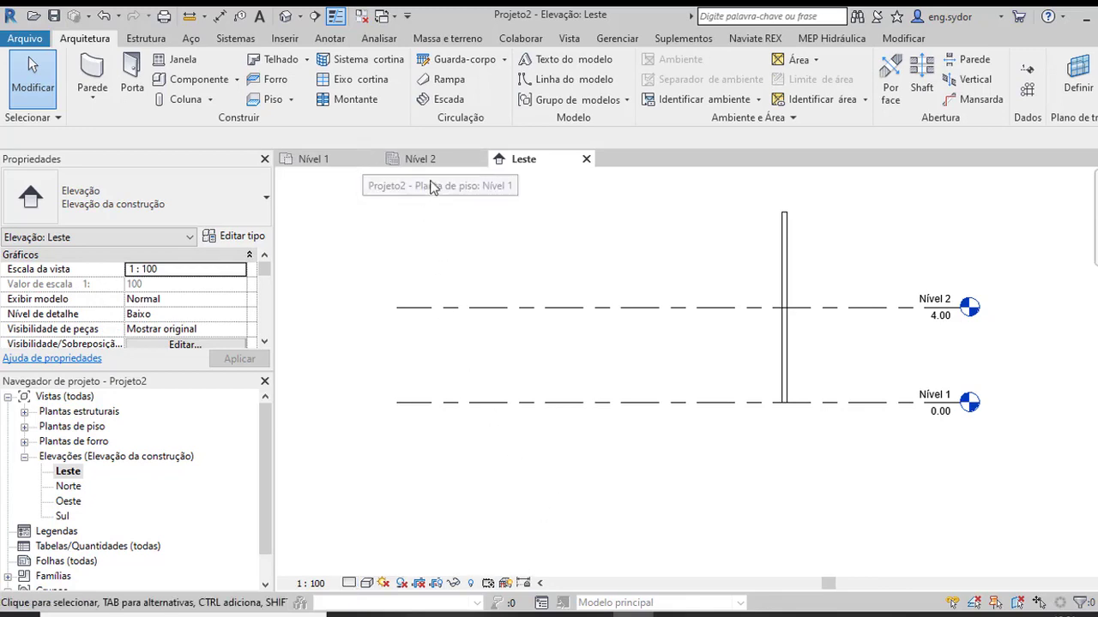
left_click(479, 159)
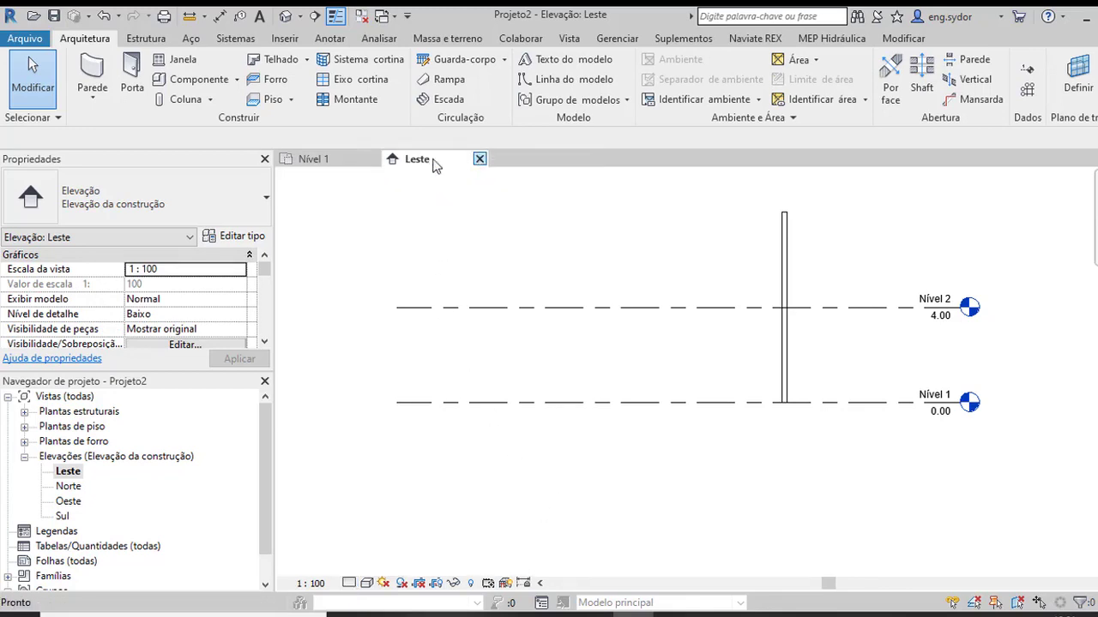
left_click(315, 159)
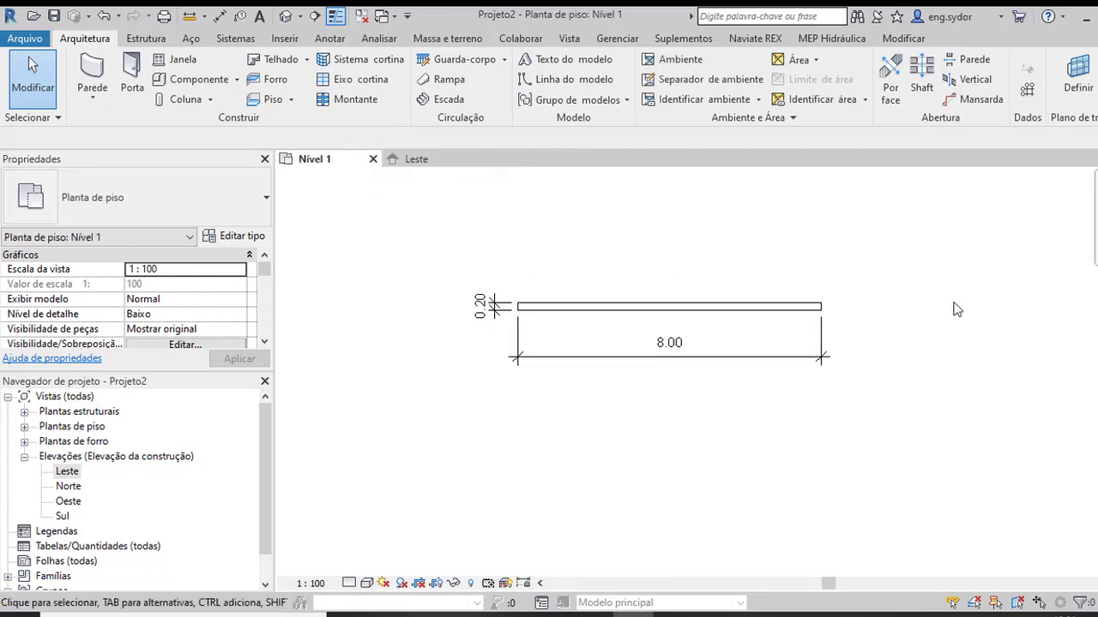
- Tile the open views with WT and zoom all views to fit with ZA
key("w")
key("t")
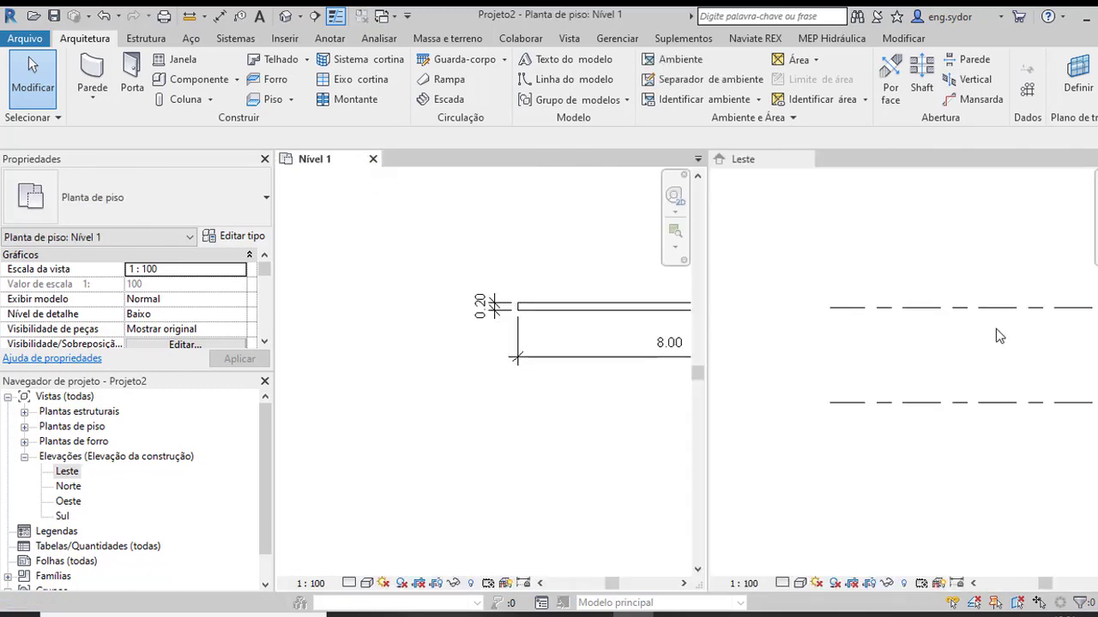
key("z")
key("a")
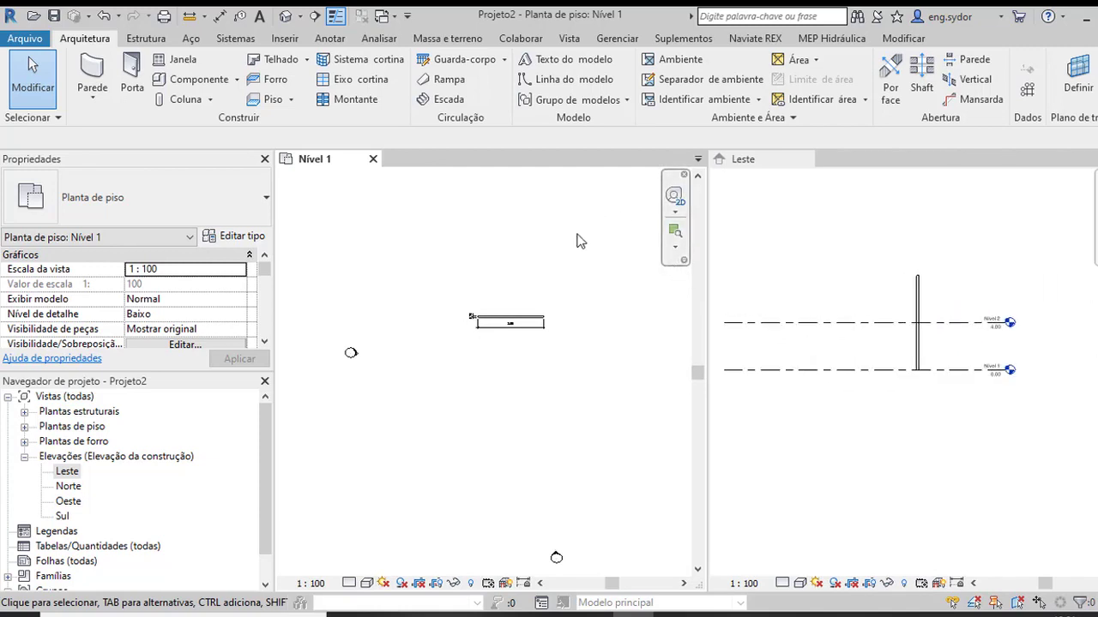
- Close and reopen the Leste elevation, then tile it beside the Nível 1 plan
left_click(802, 163)
left_click(806, 160)
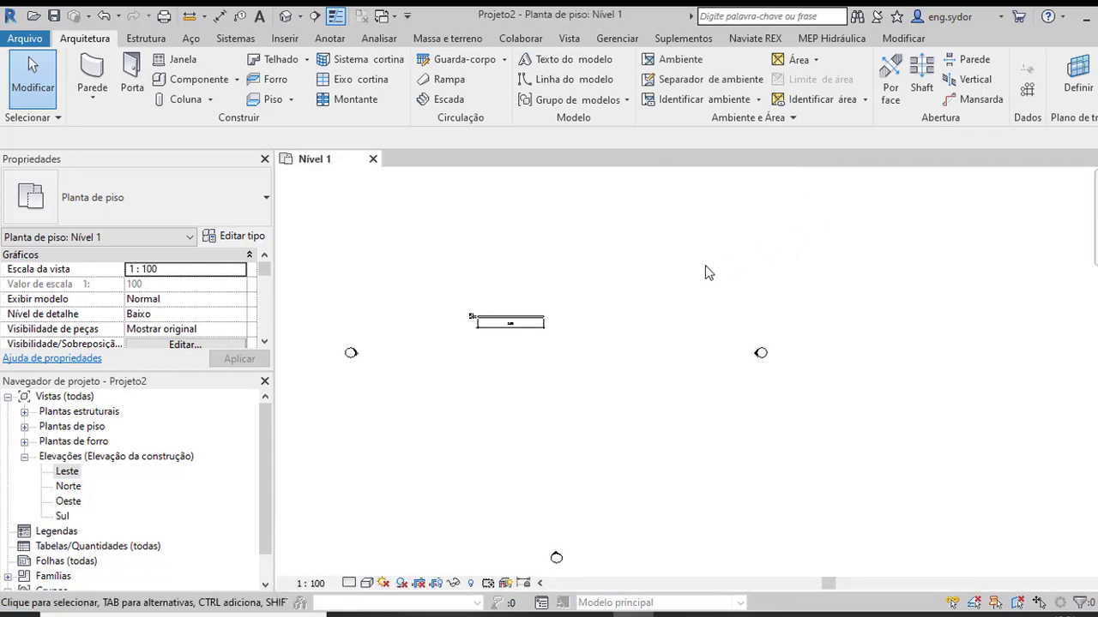
scroll(428, 289, "up", 1)
scroll(419, 300, "up", 1)
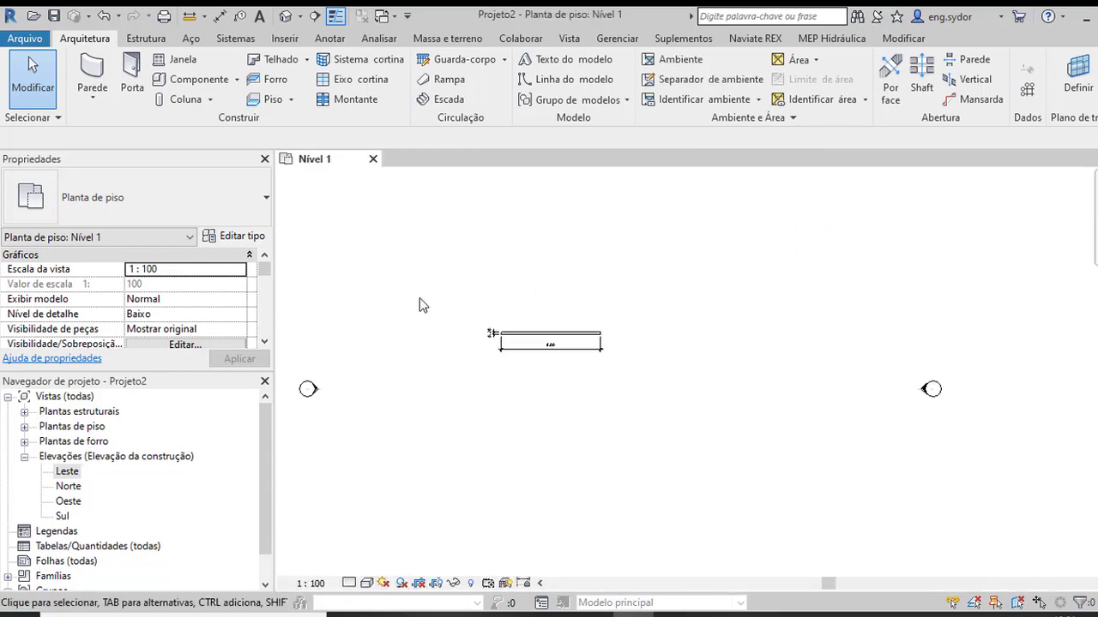
double_click(69, 472)
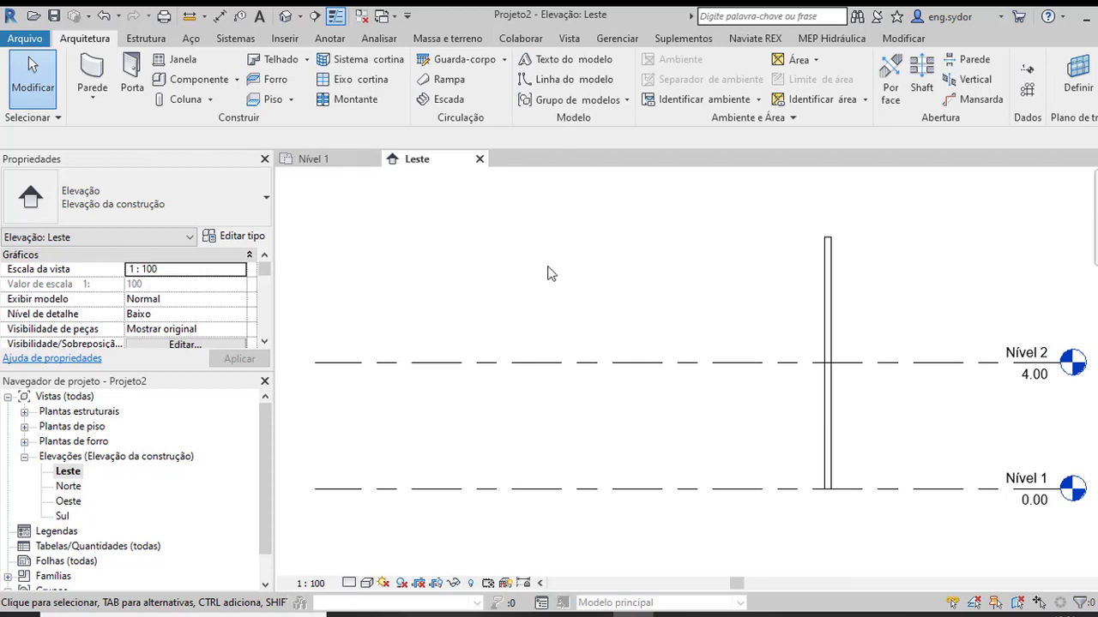
left_click(570, 40)
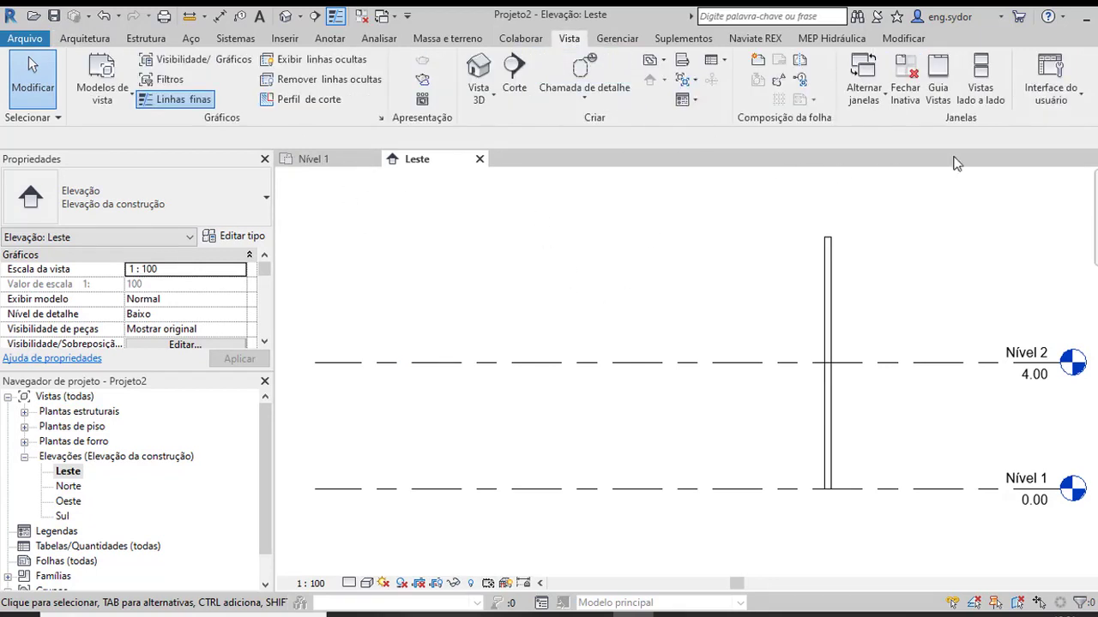
left_click(983, 92)
scroll(491, 302, "down", 3)
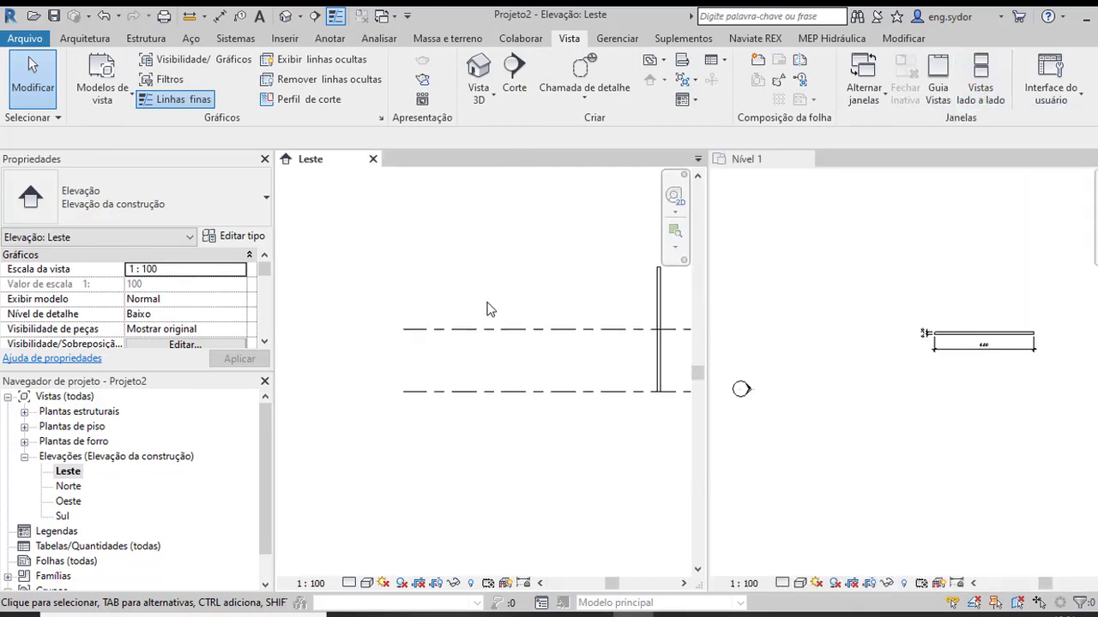
scroll(486, 309, "down", 2)
scroll(995, 343, "up", 4)
- Set the Leste elevation to Alto detail level and Sombreado visual style
scroll(1020, 307, "up", 1)
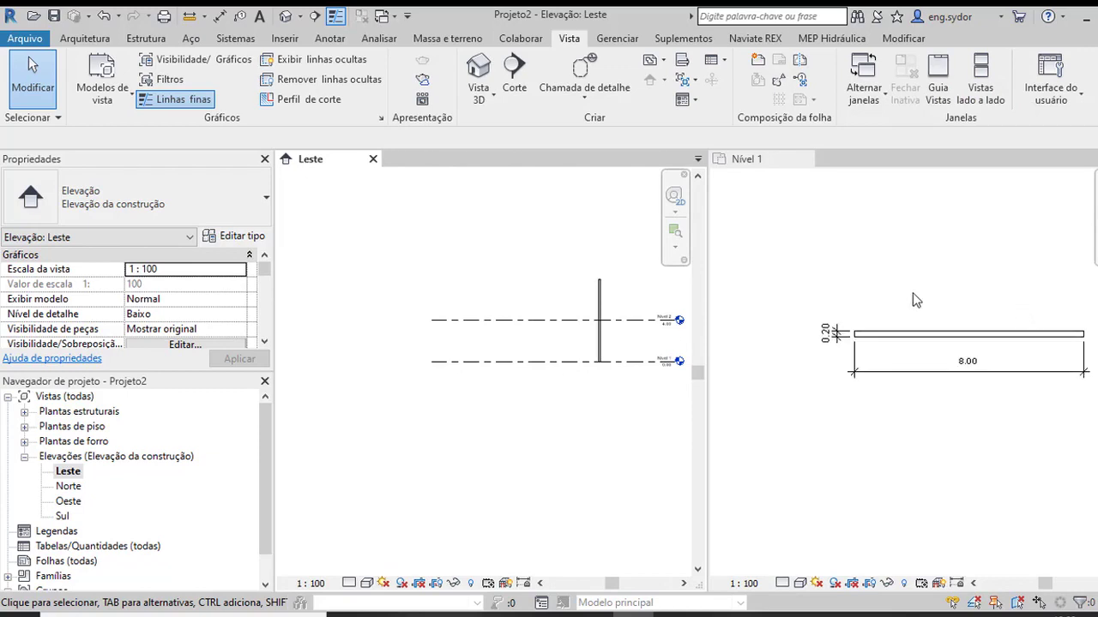
scroll(626, 288, "up", 2)
scroll(613, 287, "up", 3)
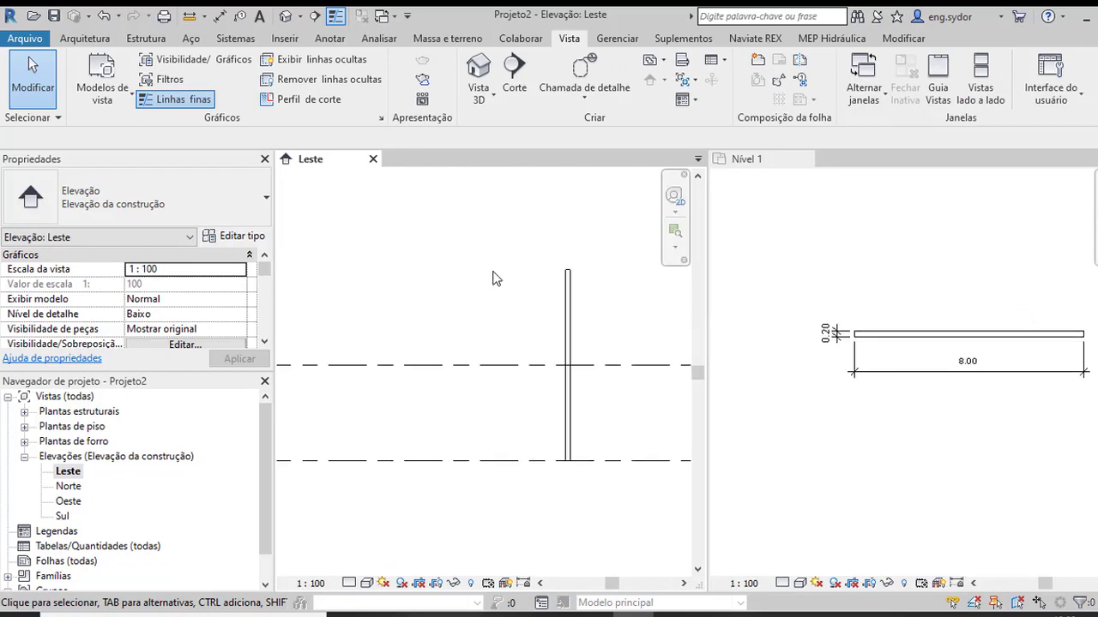
left_click(348, 584)
left_click(370, 568)
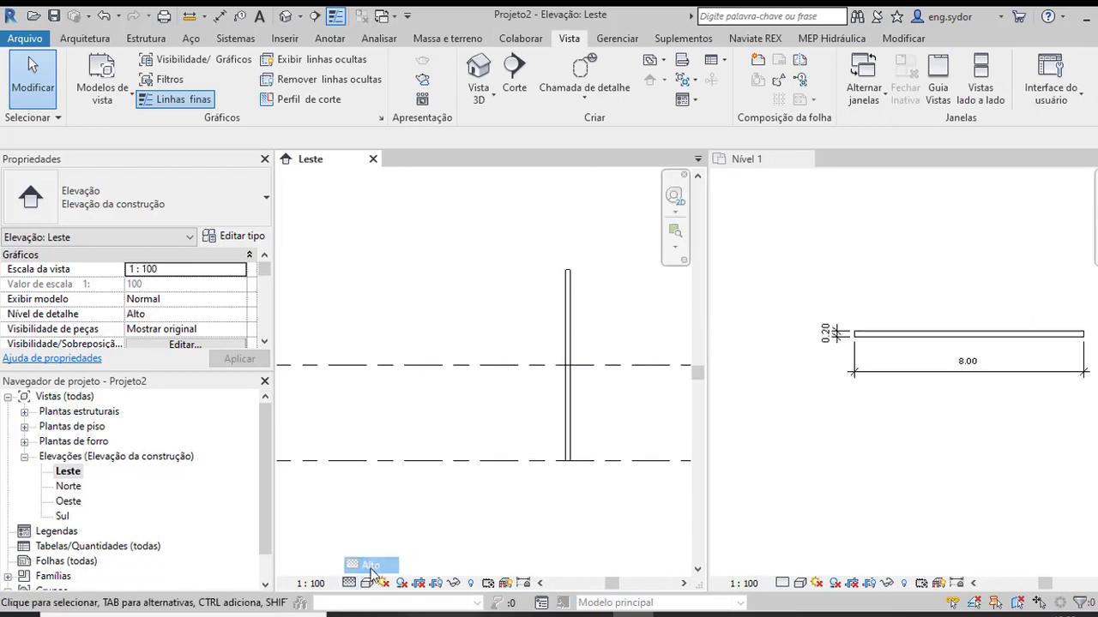
left_click(364, 586)
left_click(403, 516)
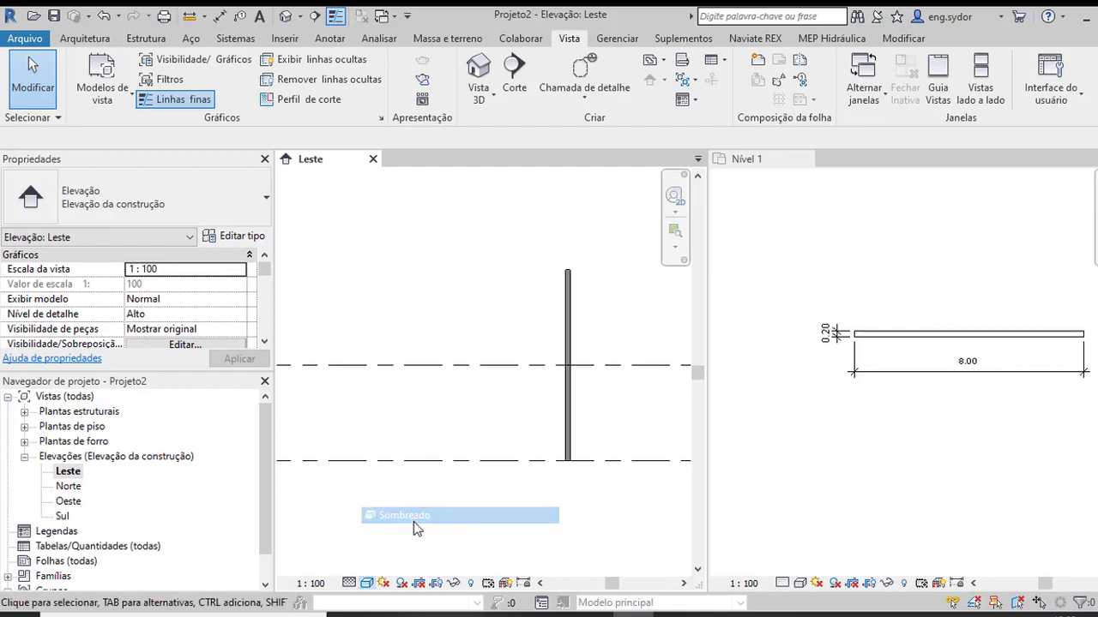
- Pan the elevation so the level heads show, then activate the Nível 1 plan
middle_click_drag(620, 312, 482, 379)
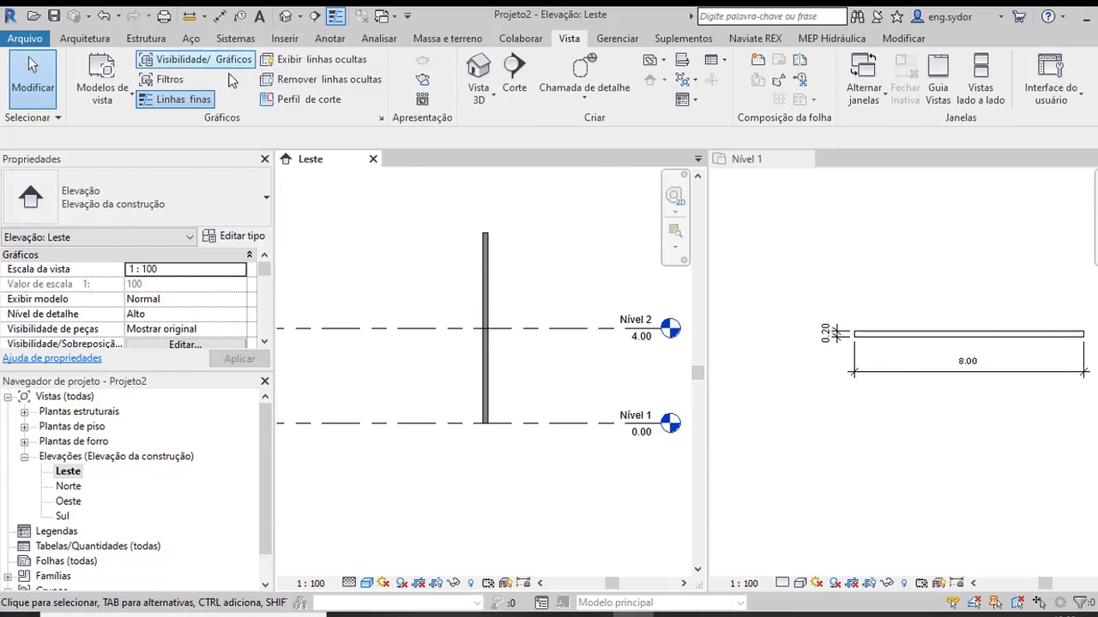
left_click(886, 240)
scroll(772, 253, "down", 2)
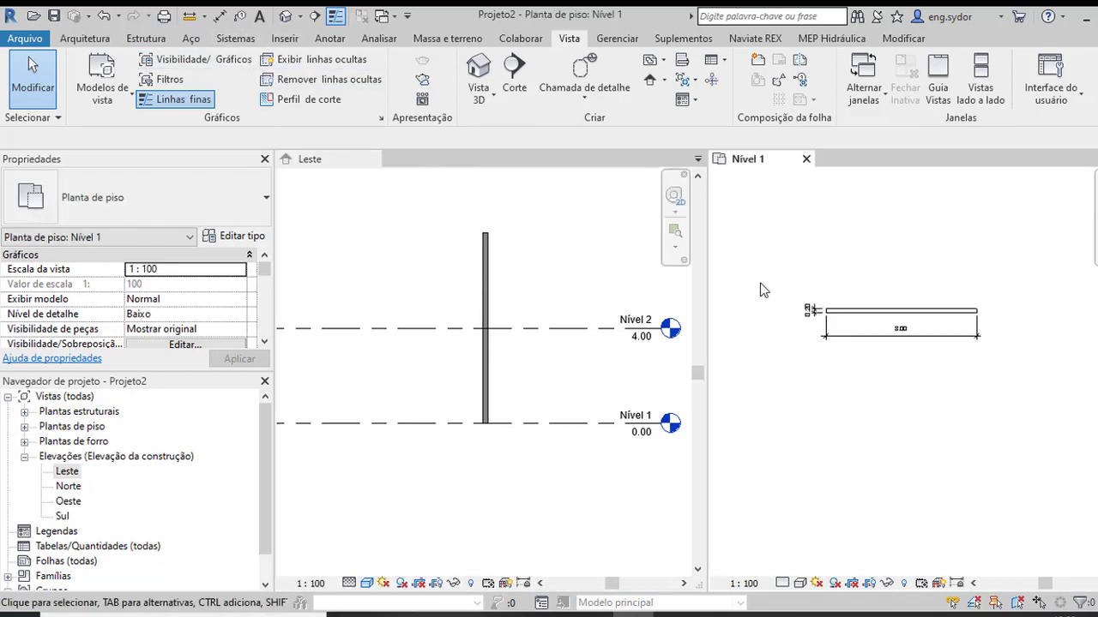
- Draw two walls on Nível 1, up the left end and 8.00 across the top, forming a U
key("w")
key("a")
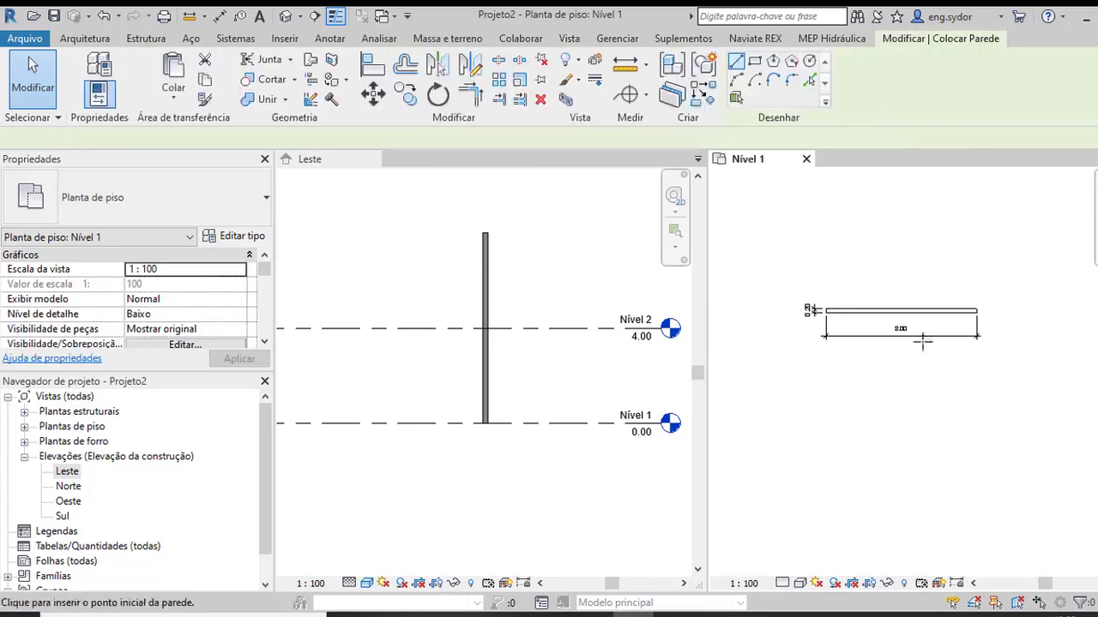
left_click(826, 310)
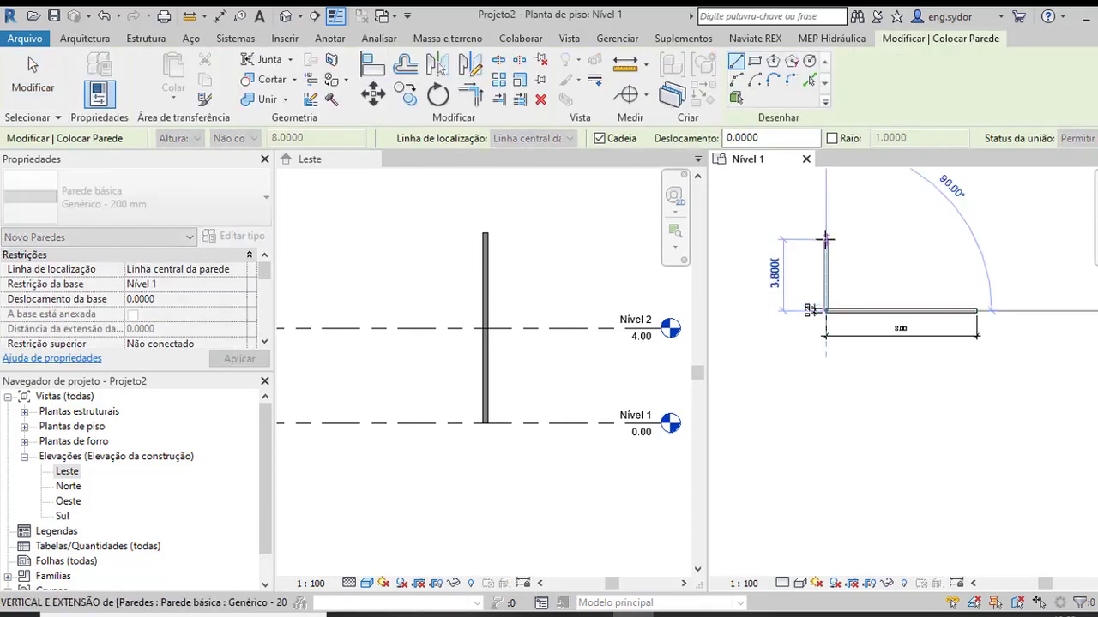
left_click(826, 239)
left_click(975, 239)
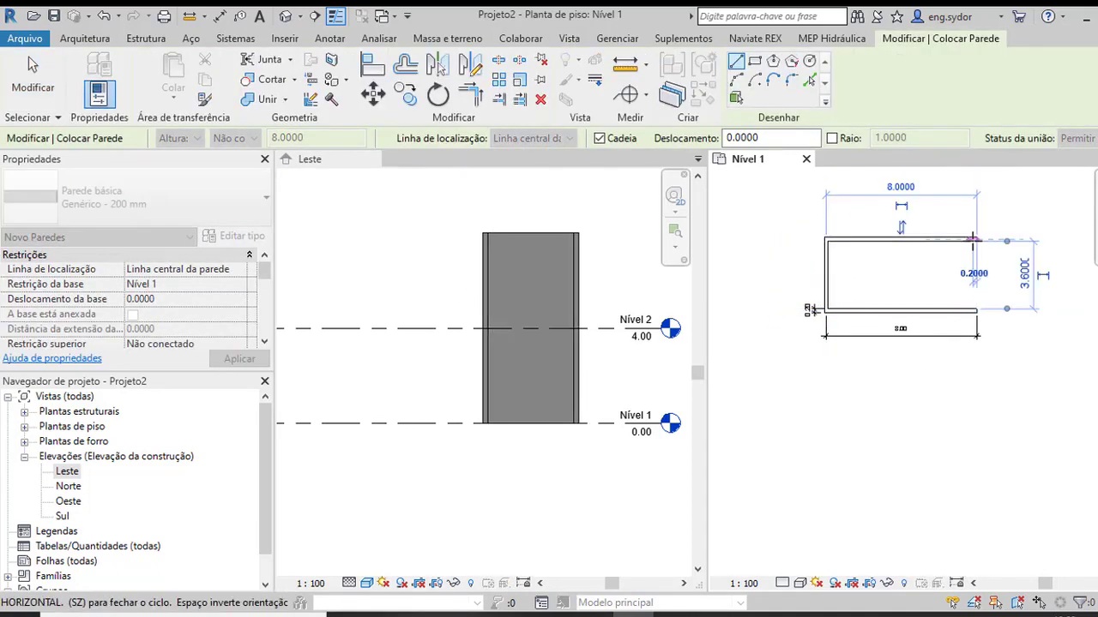
key("Escape")
key("Escape")
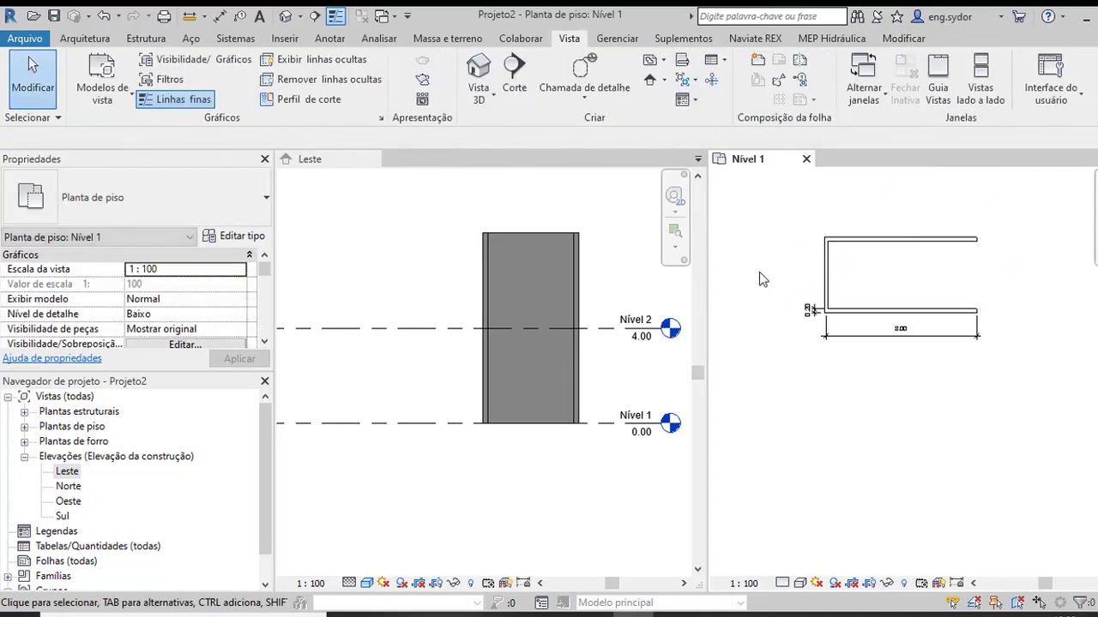
scroll(556, 315, "down", 2)
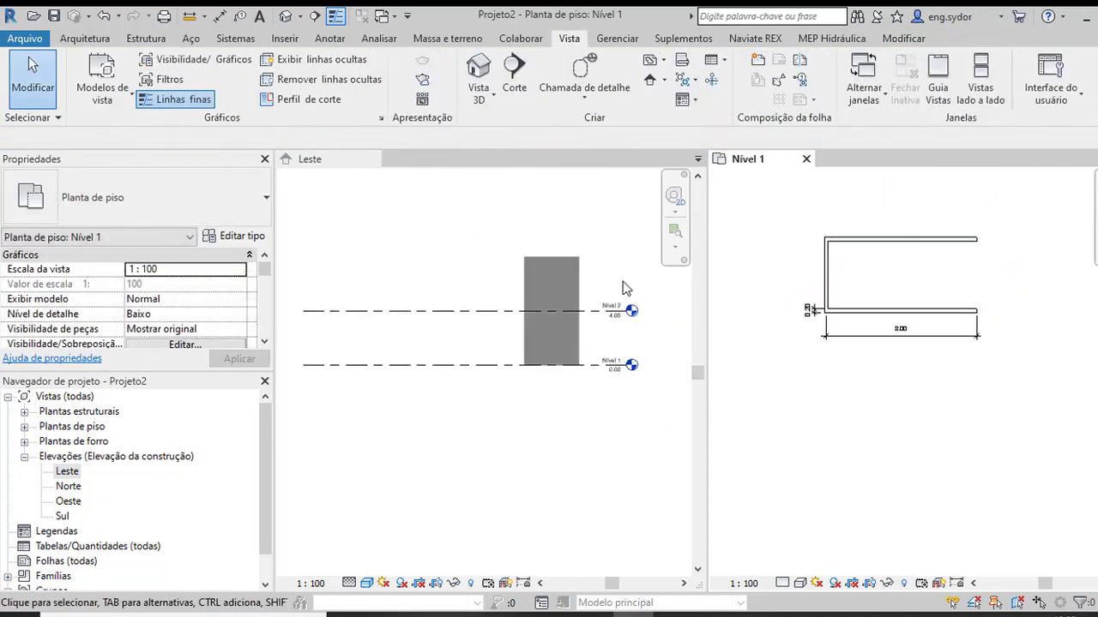
scroll(514, 325, "down", 2)
scroll(526, 311, "up", 1)
scroll(645, 305, "up", 1)
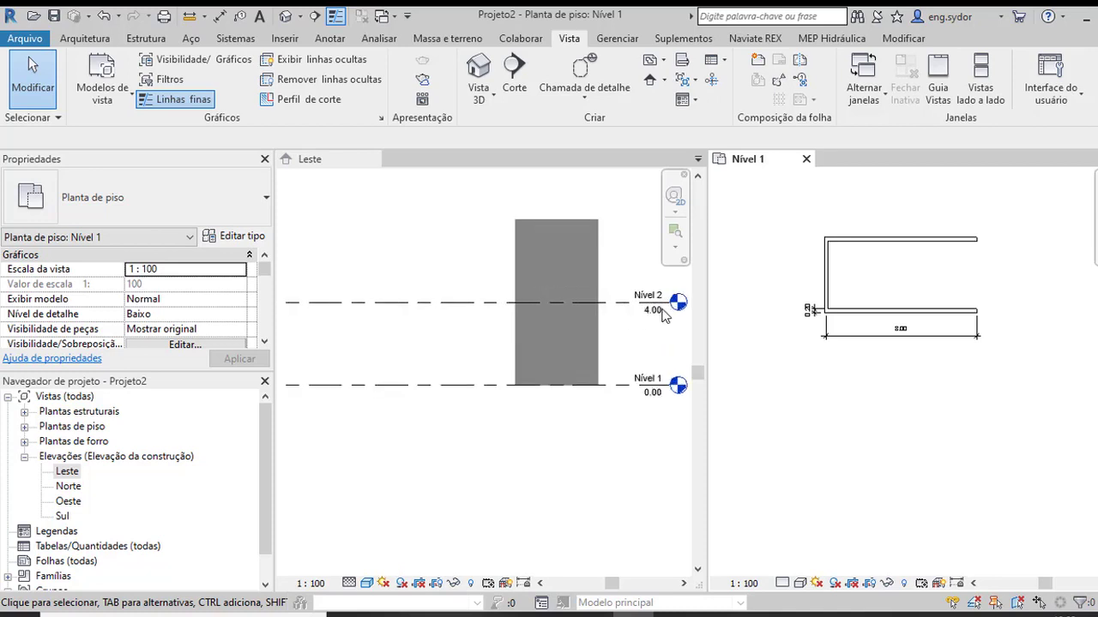
scroll(659, 320, "up", 2)
scroll(658, 320, "down", 2)
scroll(631, 302, "down", 1)
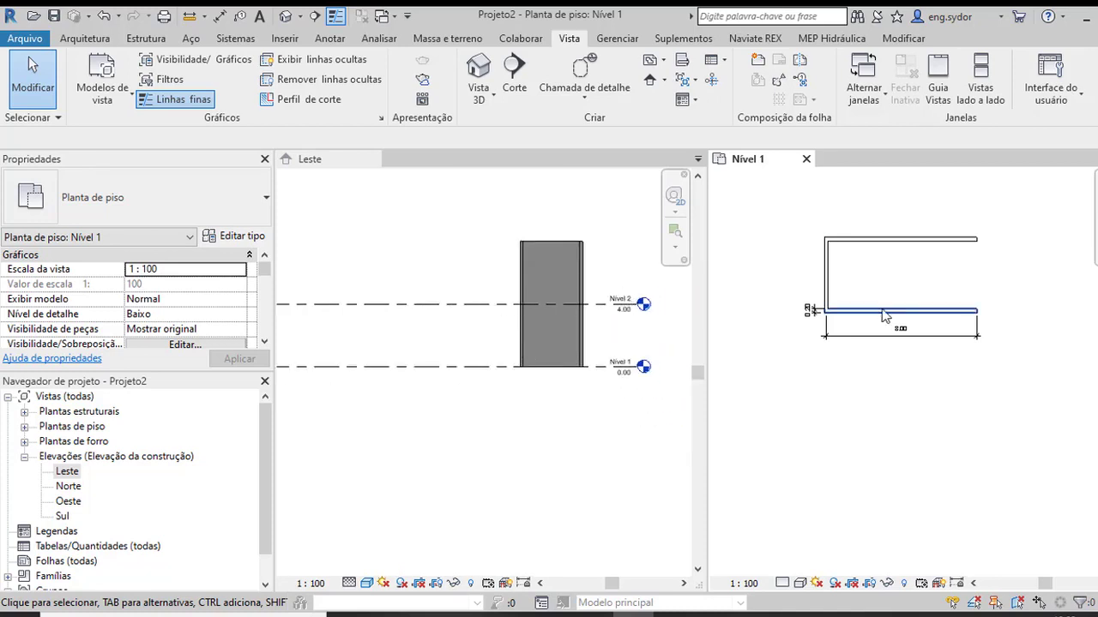
- Edit the top wall's unconnected height (Altura desconectada) in Properties and apply it
left_click(902, 241)
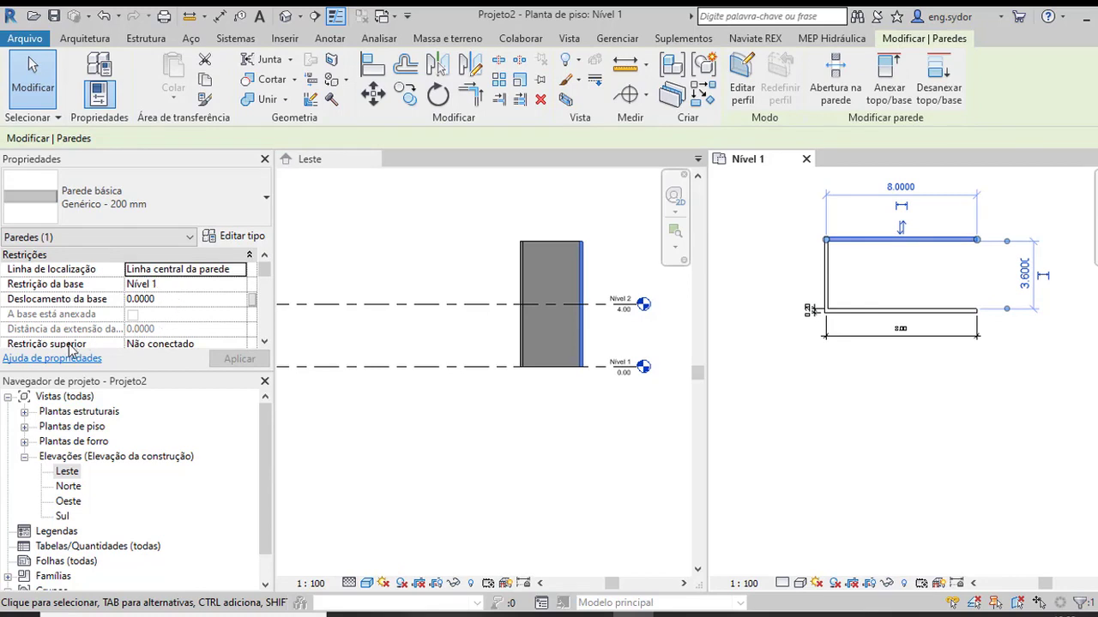
scroll(140, 336, "down", 1)
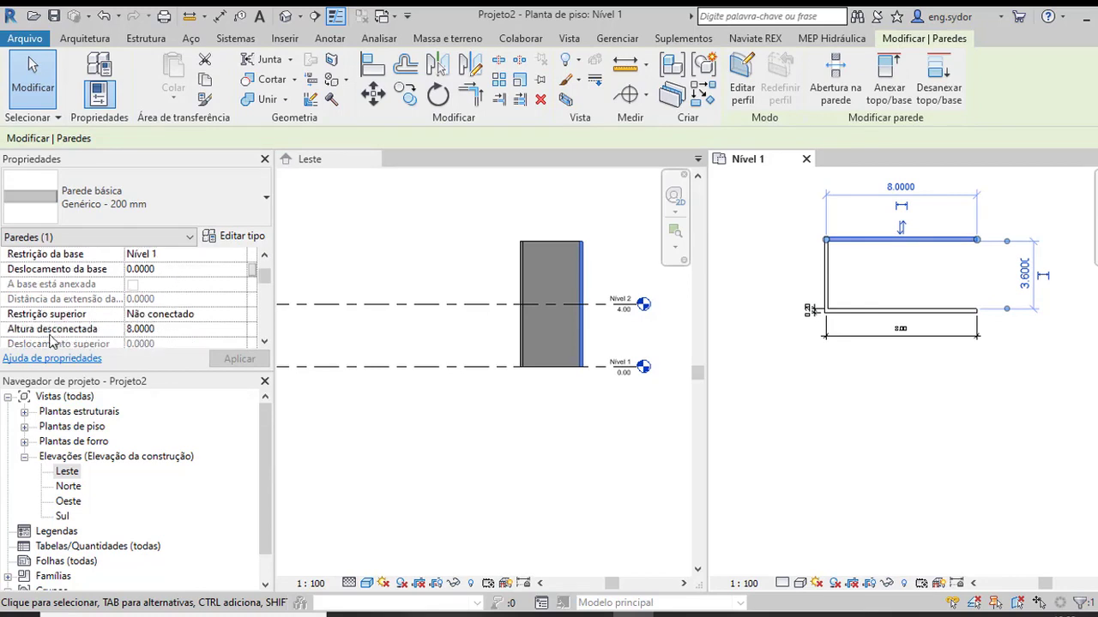
left_click(168, 330)
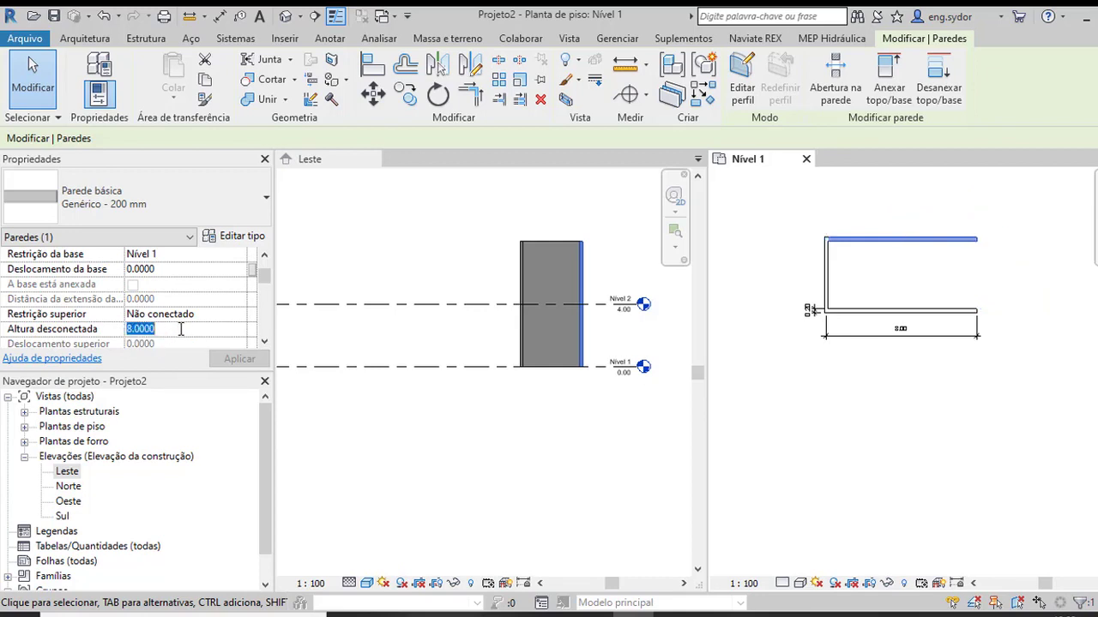
type("4")
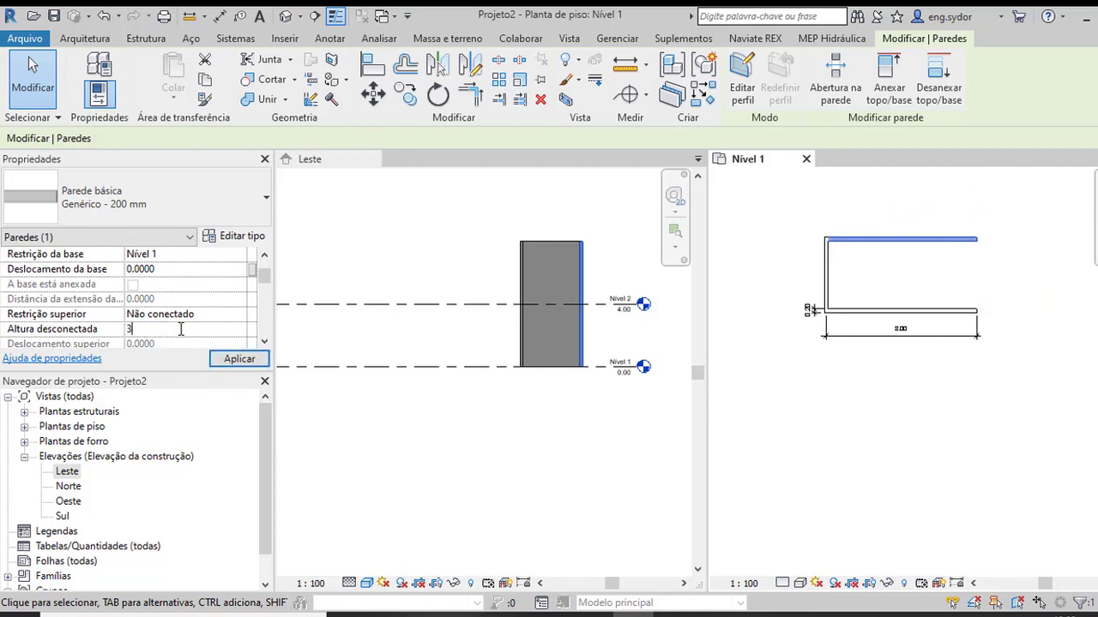
left_click(228, 355)
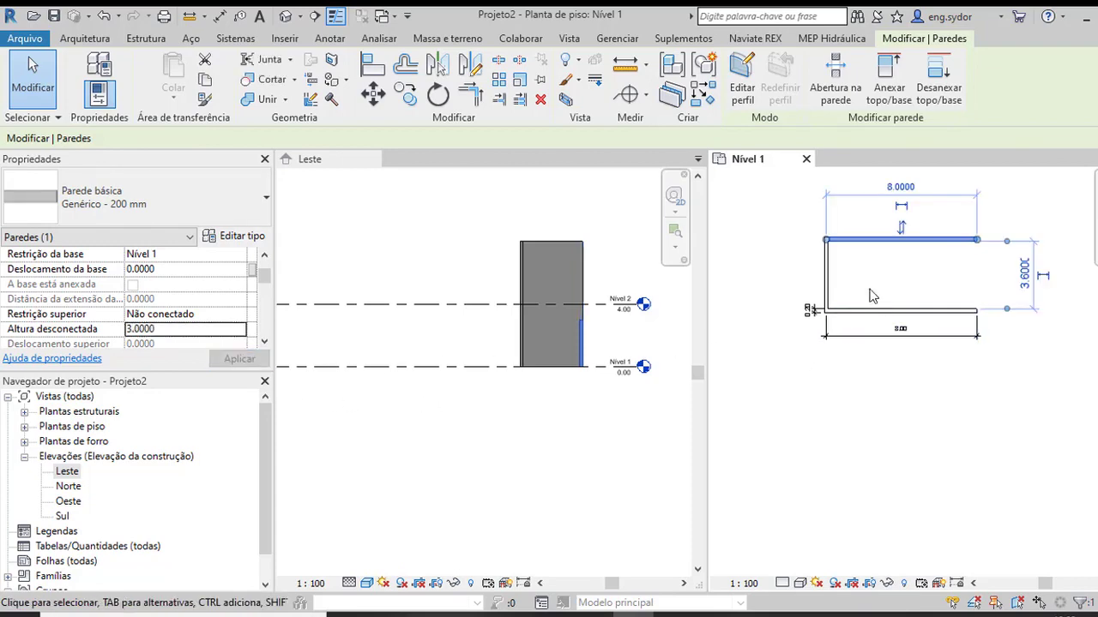
- Select all three connected walls with Tab and apply an unconnected height of 3
left_click_drag(858, 322, 840, 274)
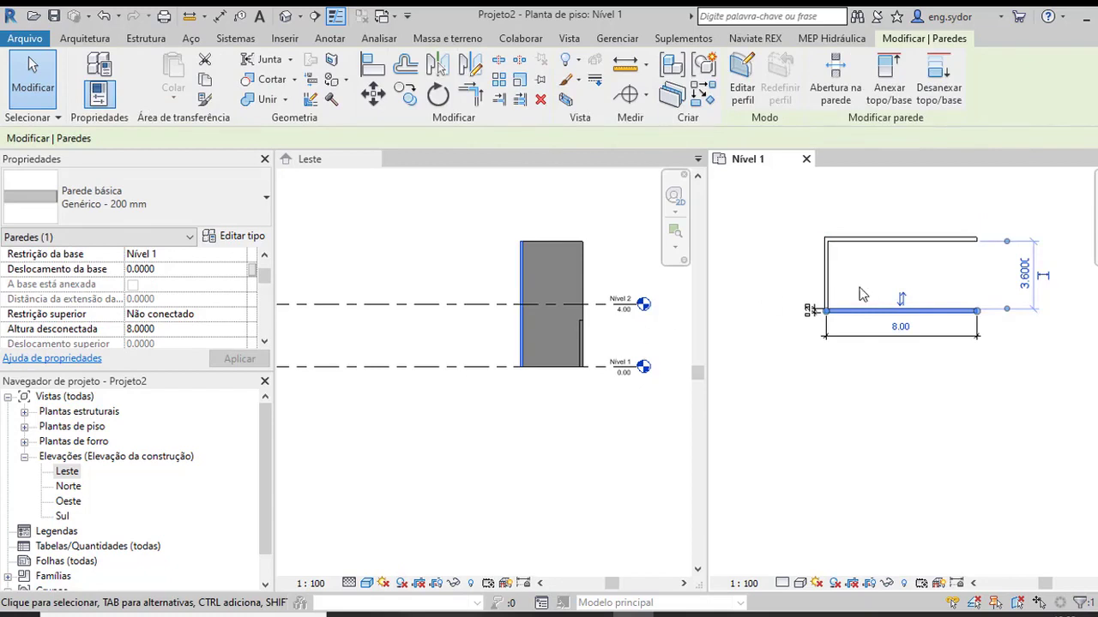
key("Tab")
left_click(860, 243)
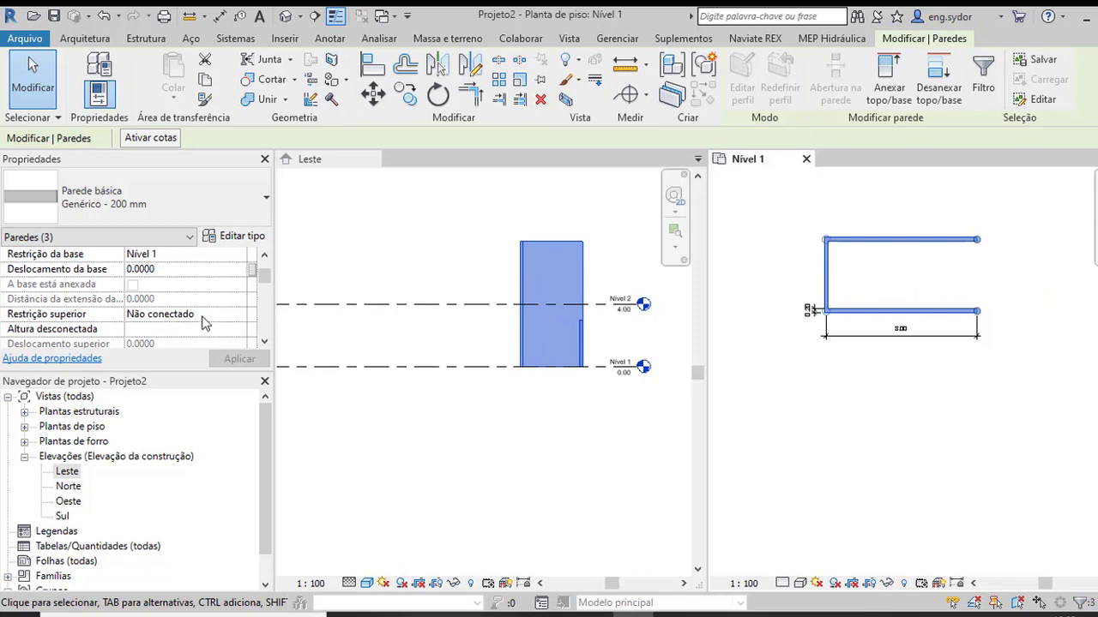
scroll(186, 337, "down", 2)
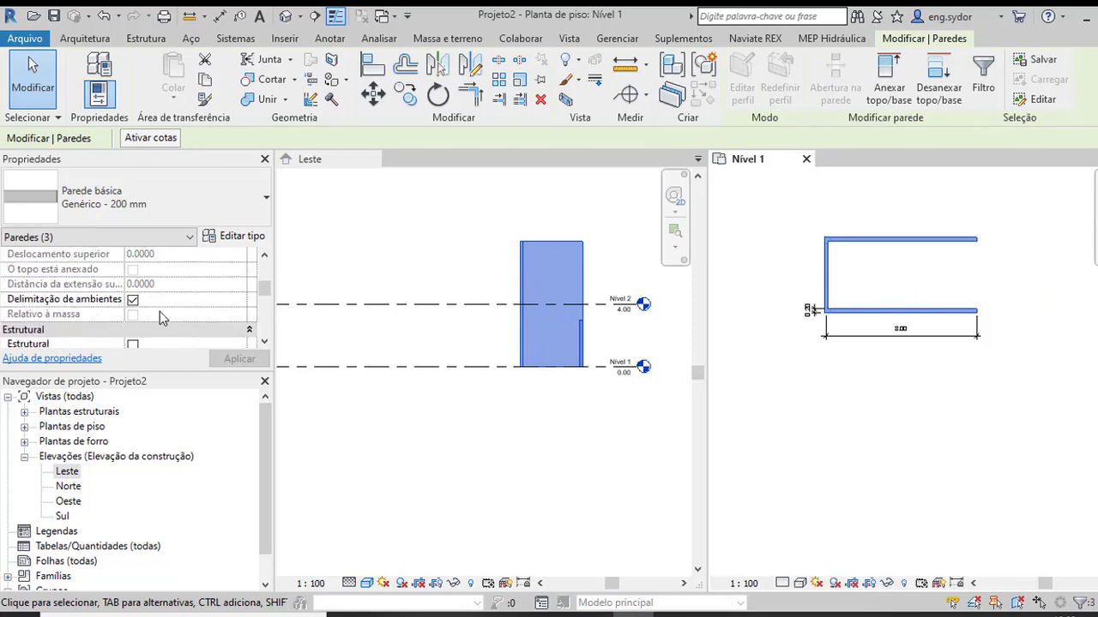
scroll(160, 314, "up", 1)
left_click(148, 288)
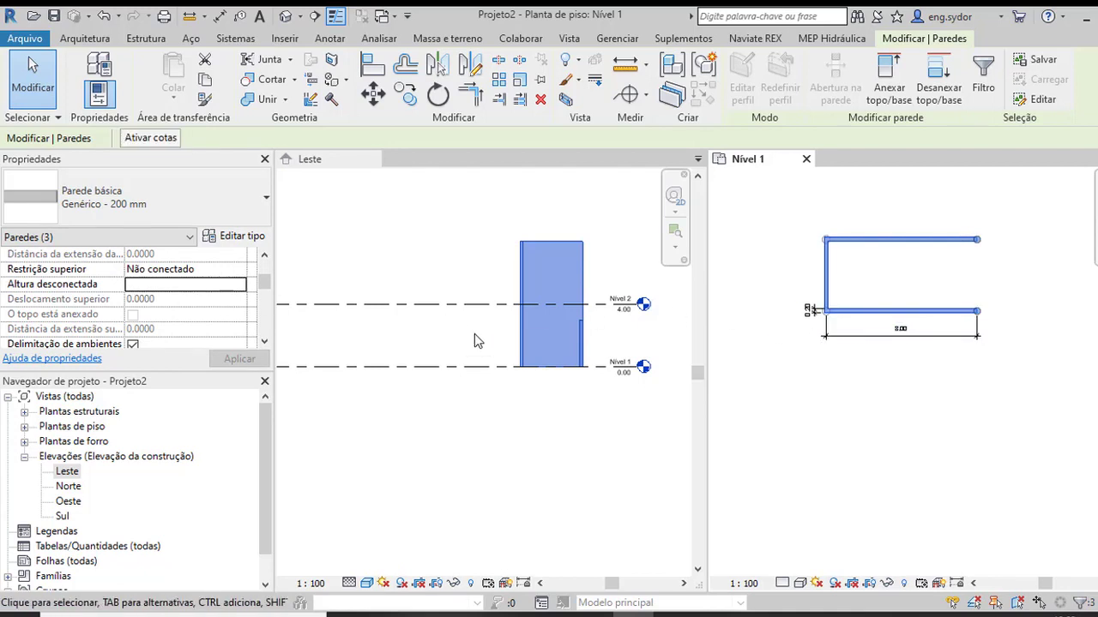
key("3")
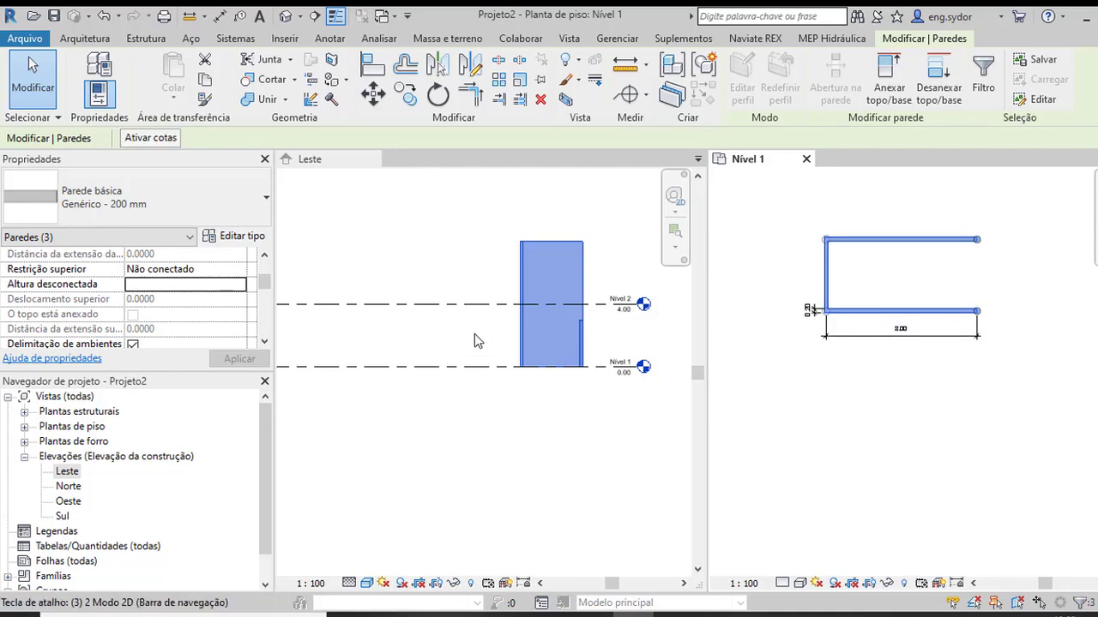
left_click(185, 284)
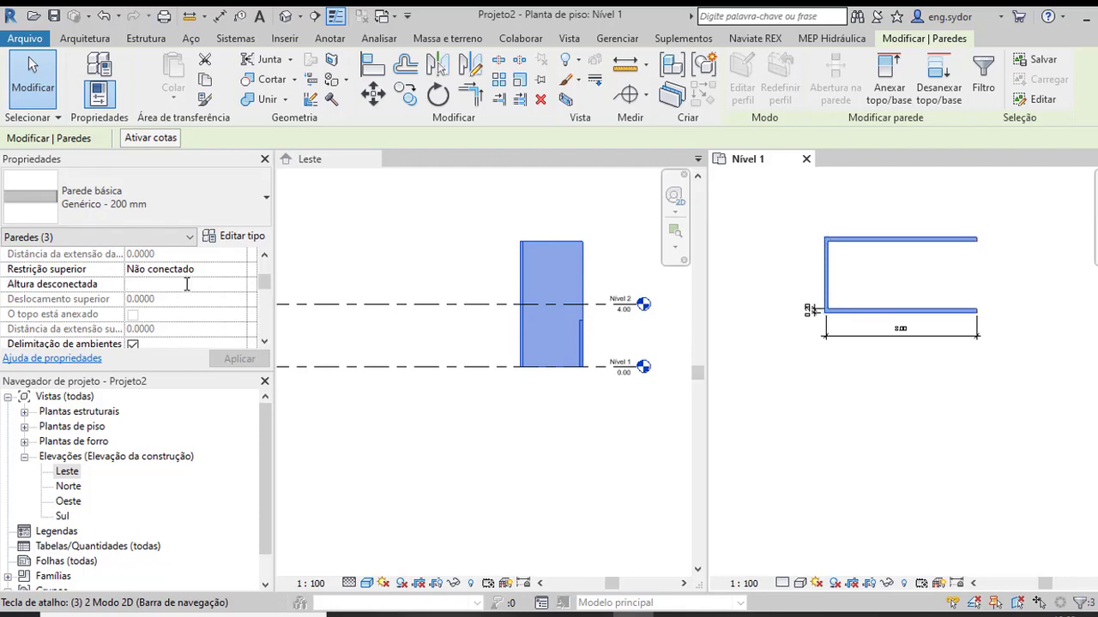
type("3")
left_click(230, 360)
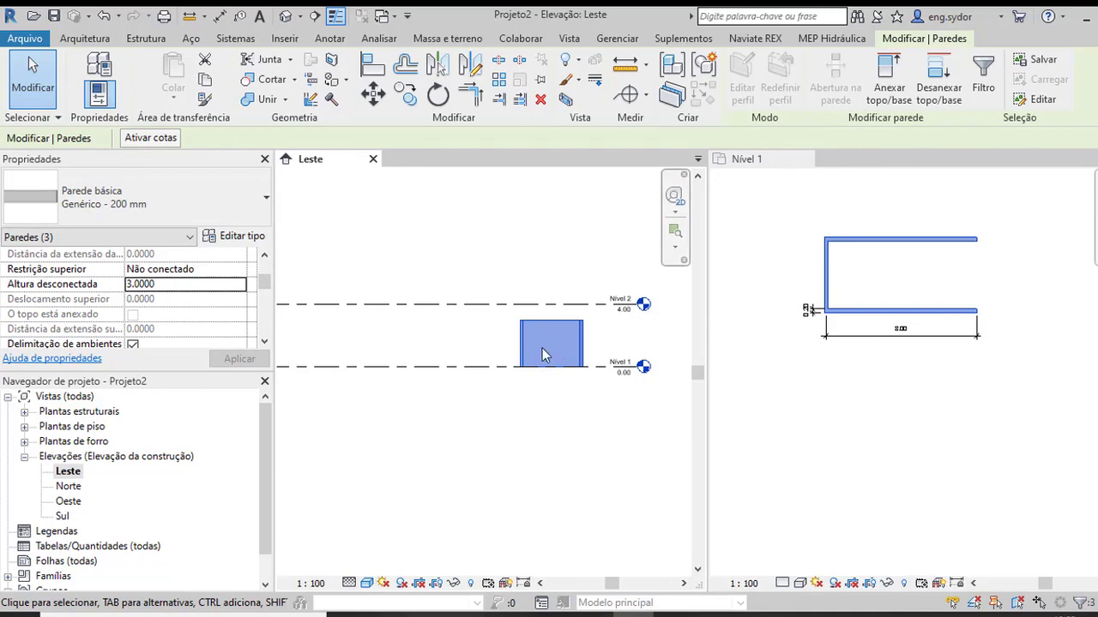
- Add an aligned dimension of the wall's 3 m height to the left of the wall in Leste
left_click(220, 17)
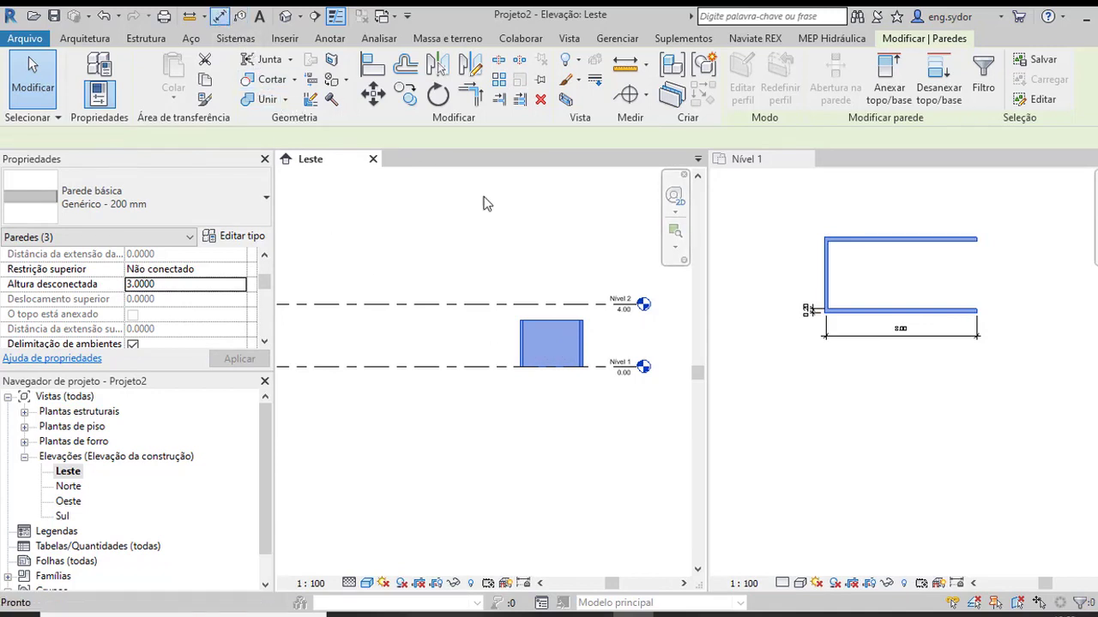
left_click(551, 321)
left_click(550, 367)
left_click(493, 344)
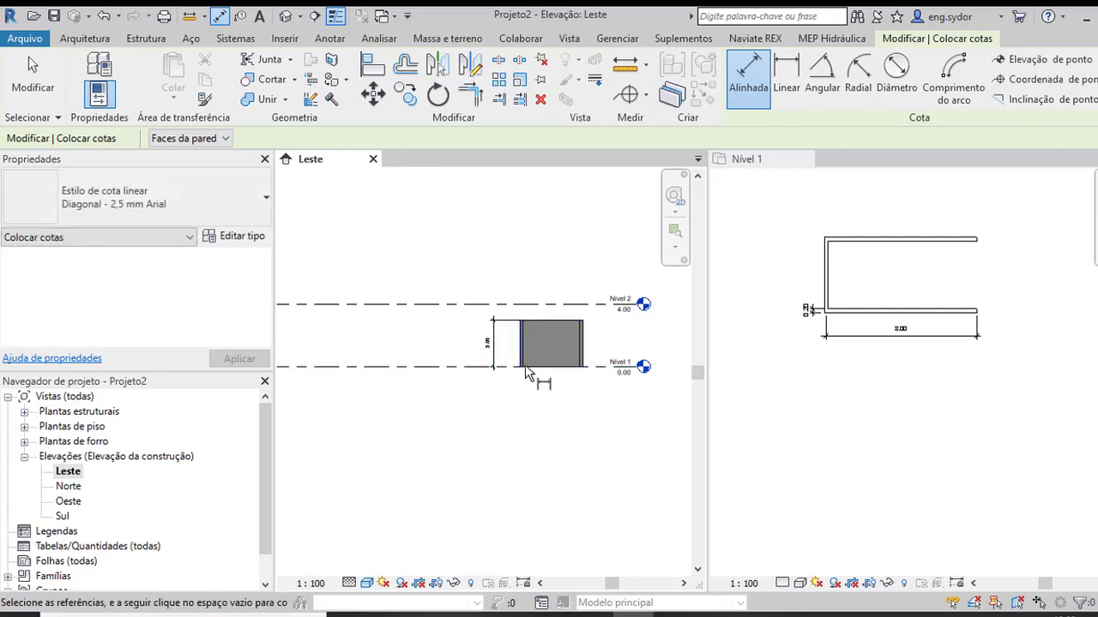
key("Escape")
key("Escape")
scroll(553, 317, "down", 1)
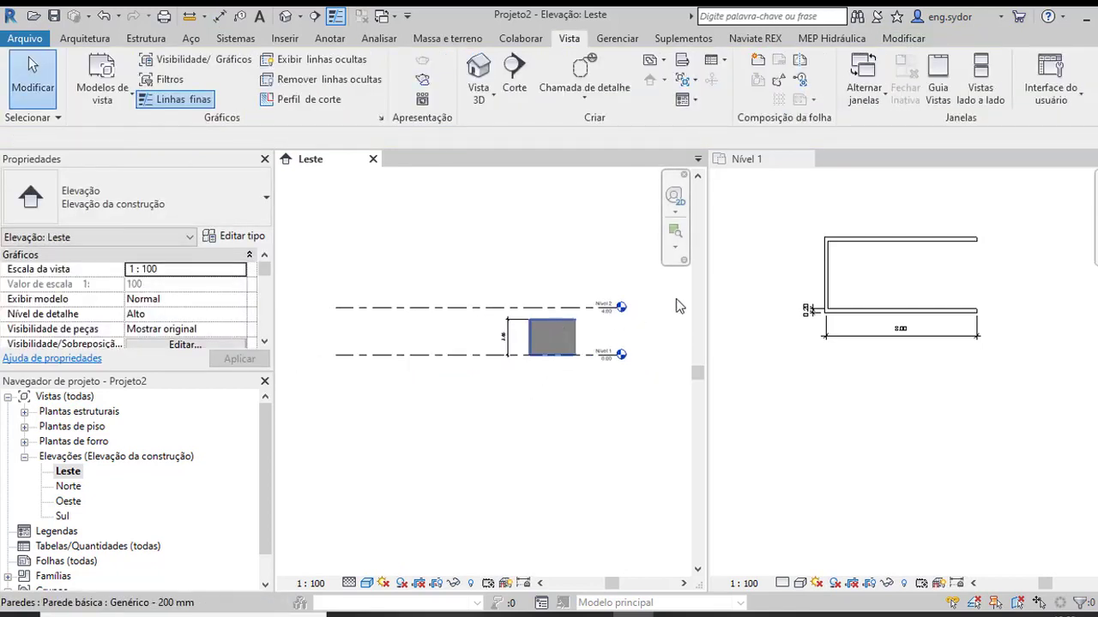
scroll(875, 318, "up", 1)
- Window-select all the walls and dimensions in the Nível 1 plan
left_click(854, 311)
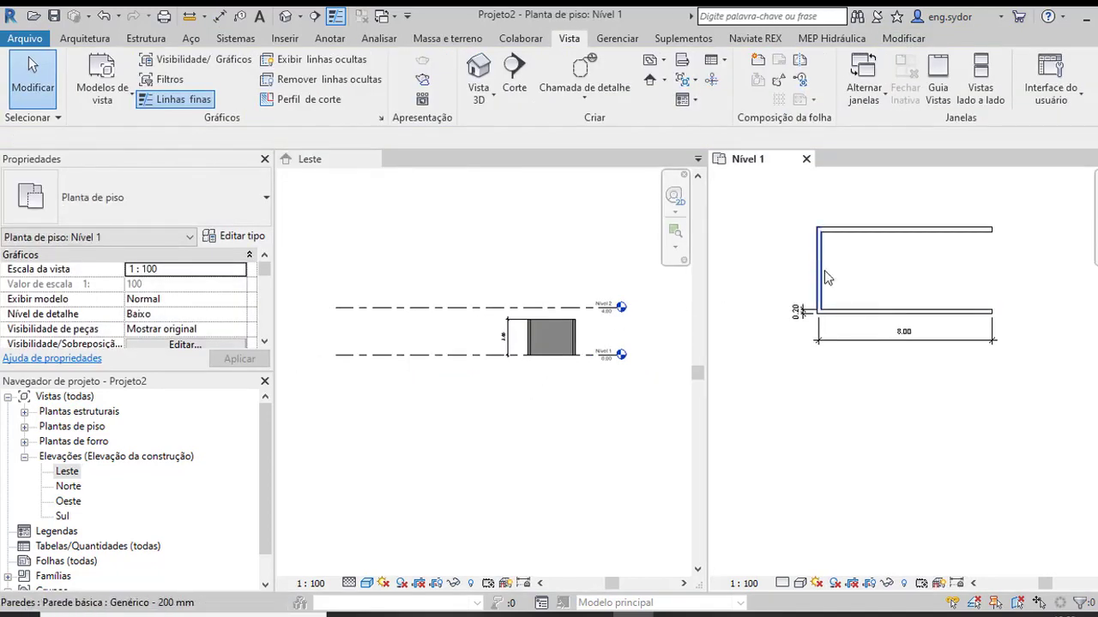
left_click_drag(862, 339, 789, 216)
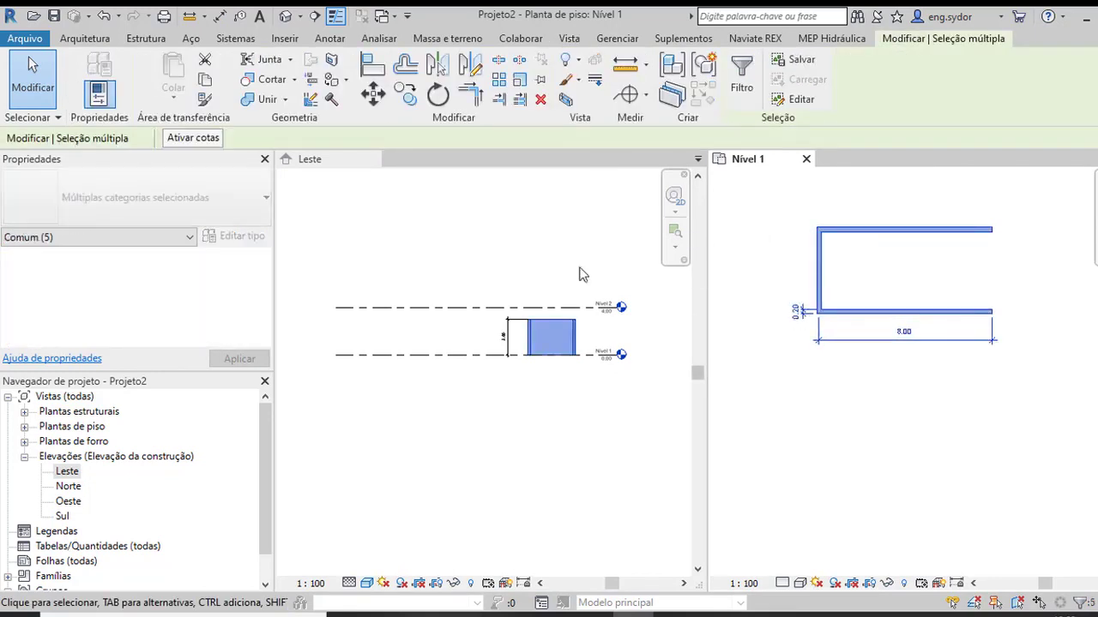
left_click(541, 248)
left_click(938, 331)
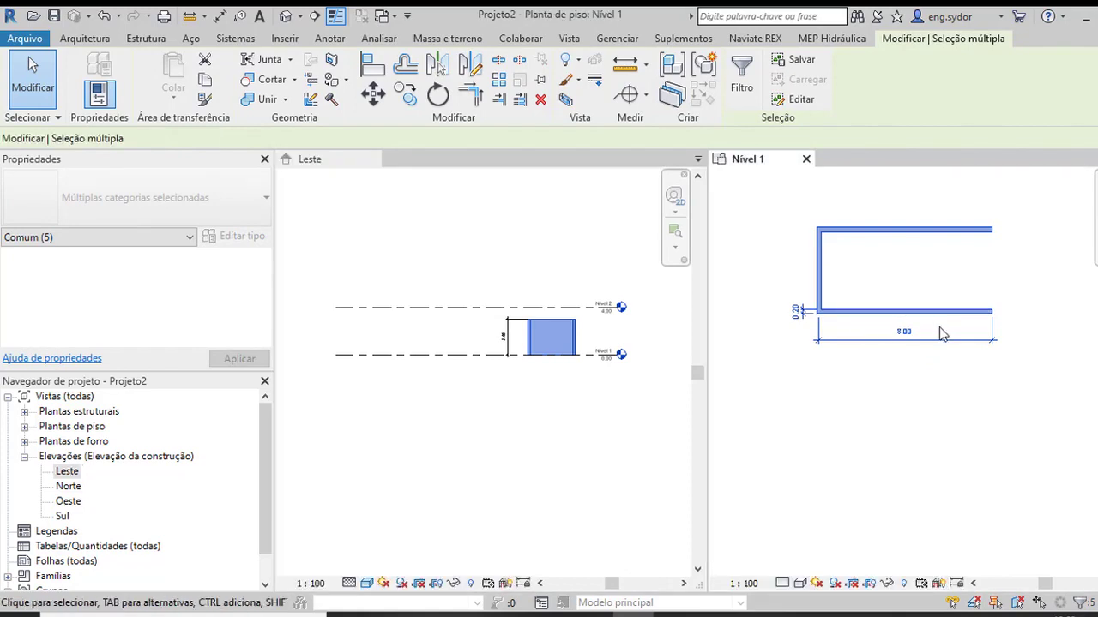
scroll(985, 314, "up", 2)
left_click(994, 328)
scroll(993, 329, "up", 2)
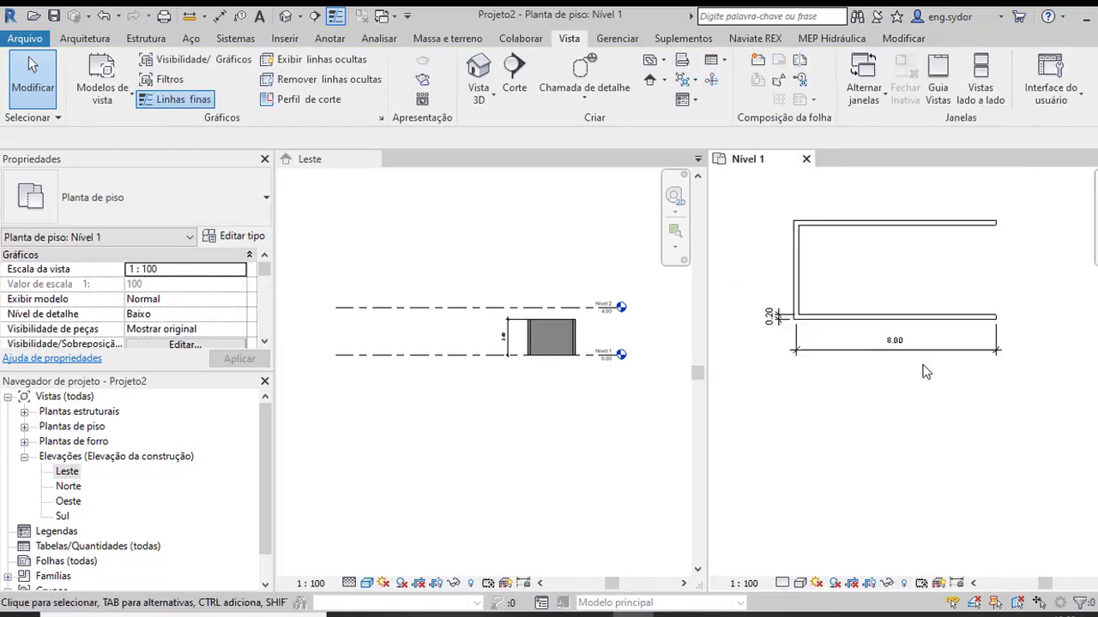
left_click(950, 322)
scroll(949, 321, "down", 3)
key("Escape")
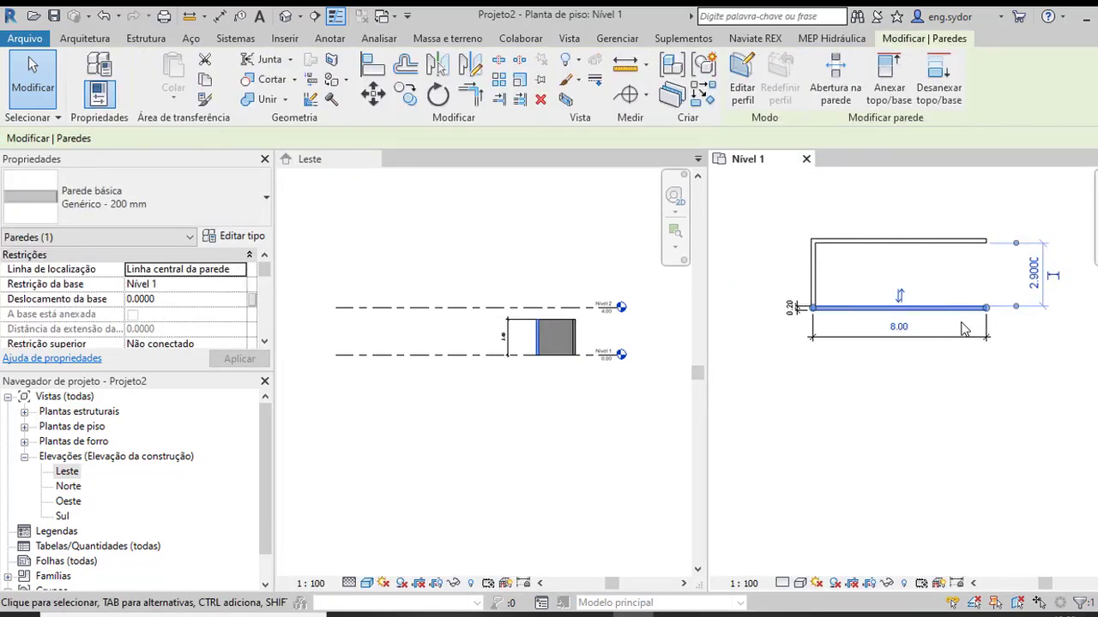
scroll(811, 309, "down", 1)
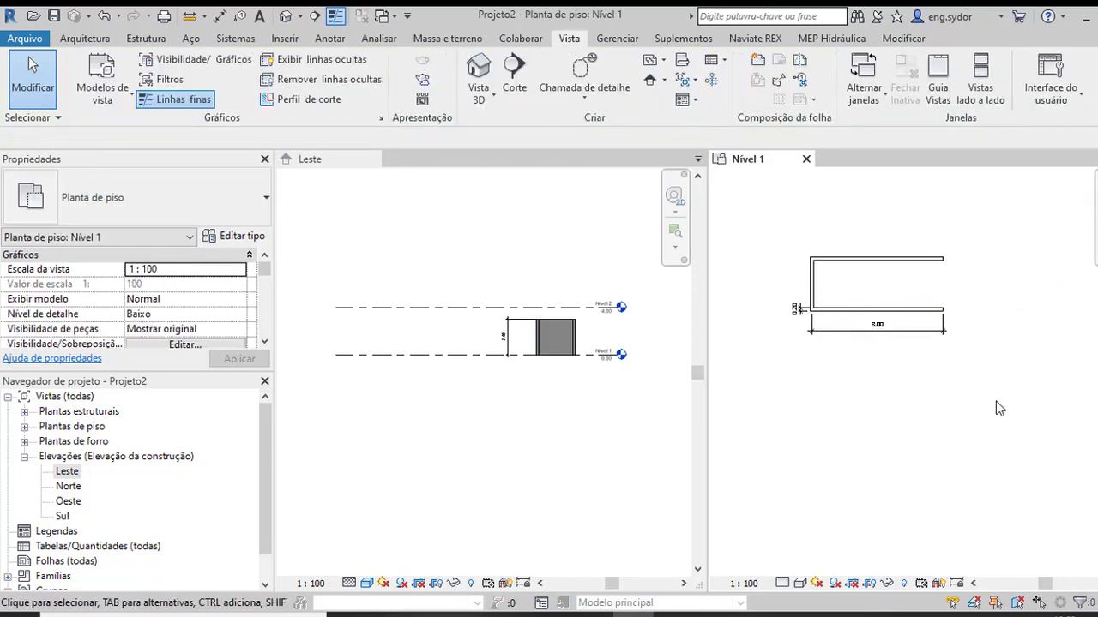
left_click_drag(997, 399, 799, 233)
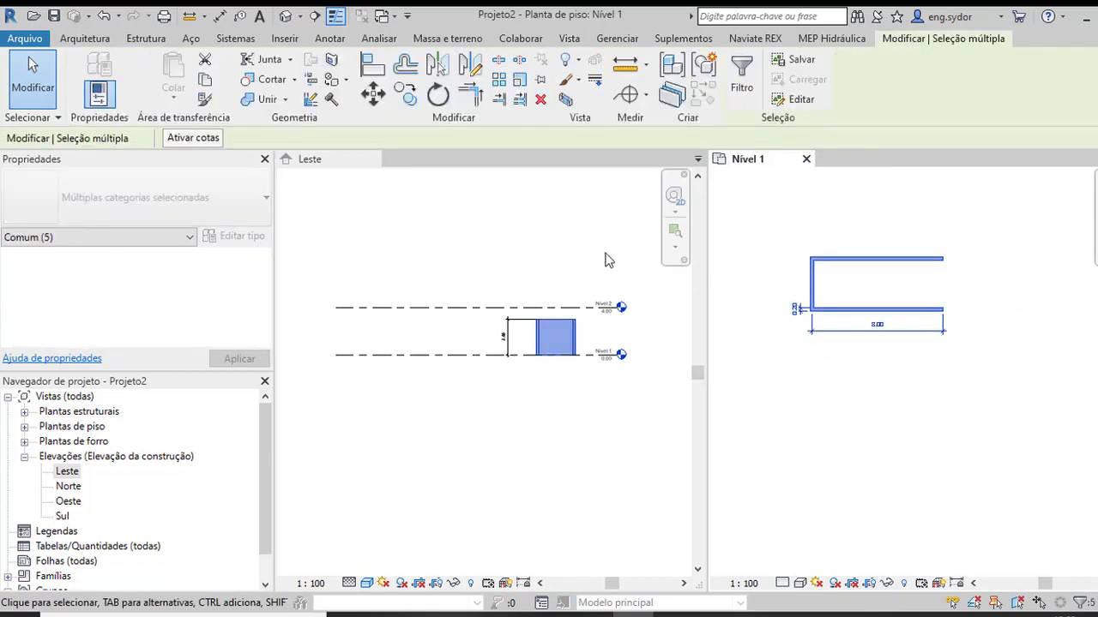
- Filter the selection to keep only the walls, excluding dimensions (Cotas)
left_click(741, 73)
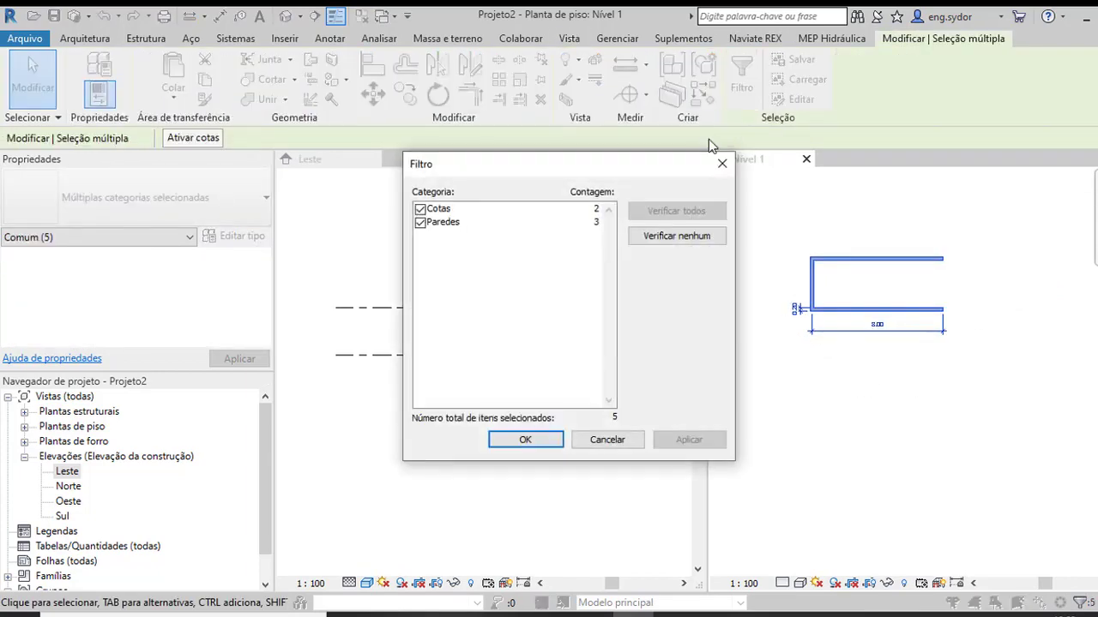
left_click(421, 209)
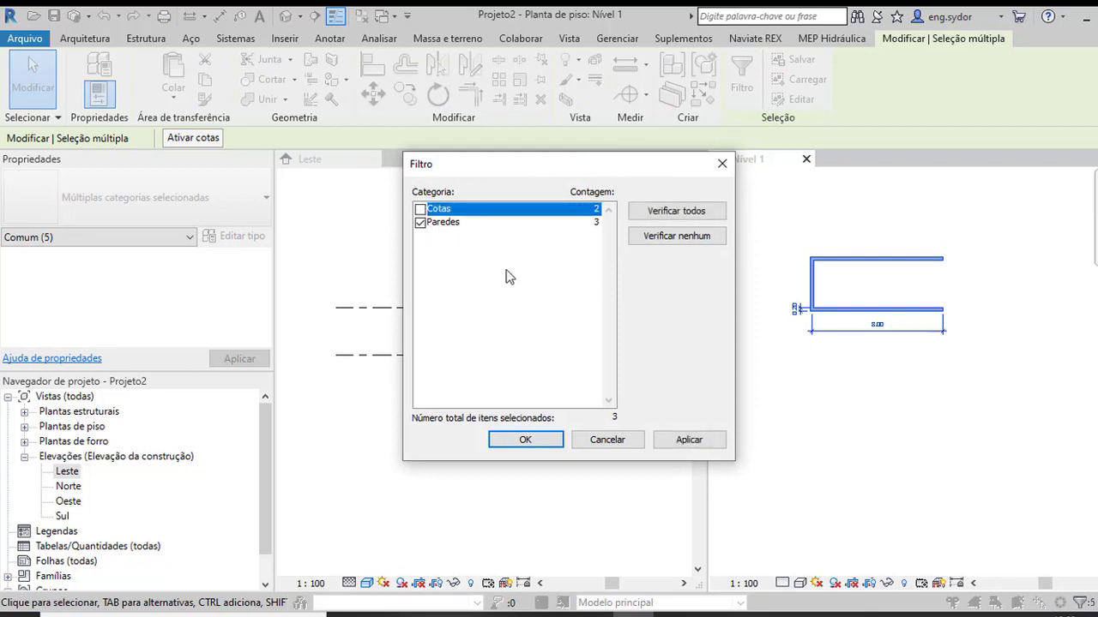
left_click(689, 444)
left_click(519, 439)
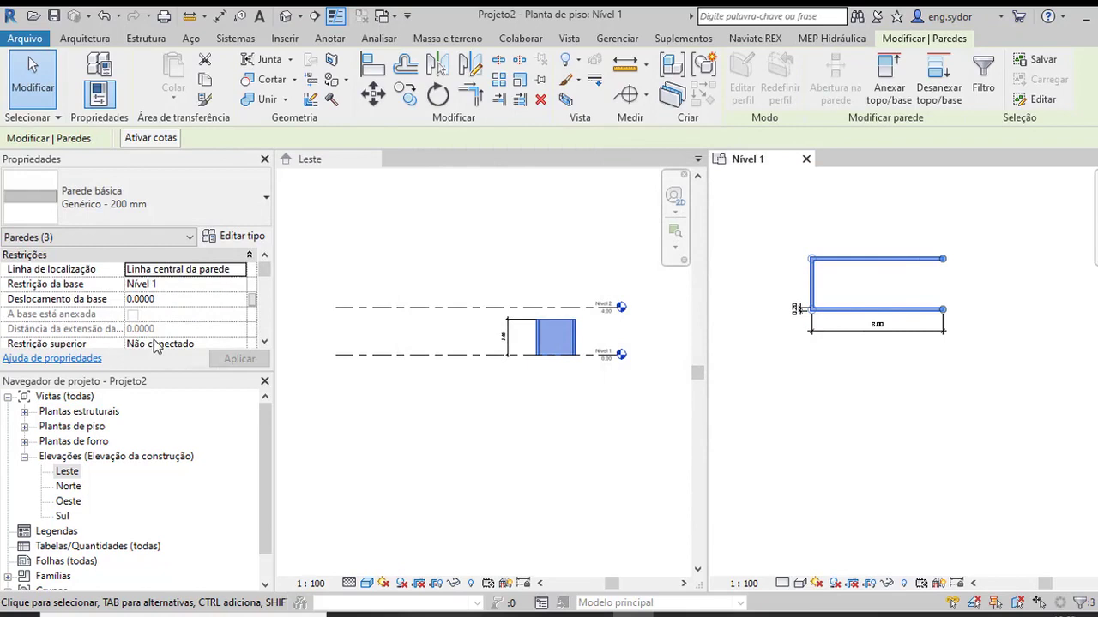
scroll(156, 346, "down", 1)
- Set the walls' top constraint to Acima para o nível: Nível 2 and apply it
left_click(187, 313)
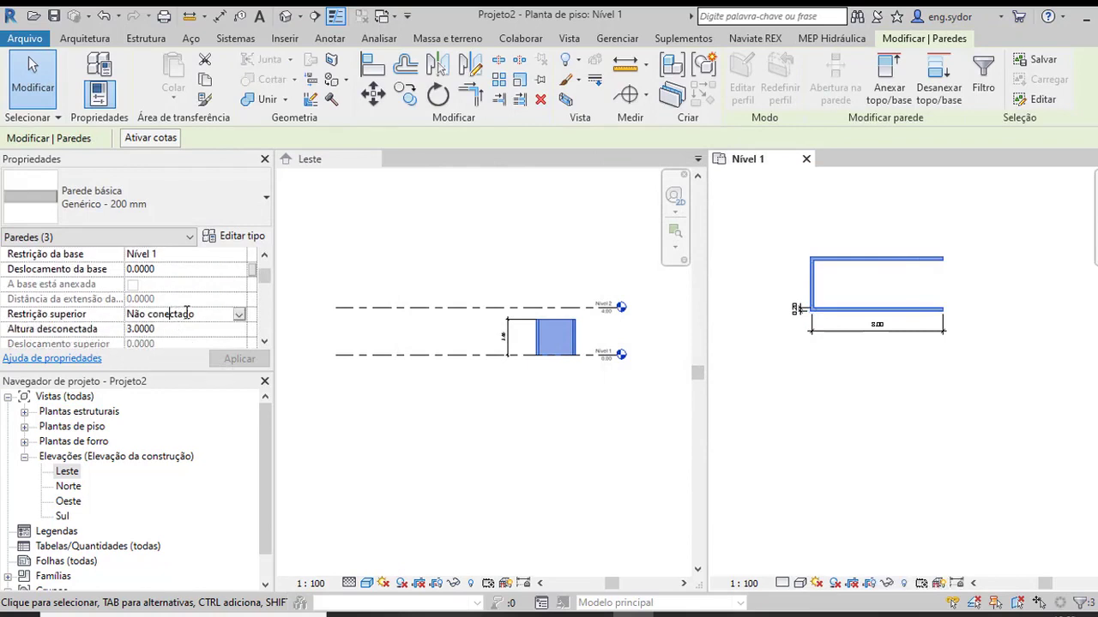
left_click(239, 316)
left_click(201, 355)
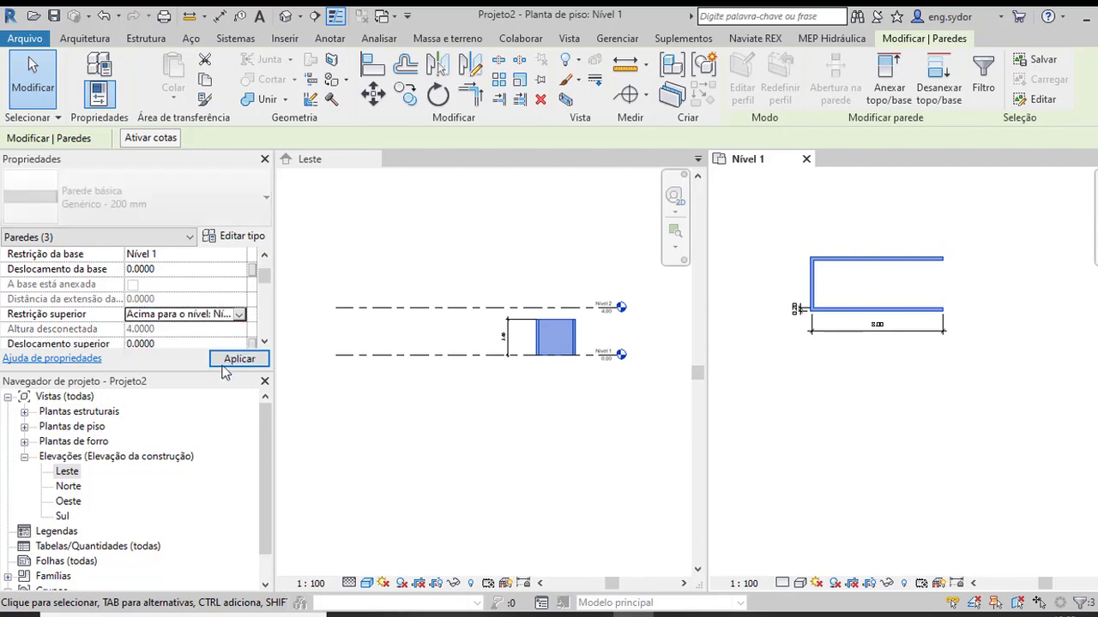
left_click(239, 359)
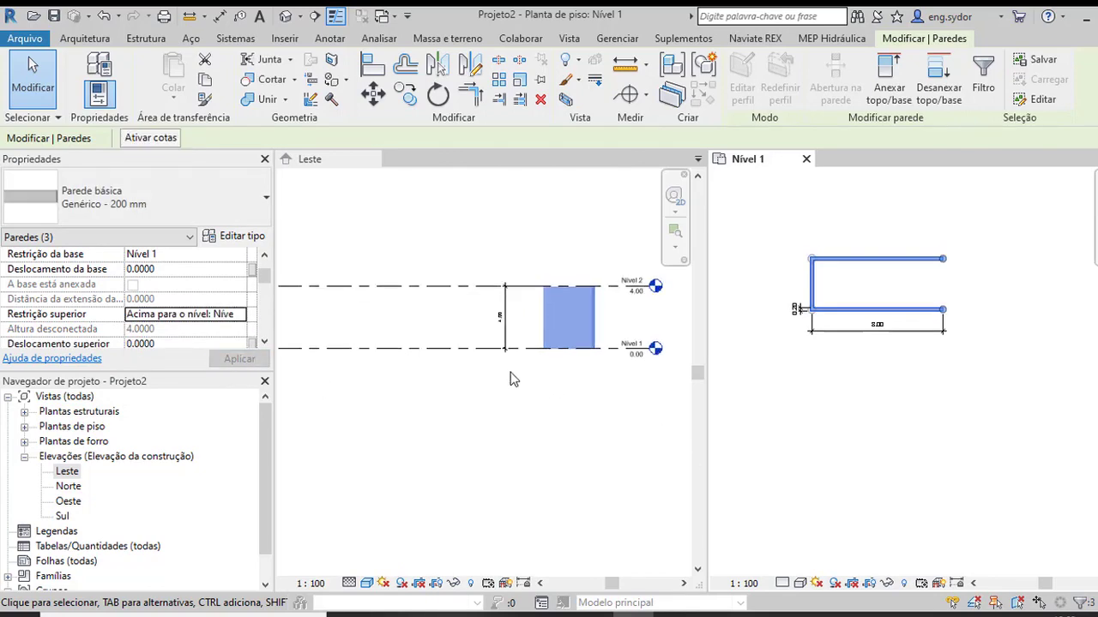
left_click(510, 311)
scroll(482, 310, "up", 3)
scroll(480, 310, "down", 2)
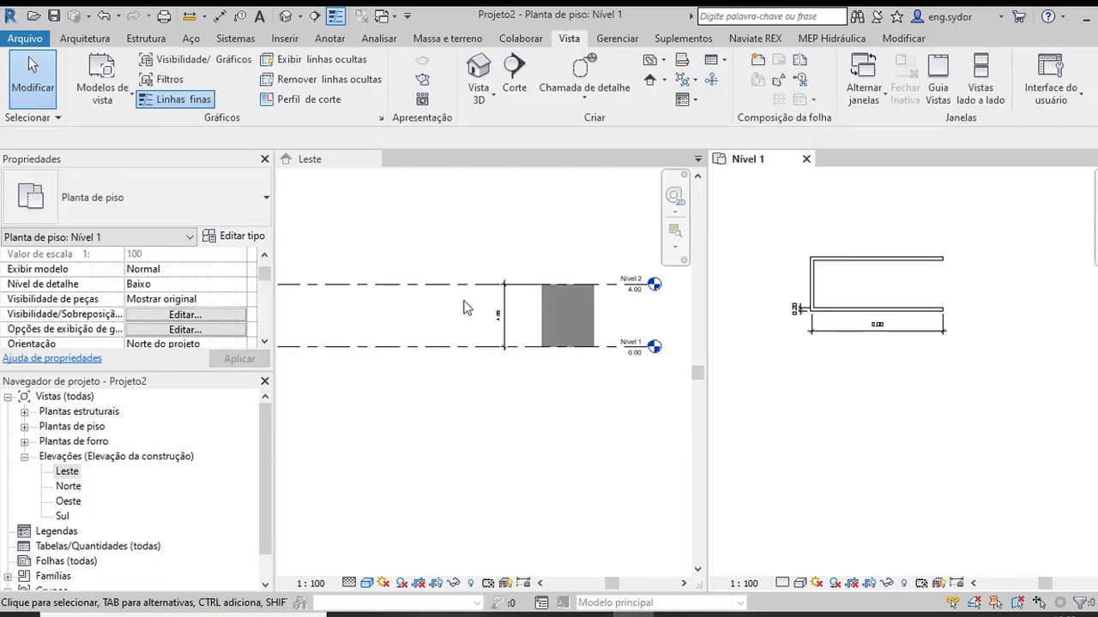
left_click(448, 289)
scroll(445, 331, "down", 1)
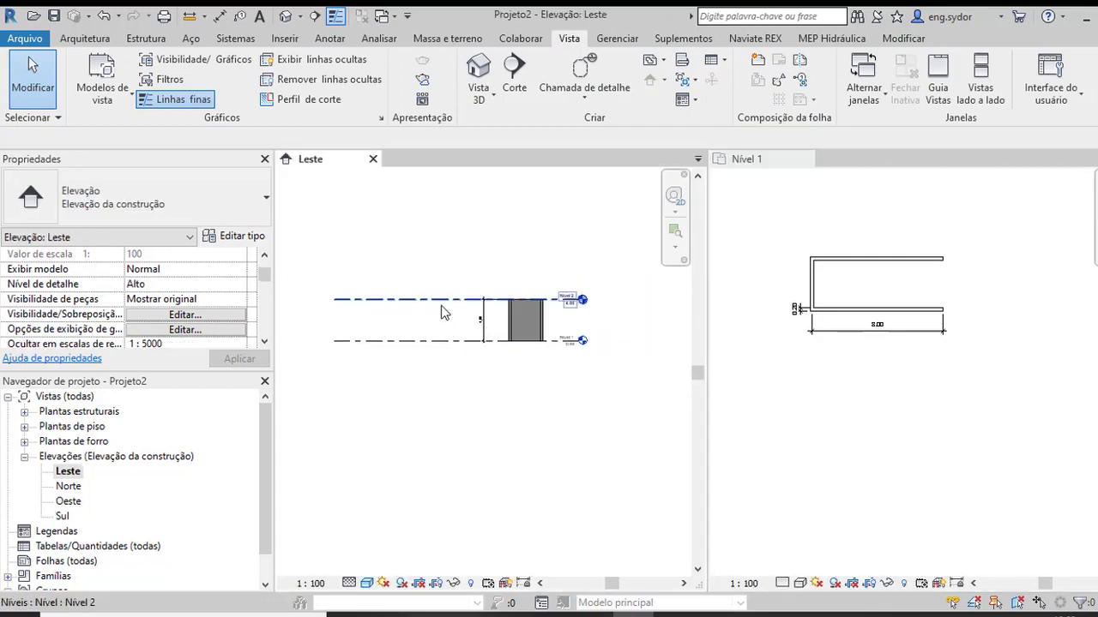
left_click(443, 299)
mouse_move(442, 299)
left_mouse_down()
mouse_move(443, 269)
mouse_move(447, 324)
left_mouse_up()
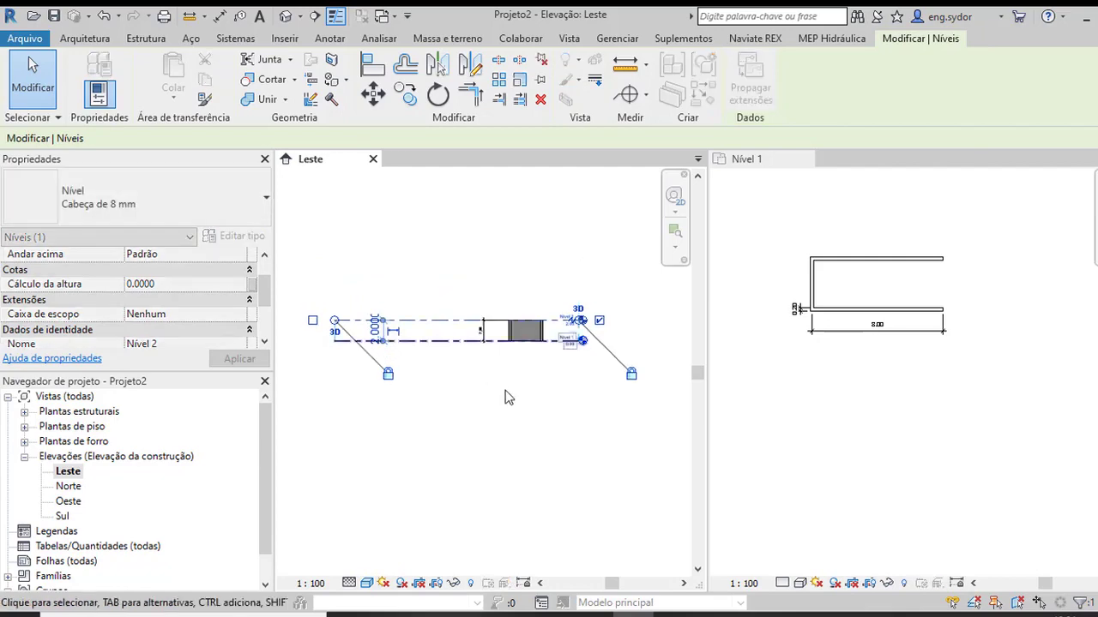
left_click(509, 394)
scroll(473, 339, "up", 2)
left_click(472, 340)
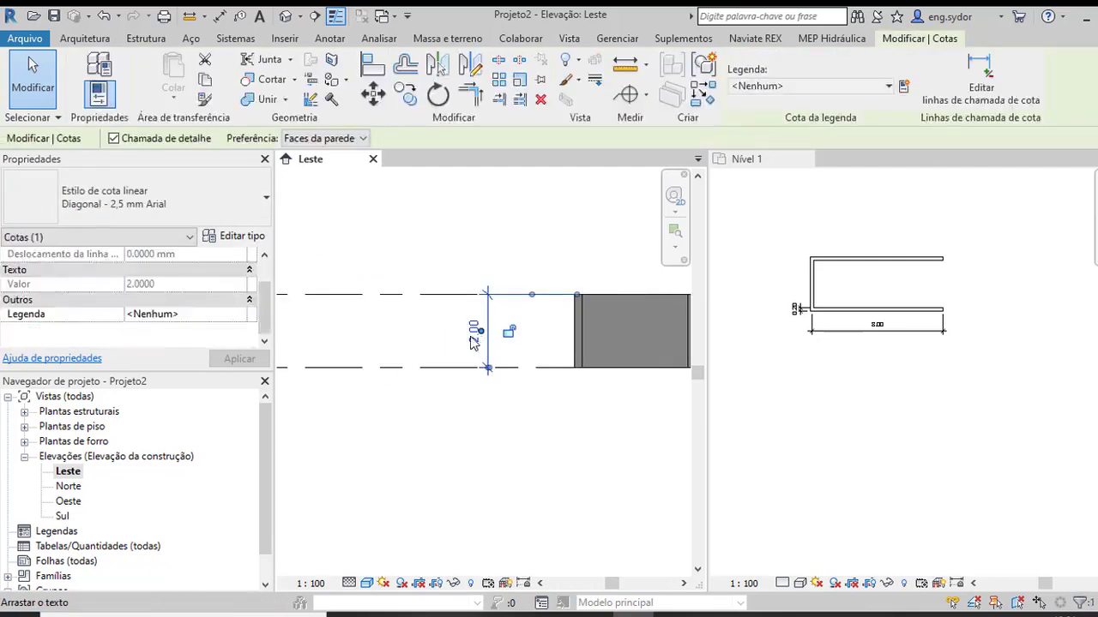
left_click(471, 336)
left_click(619, 490)
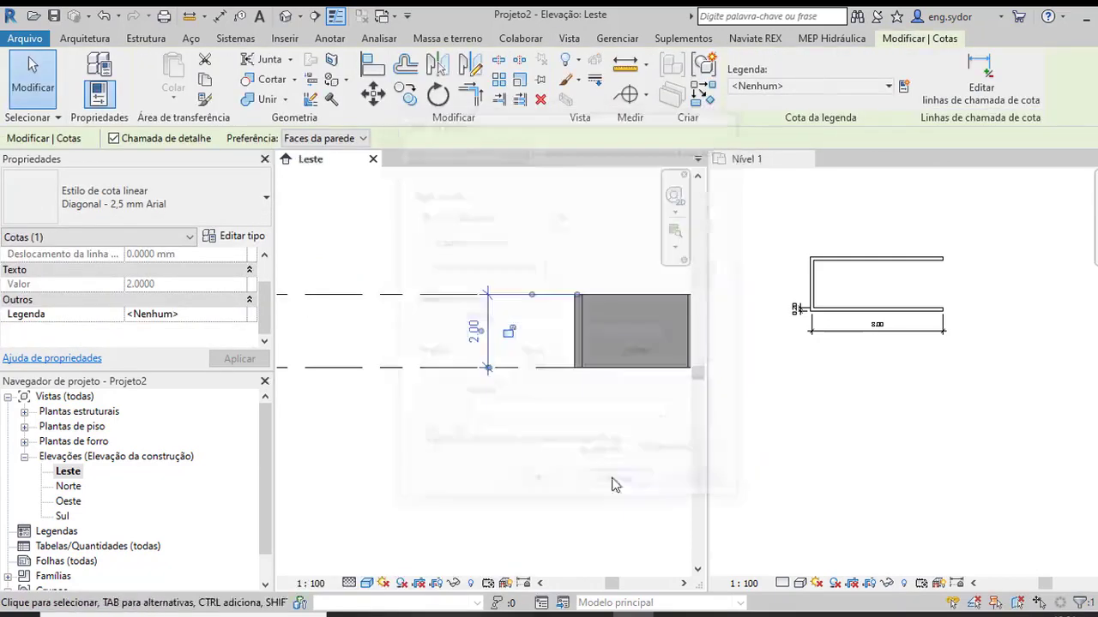
left_click(470, 343)
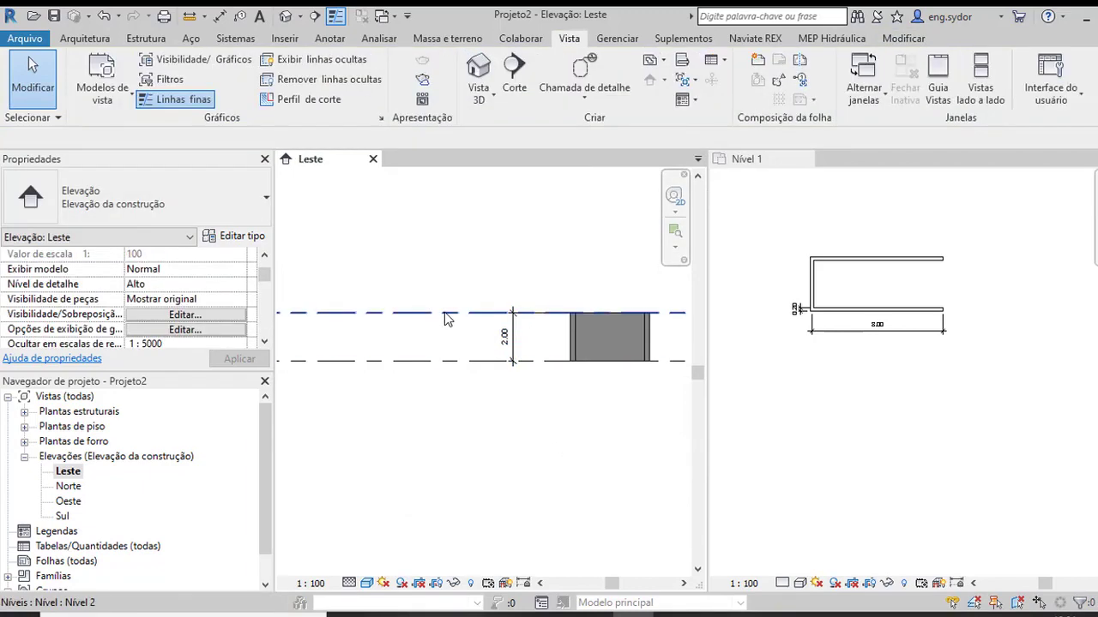
left_click(444, 319)
left_click(504, 335)
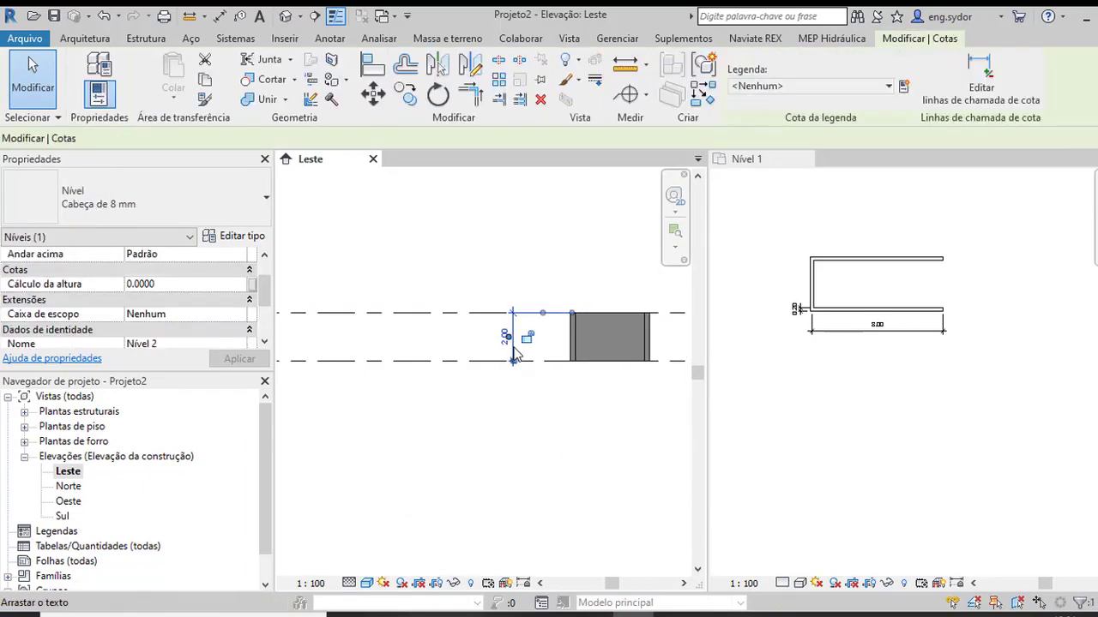
left_click(506, 336)
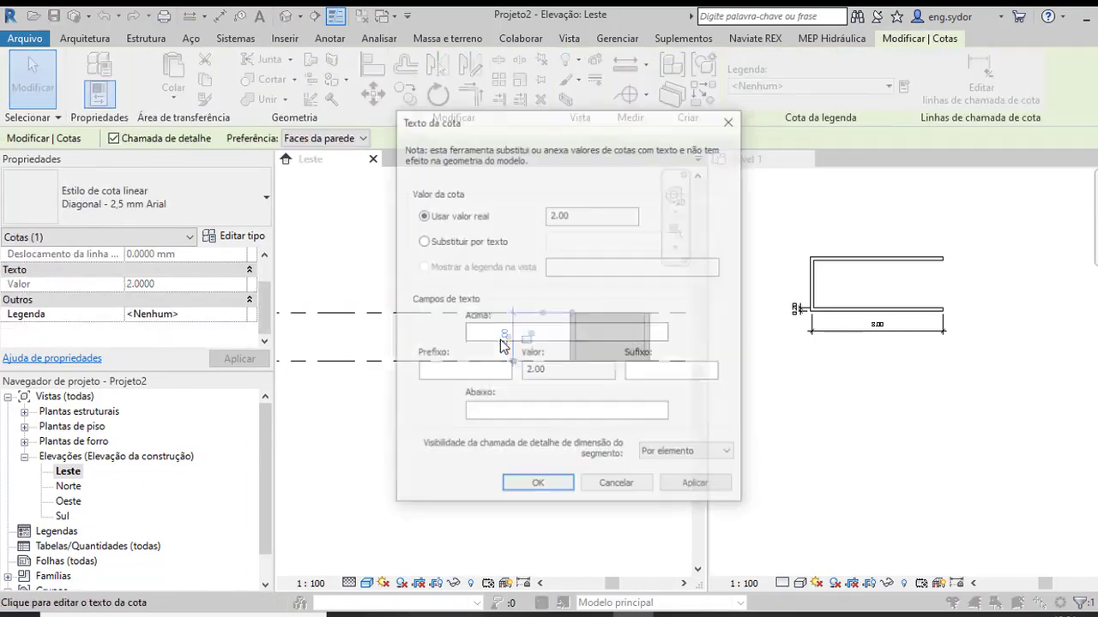
left_click(616, 488)
left_click(558, 249)
scroll(526, 389, "down", 2)
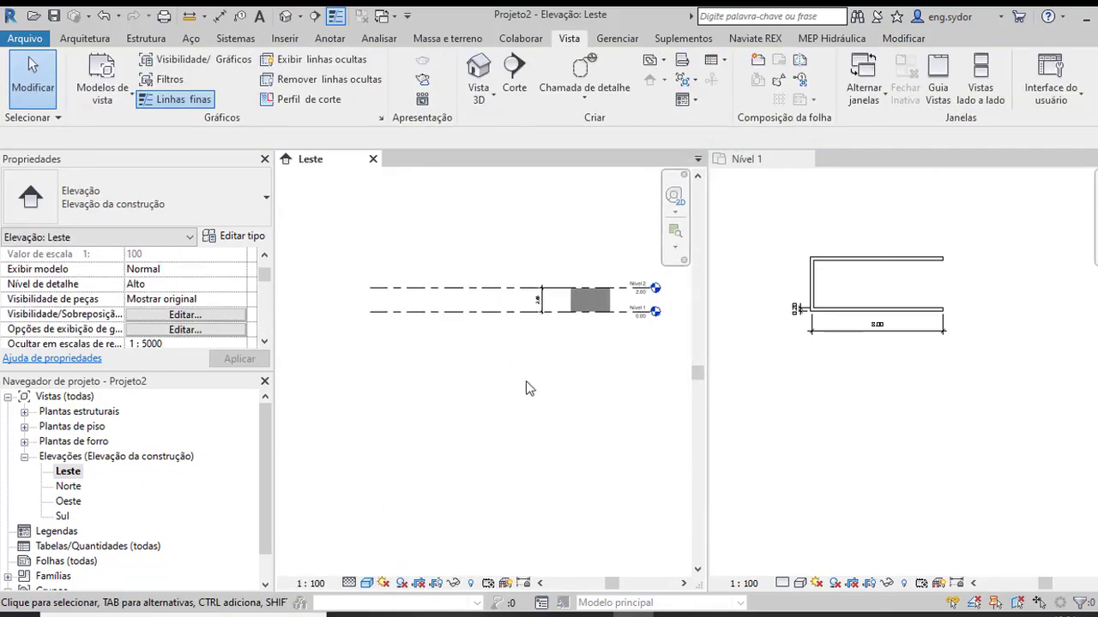
scroll(405, 245, "up", 2)
left_click(412, 318)
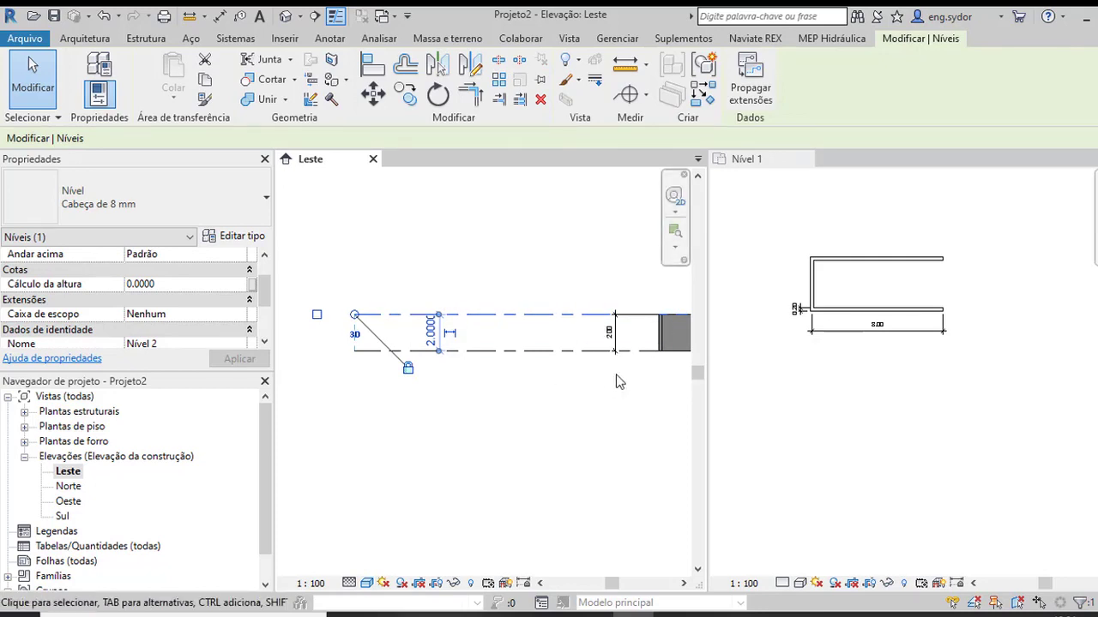
- Raise Nível 2 to 3.50 above Nível 1 using its temporary dimension
scroll(635, 354, "up", 1)
scroll(526, 334, "down", 1)
left_click(478, 421)
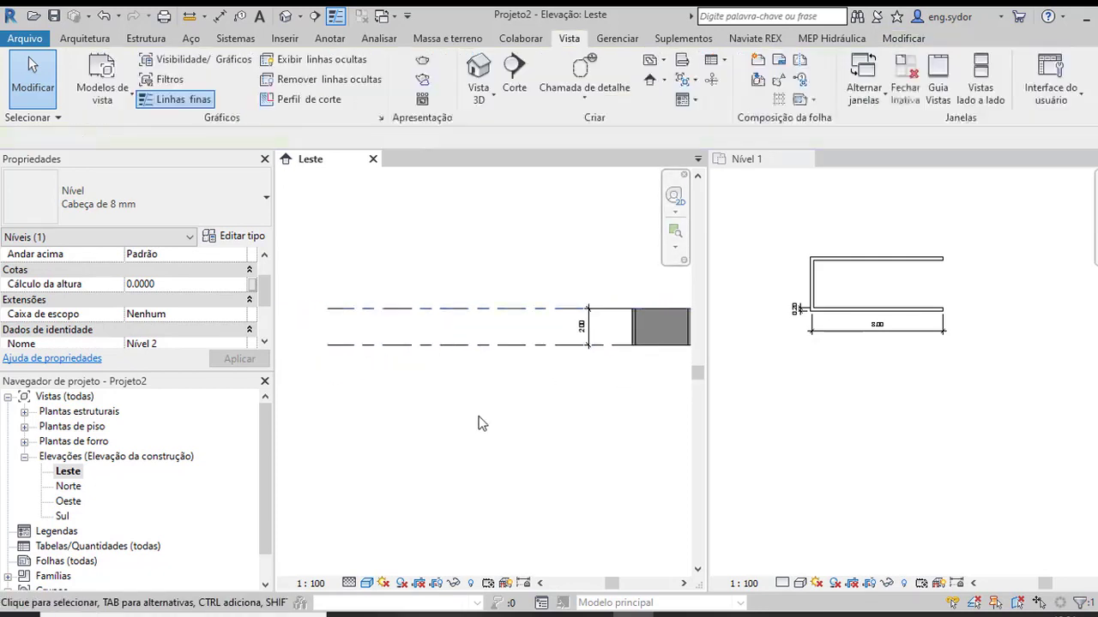
left_click(432, 310)
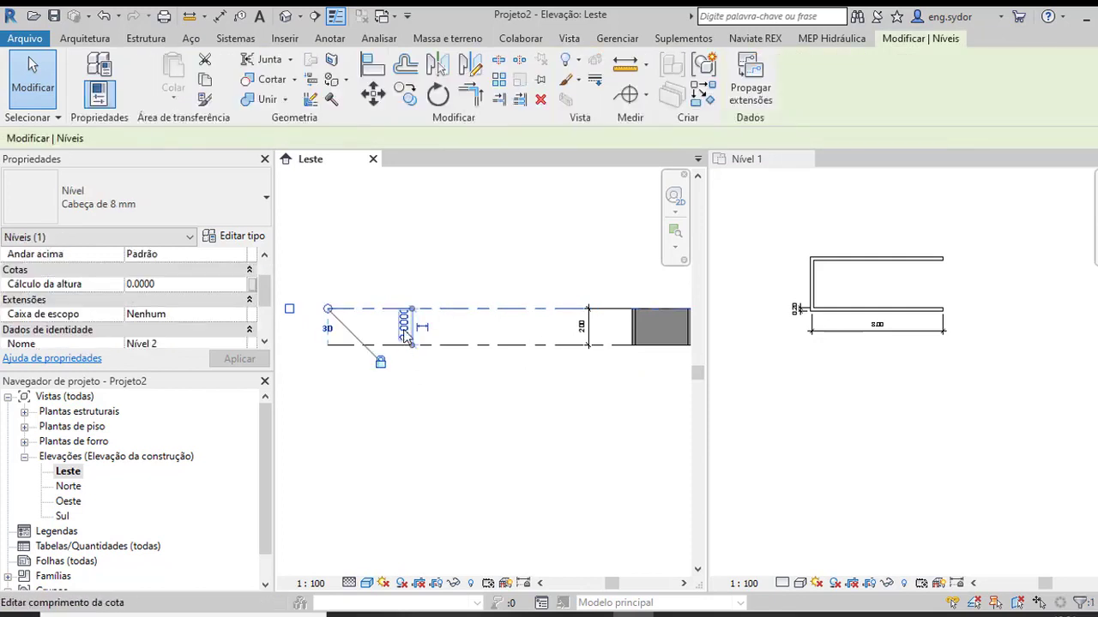
left_click(405, 336)
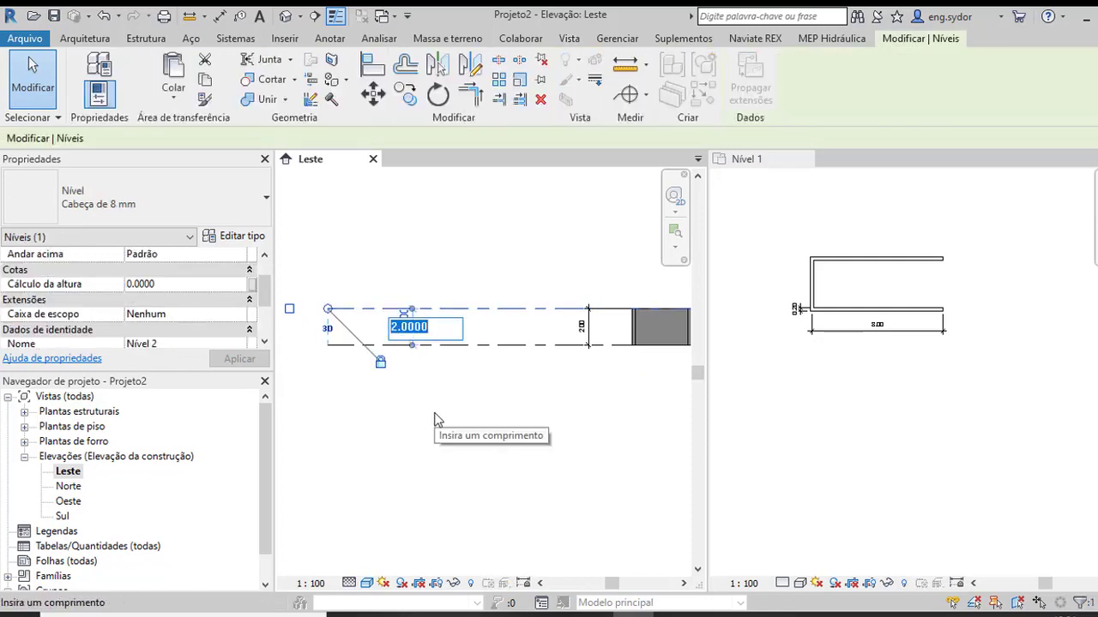
type("3.5")
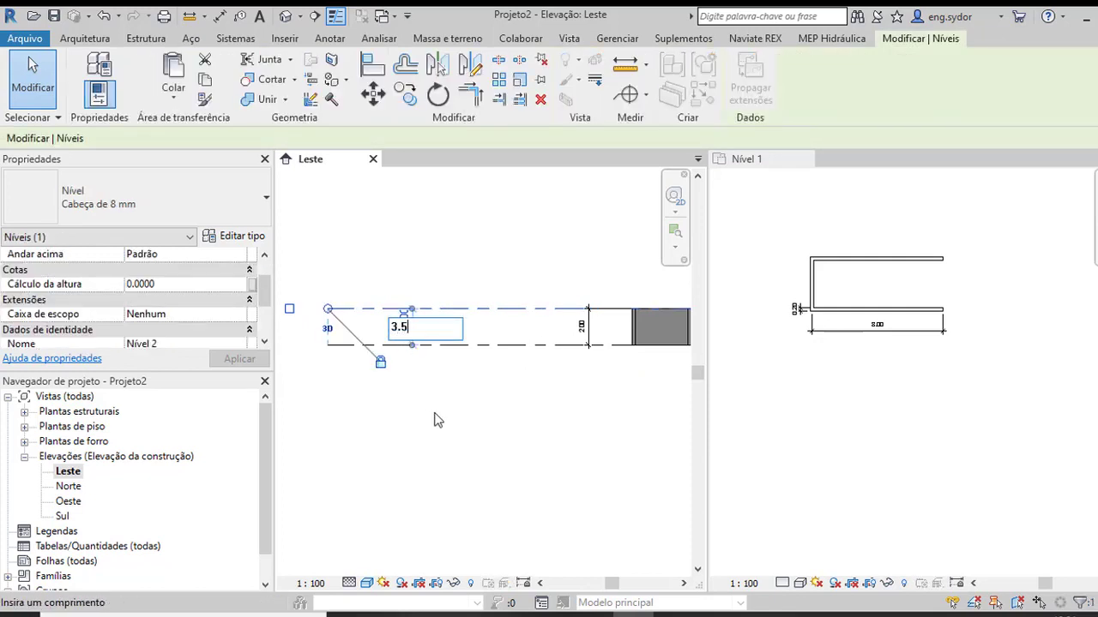
key("Return")
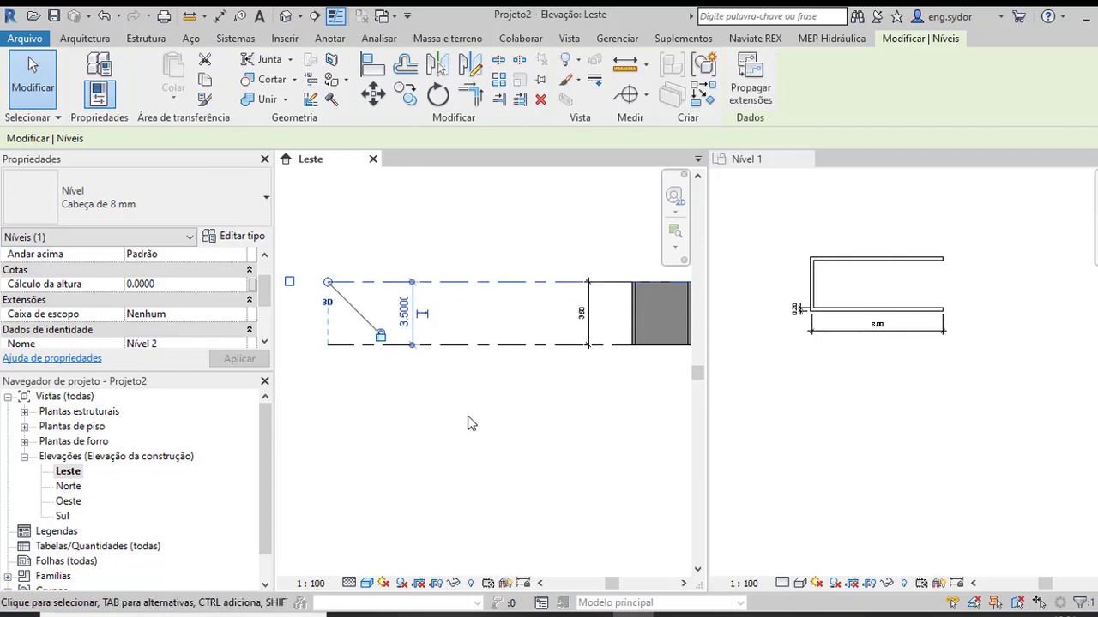
left_click(471, 424)
- Pan the Leste elevation slightly to recentre the walls
scroll(482, 417, "down", 3)
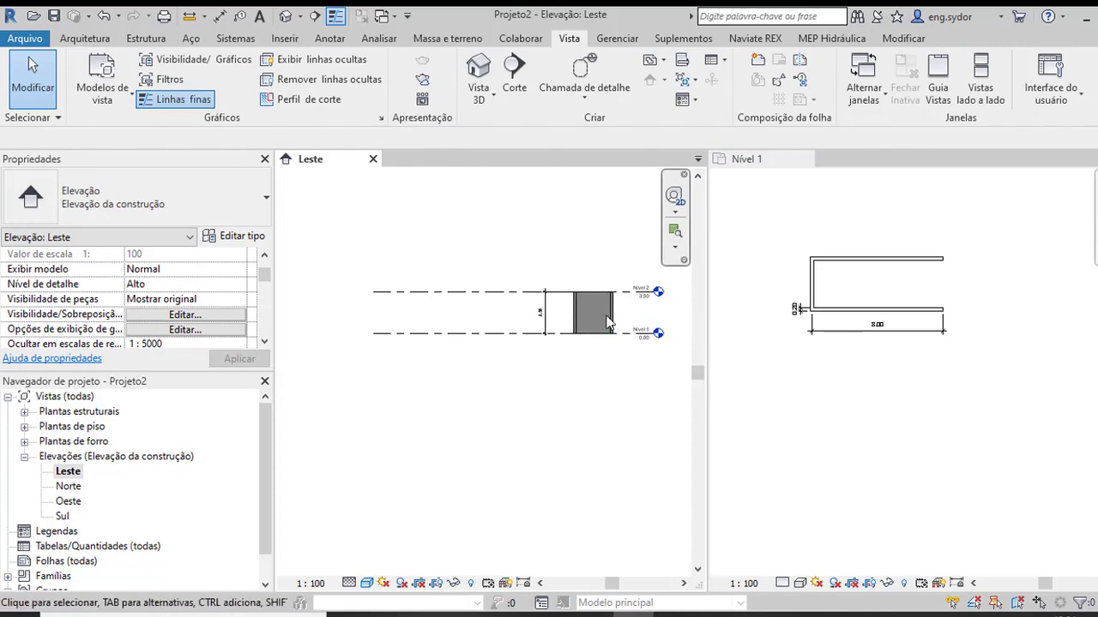
scroll(483, 281, "down", 1)
scroll(570, 287, "up", 2)
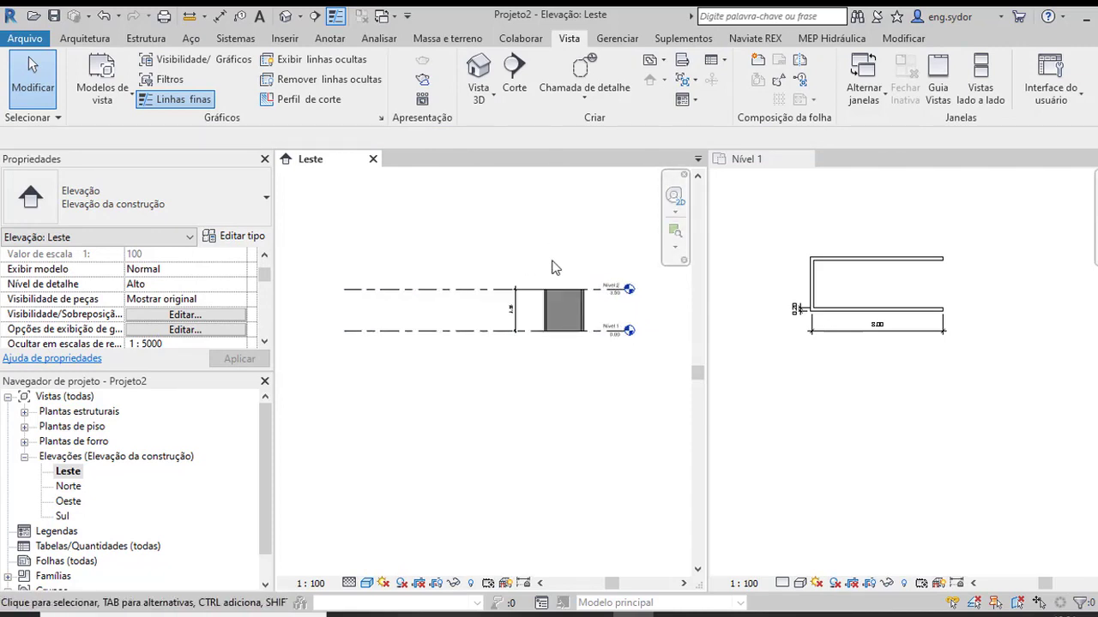
middle_click_drag(628, 289, 607, 288)
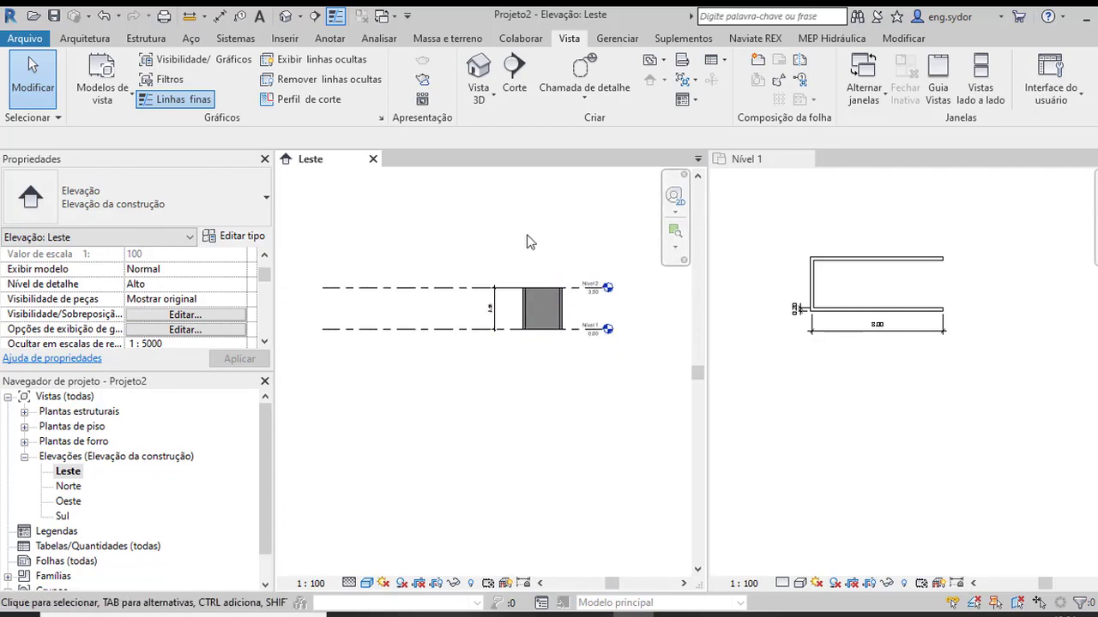
scroll(549, 341, "down", 2)
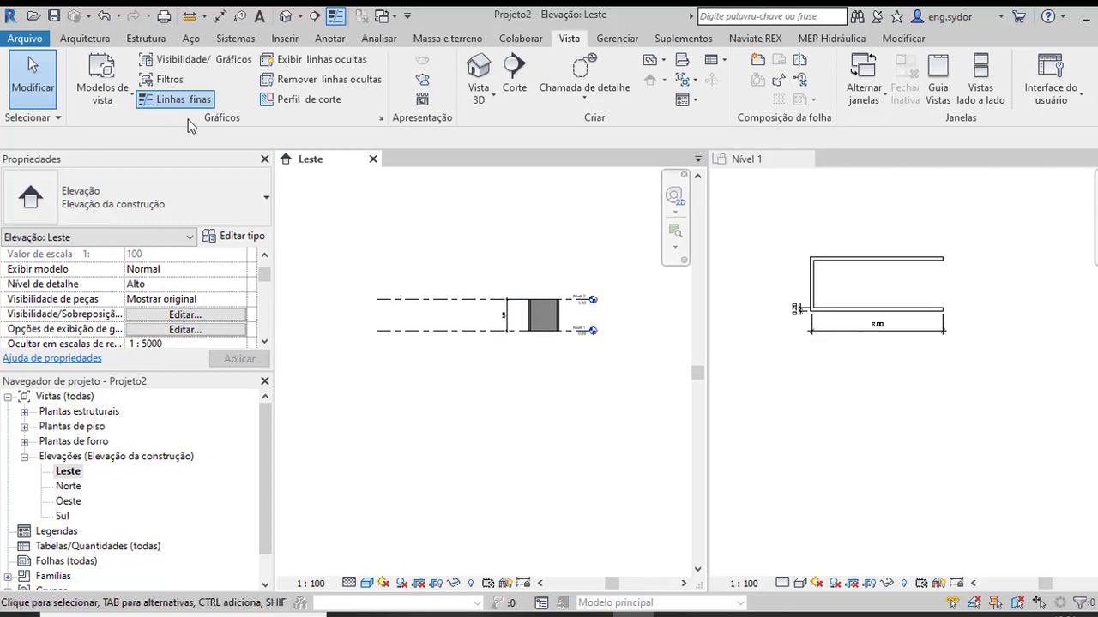
left_click(96, 41)
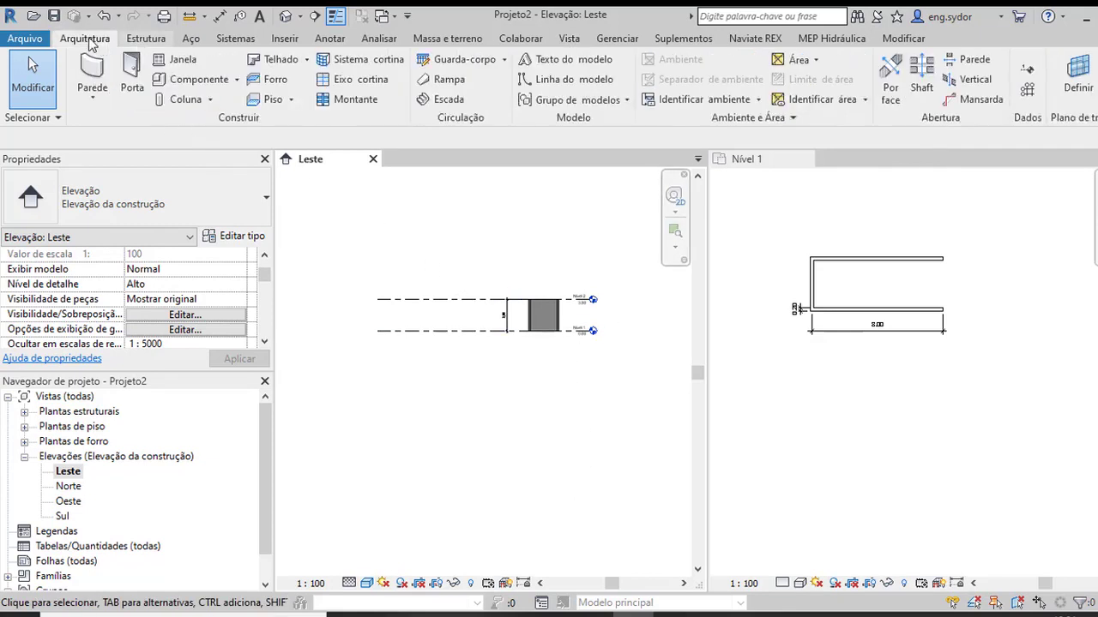
- Draw a new level, Nível 3, at 7.50 in the Leste elevation
left_click(1030, 73)
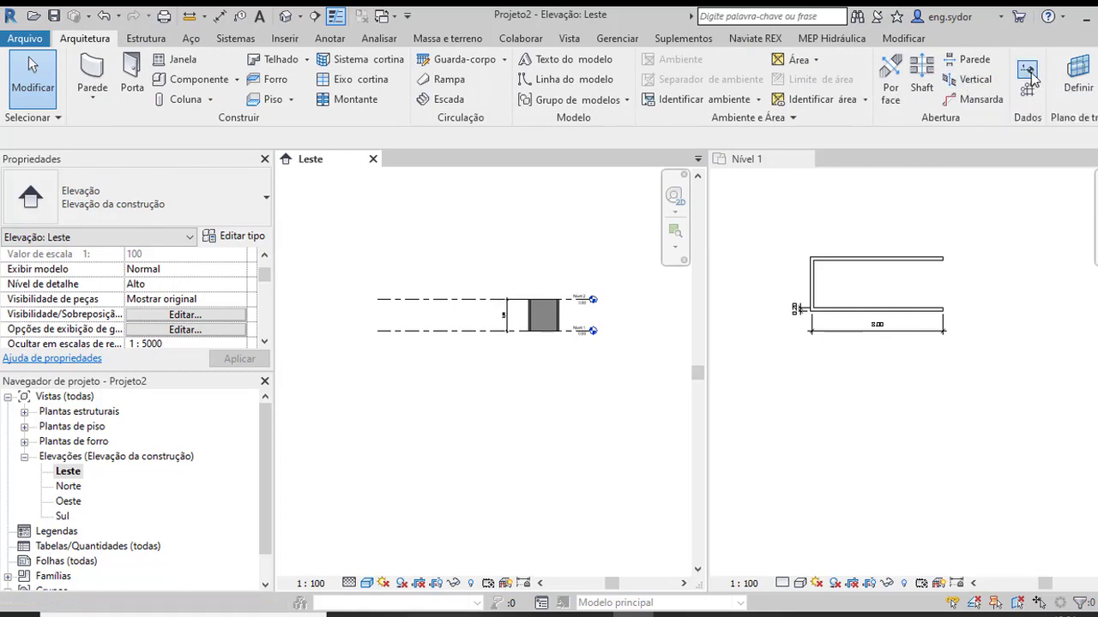
left_click(377, 259)
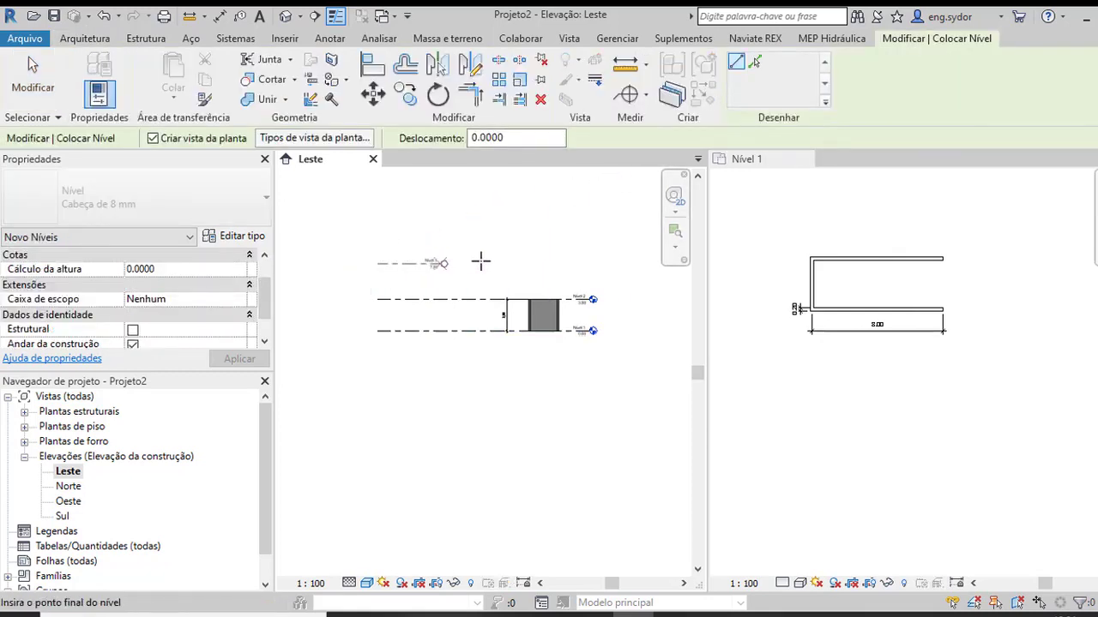
left_click(590, 263)
left_click(611, 337)
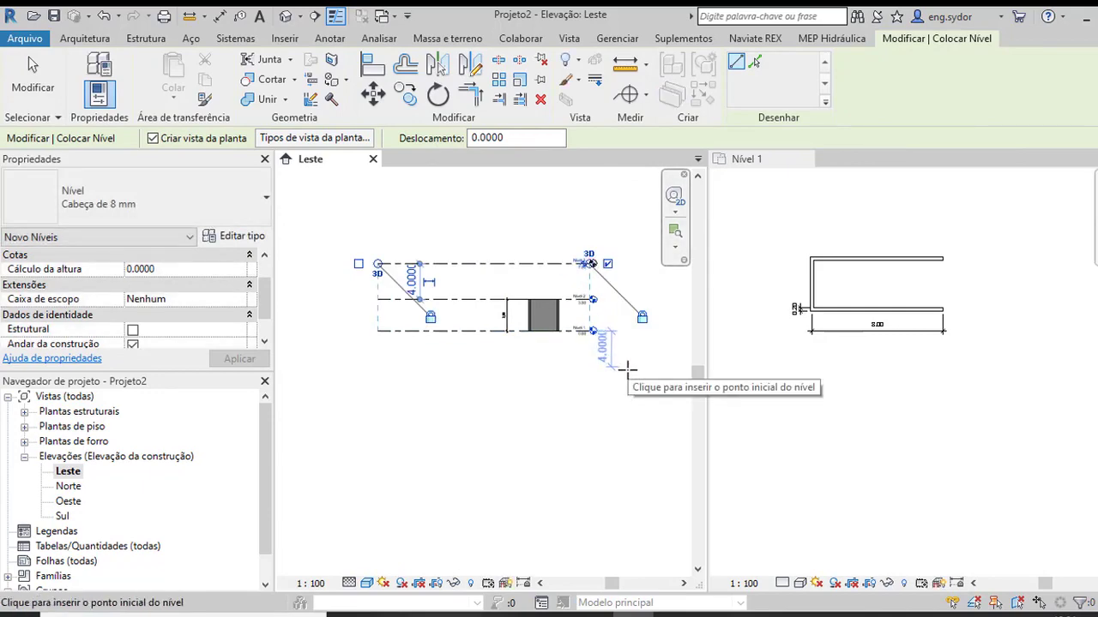
scroll(620, 269, "up", 2)
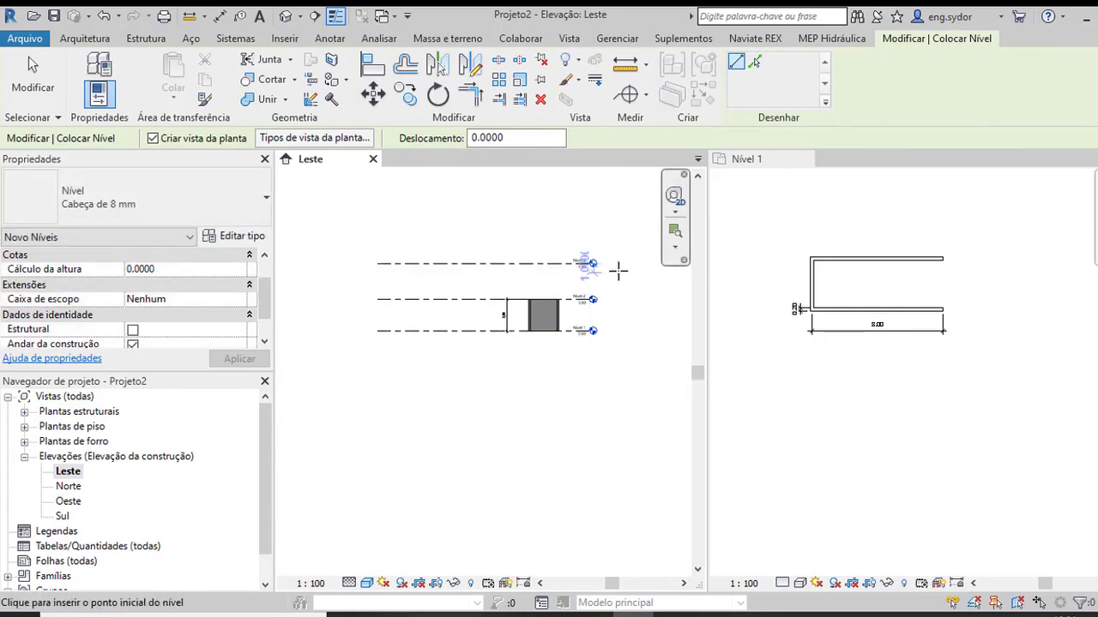
scroll(620, 270, "up", 2)
scroll(601, 266, "up", 2)
key("Escape")
key("Escape")
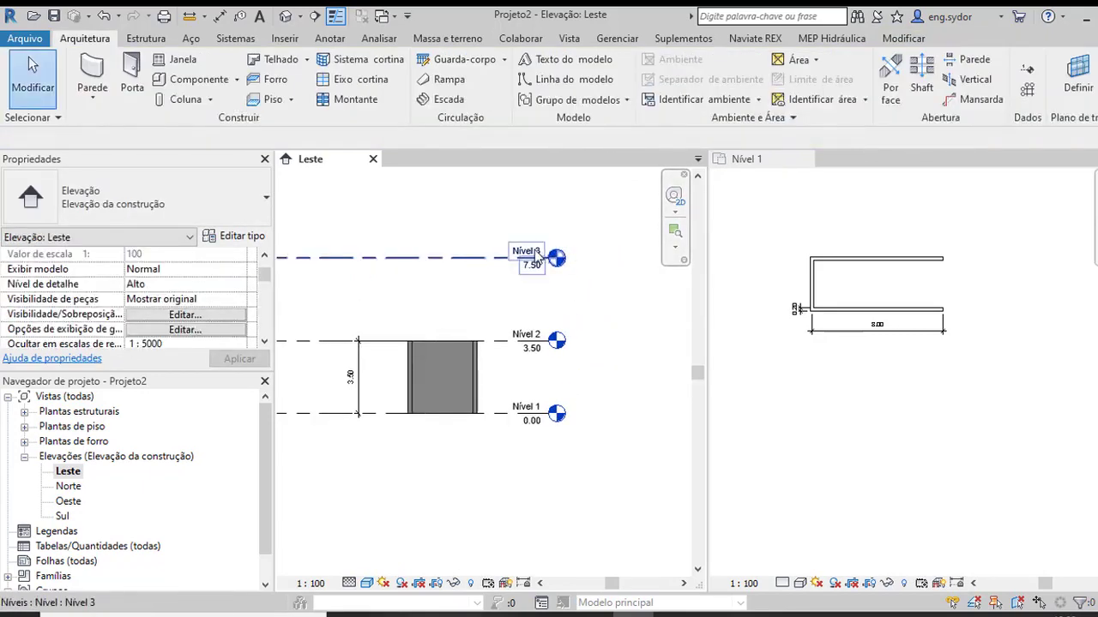
- Select Nível 3 and add an elbow to its level head line
left_click(535, 256)
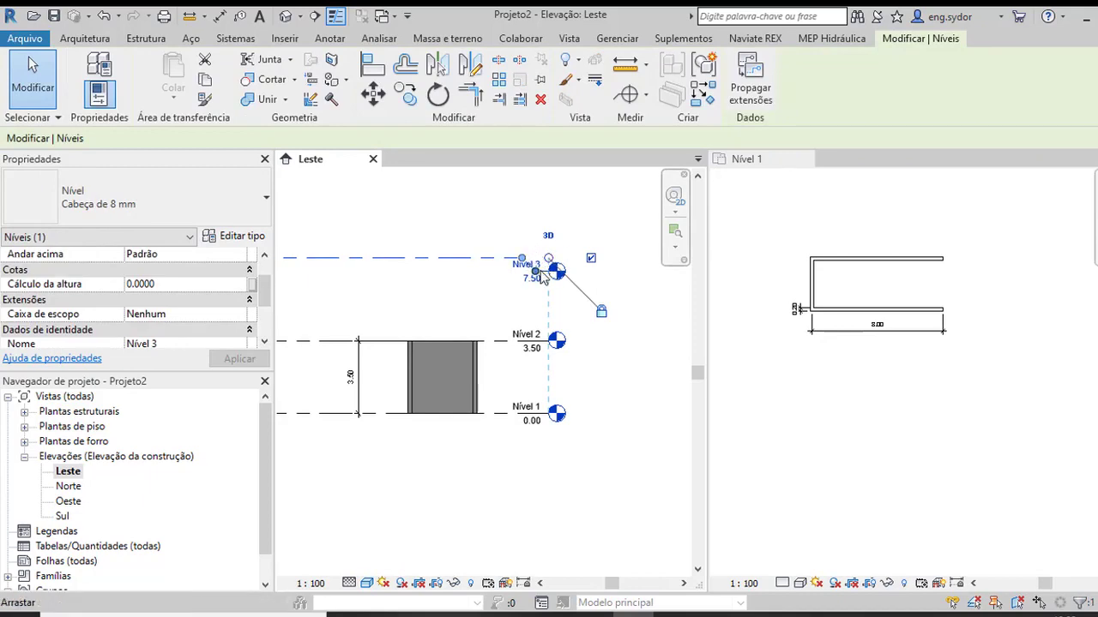
scroll(538, 273, "up", 4)
scroll(540, 277, "up", 3)
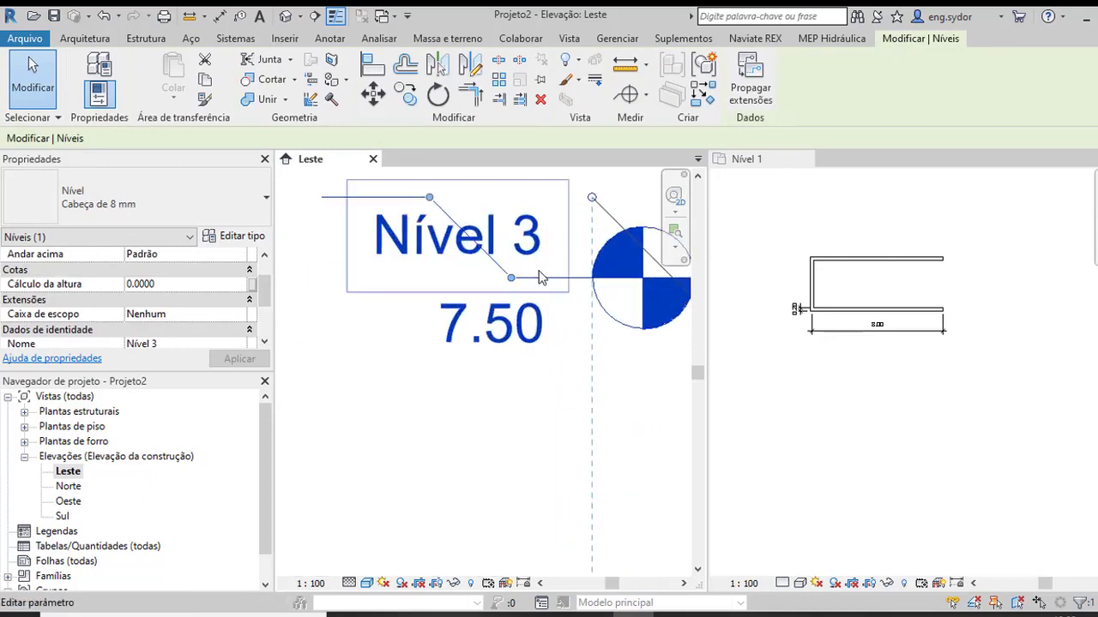
left_click(568, 351)
scroll(487, 263, "up", 2)
scroll(481, 266, "down", 2)
scroll(429, 275, "down", 2)
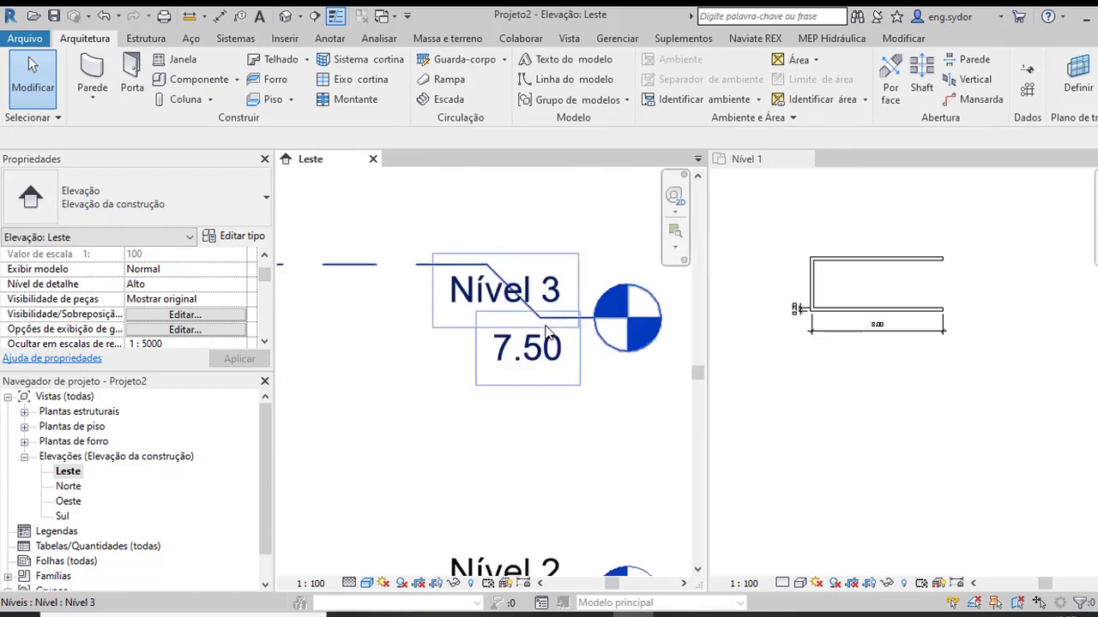
scroll(381, 287, "down", 1)
scroll(408, 269, "down", 3)
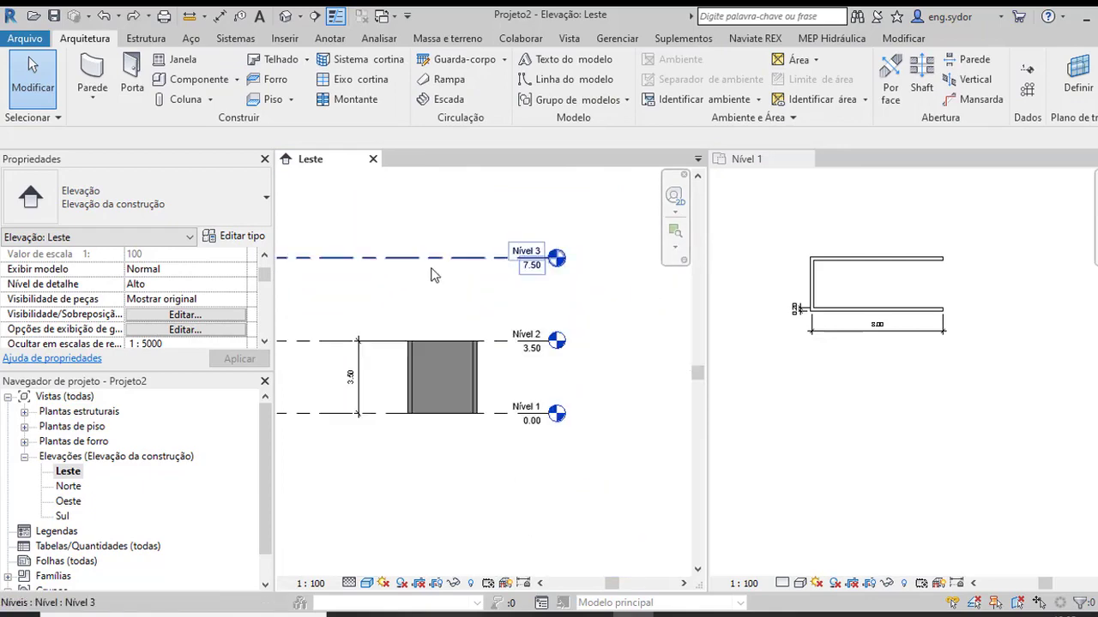
left_click(378, 259)
scroll(532, 260, "up", 3)
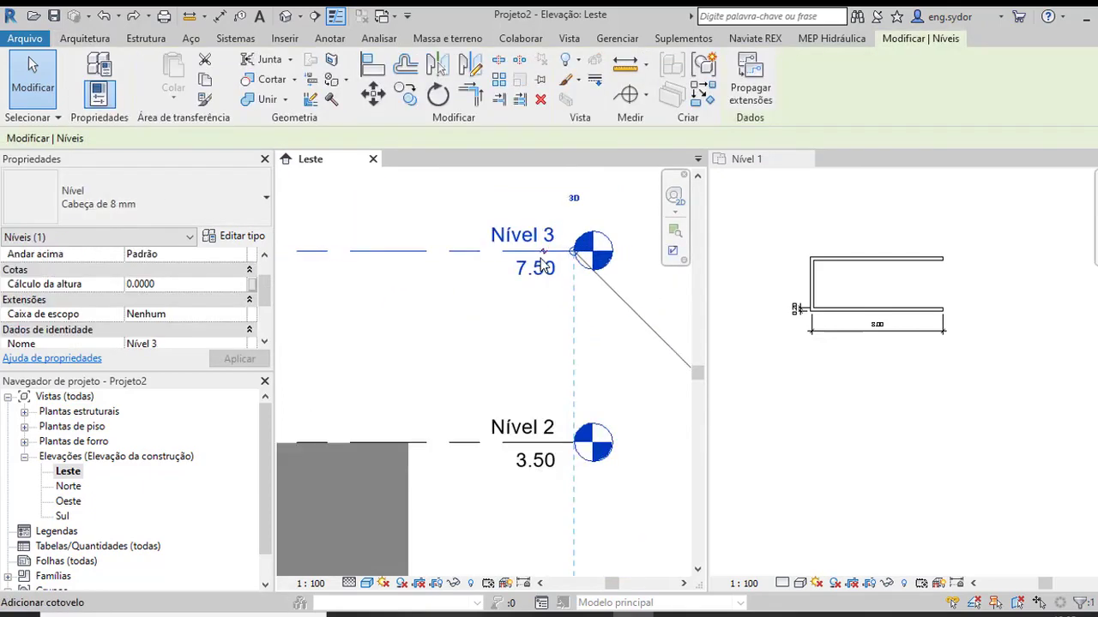
scroll(536, 259, "up", 2)
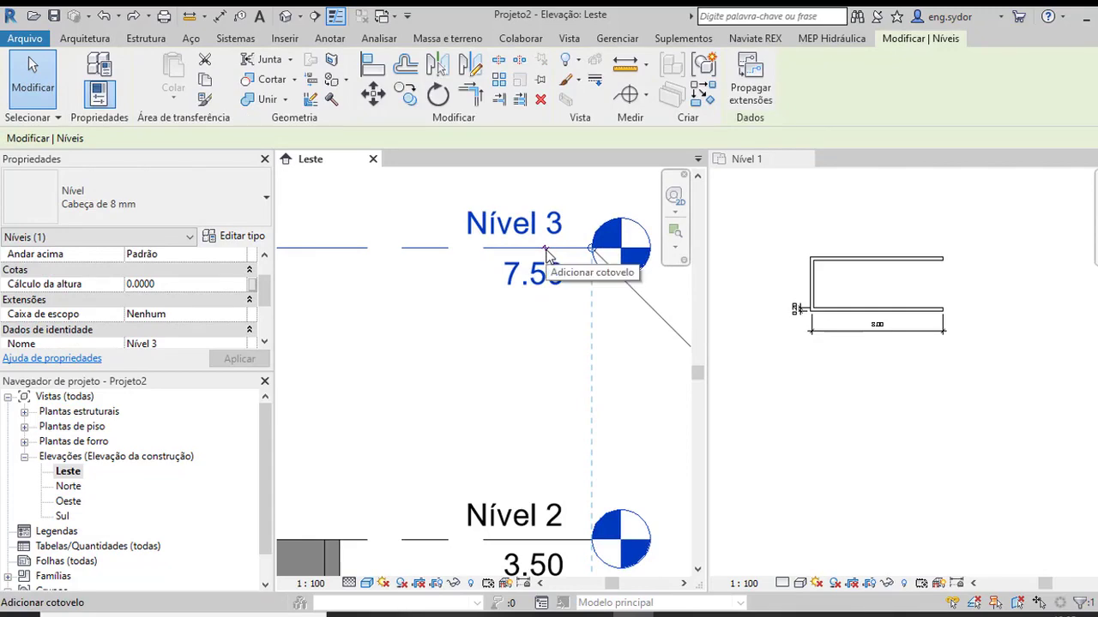
left_click(546, 252)
left_click(447, 223)
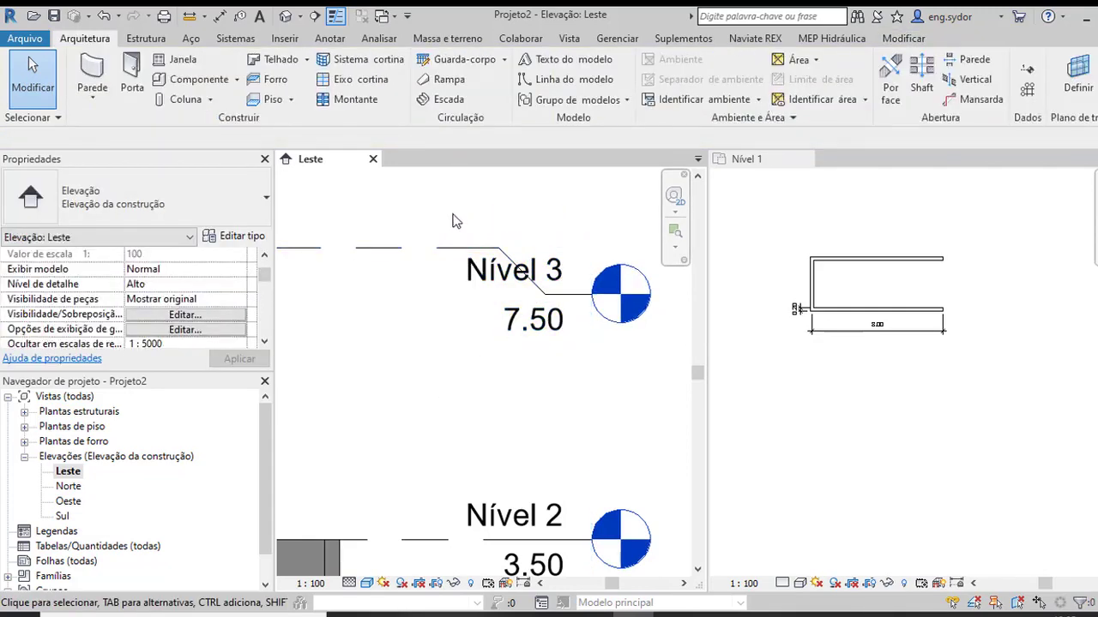
scroll(611, 287, "down", 4)
scroll(592, 319, "down", 2)
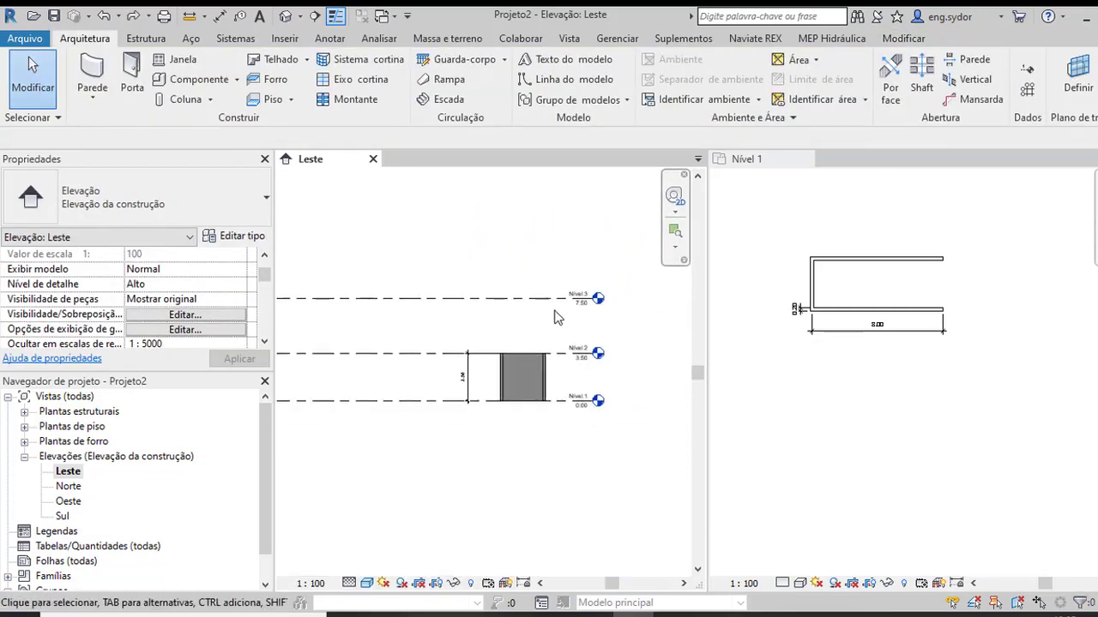
scroll(601, 309, "up", 2)
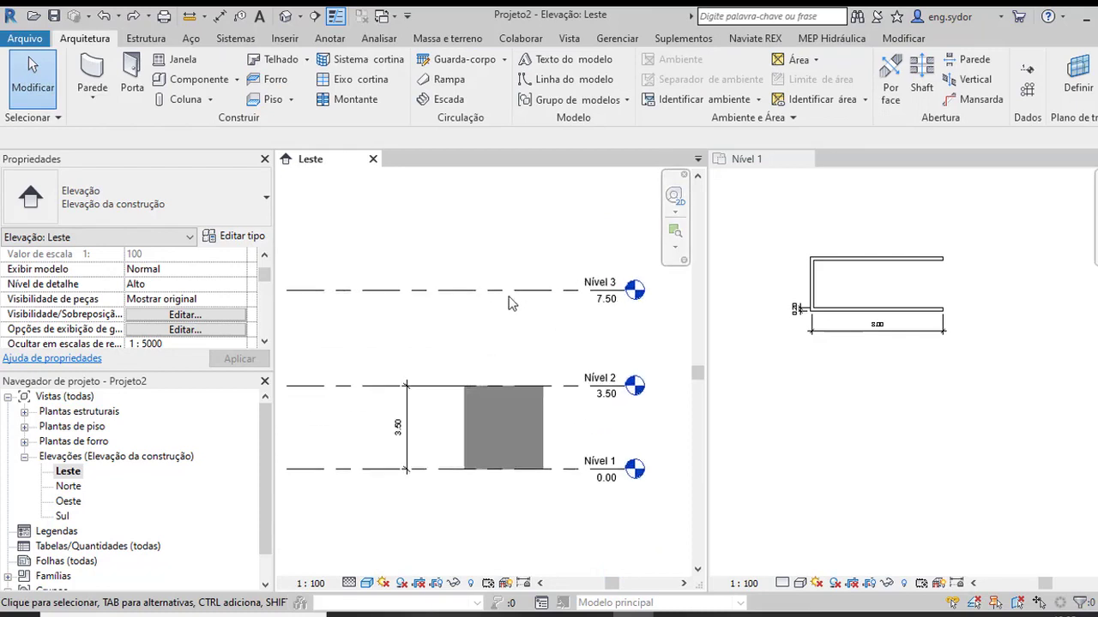
- Expand Plantas de piso and Plantas estruturais in the Project Browser
left_click(456, 291)
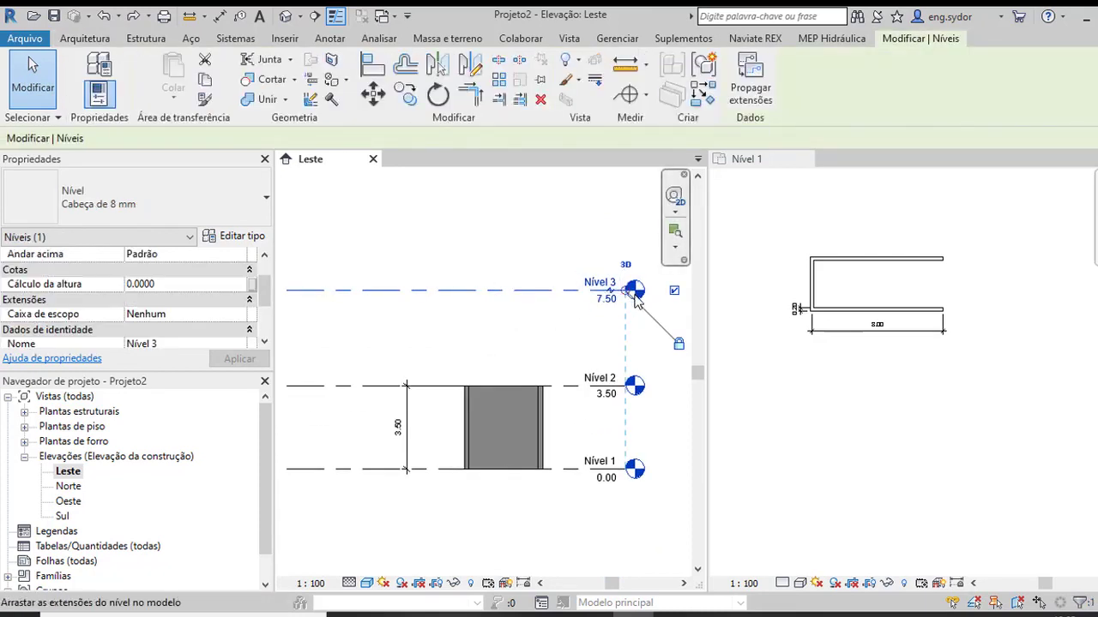
left_click(24, 427)
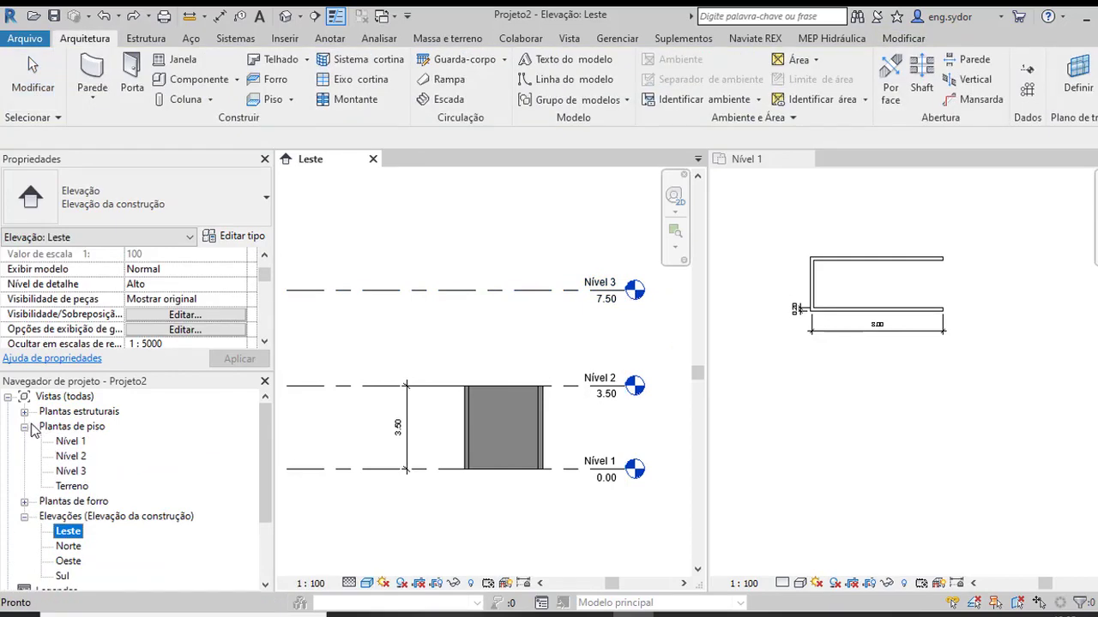
left_click(25, 412)
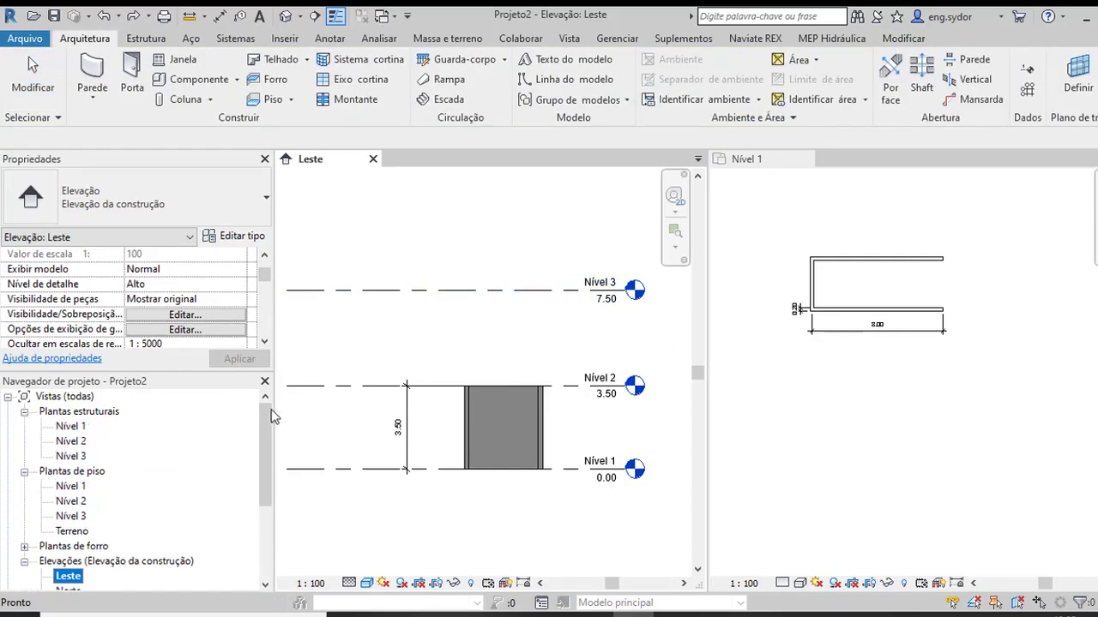
- Delete the Nível 3 level, confirming removal of its plan views
left_click(468, 290)
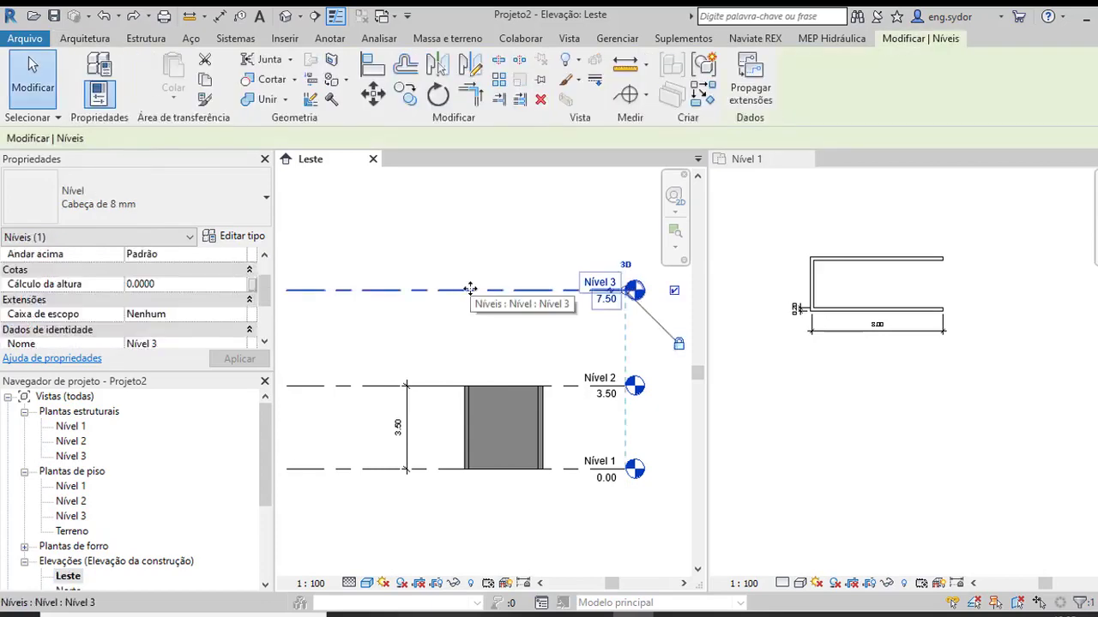
key("Delete")
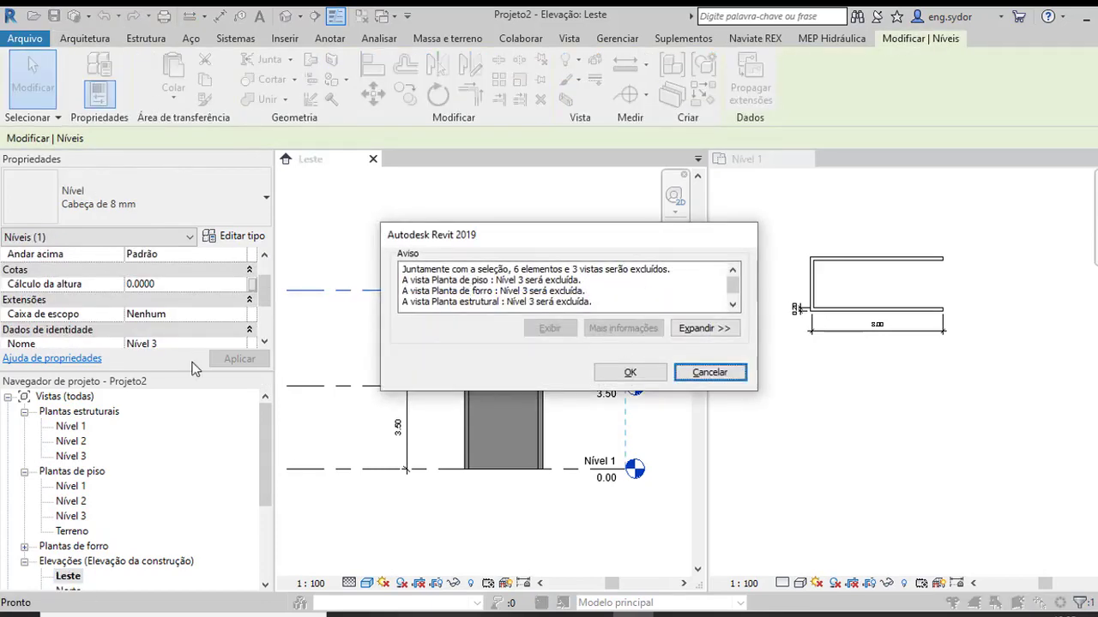
left_click(631, 374)
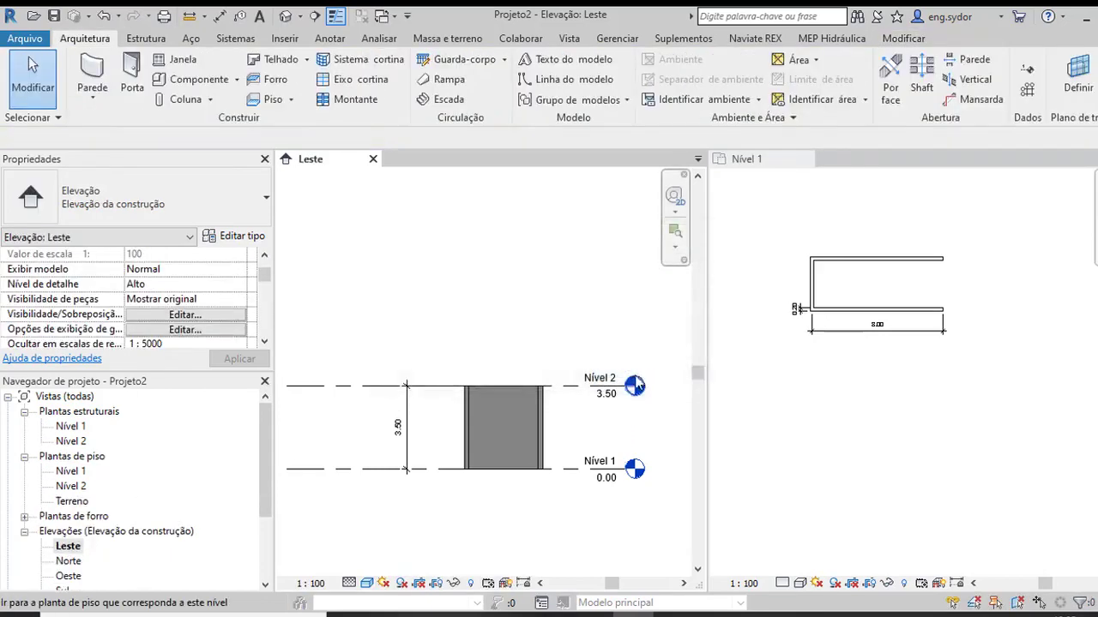
scroll(518, 352, "down", 2)
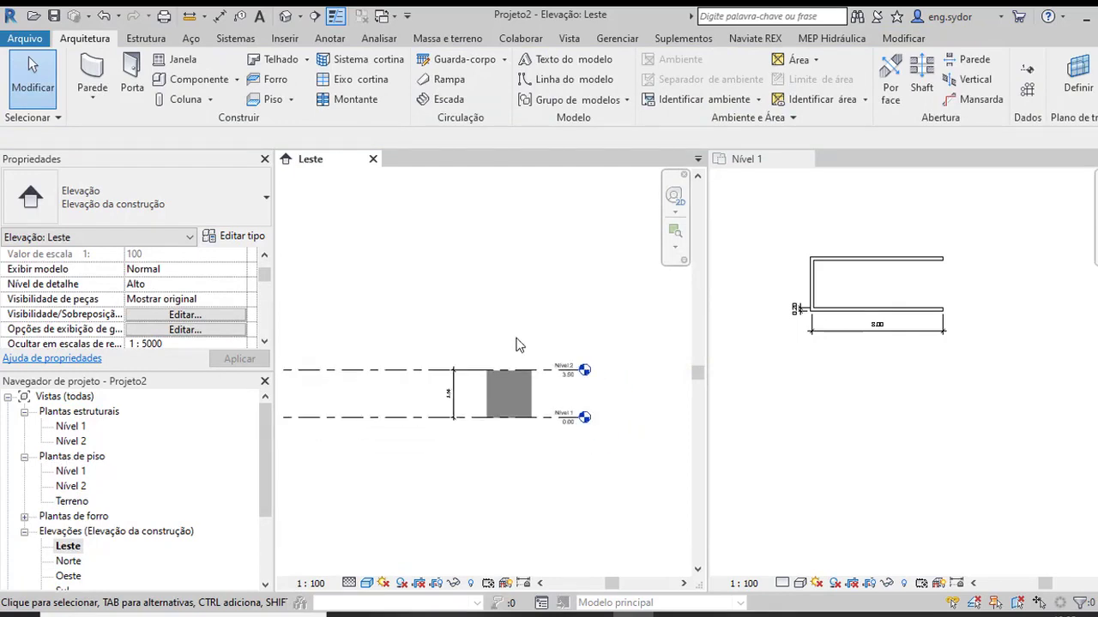
scroll(520, 340, "down", 2)
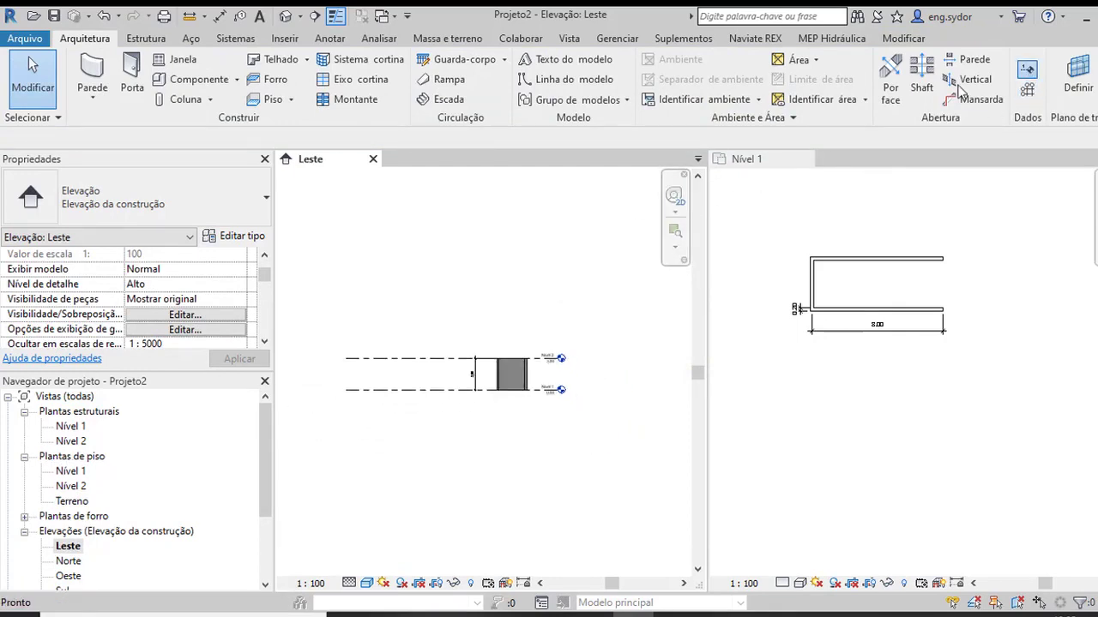
- Draw a new level line above Nível 2, creating Nível 4 at 6.50, and select it
left_click(1027, 85)
left_click(345, 328)
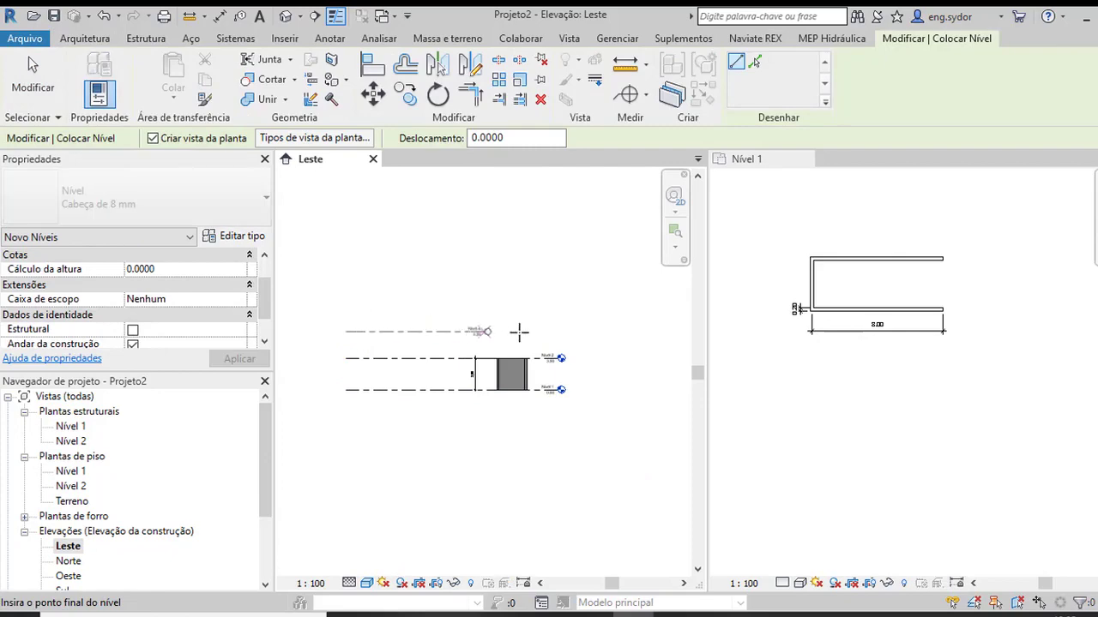
left_click(557, 331)
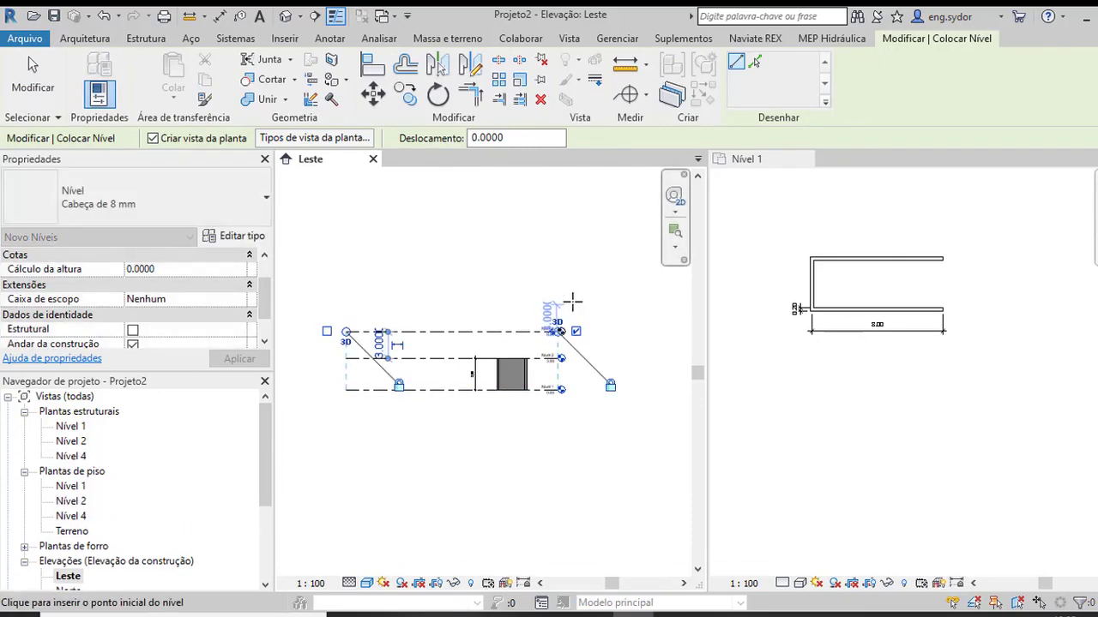
key("Escape")
key("Escape")
scroll(507, 335, "up", 2)
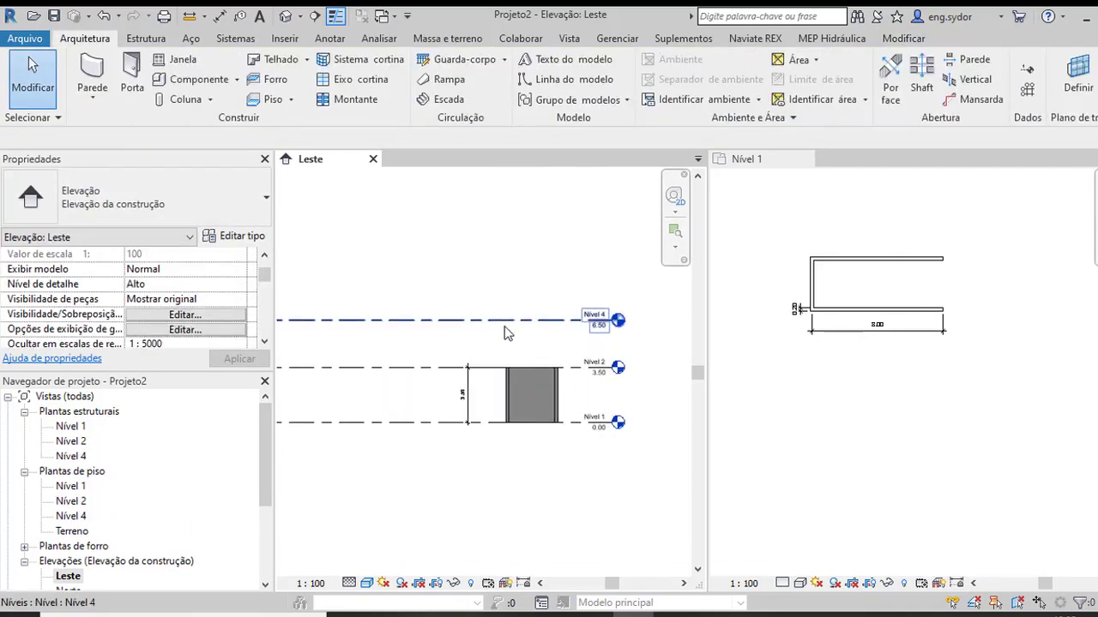
scroll(550, 283, "down", 1)
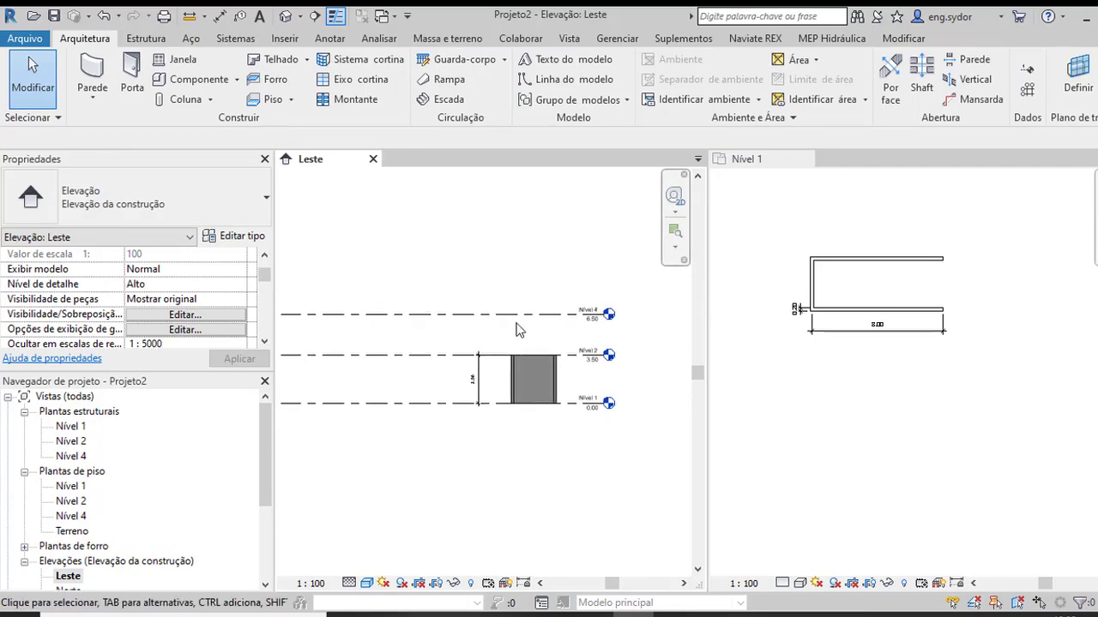
left_click(441, 315)
left_click(477, 262)
left_click(419, 314)
scroll(481, 275, "down", 1)
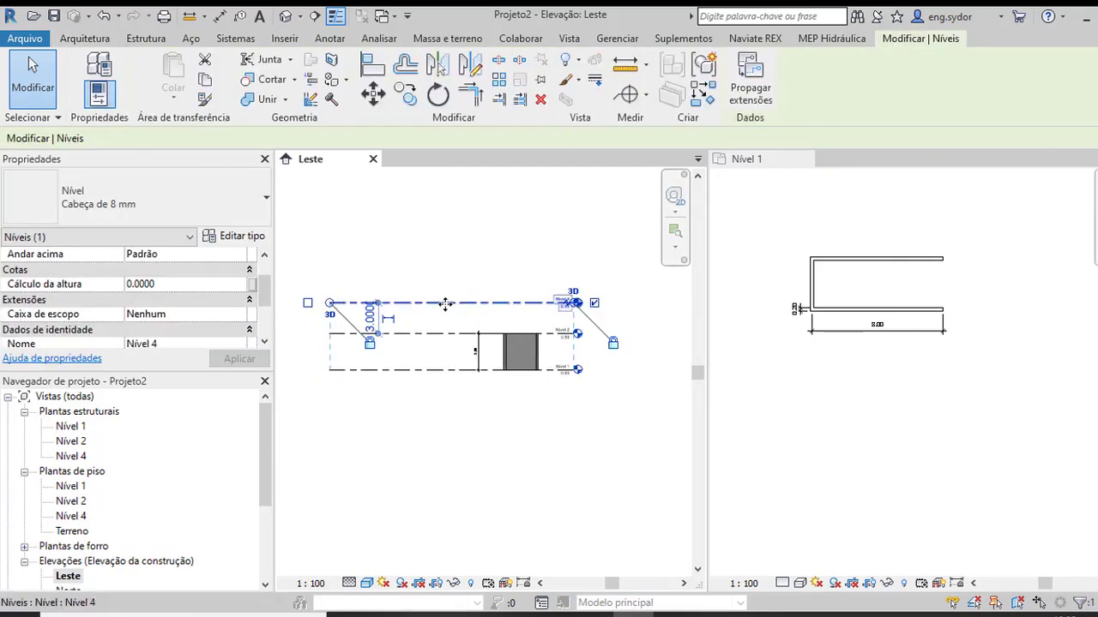
- Check the Nível 2 level, then select the Nível 4 level line
left_click(454, 292)
left_click(421, 332)
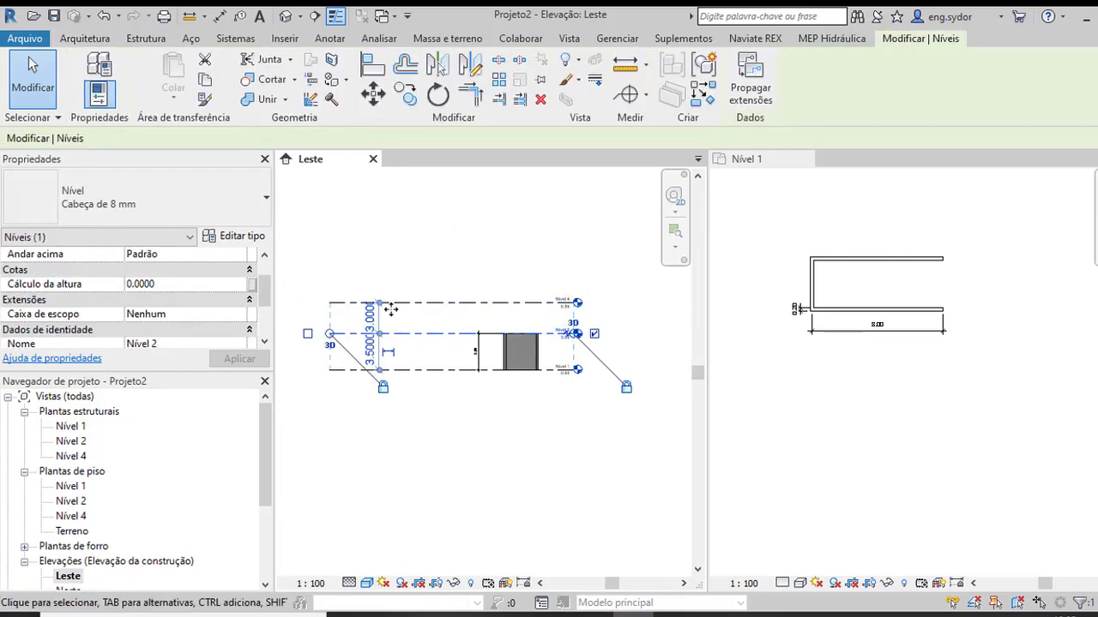
left_click(444, 235)
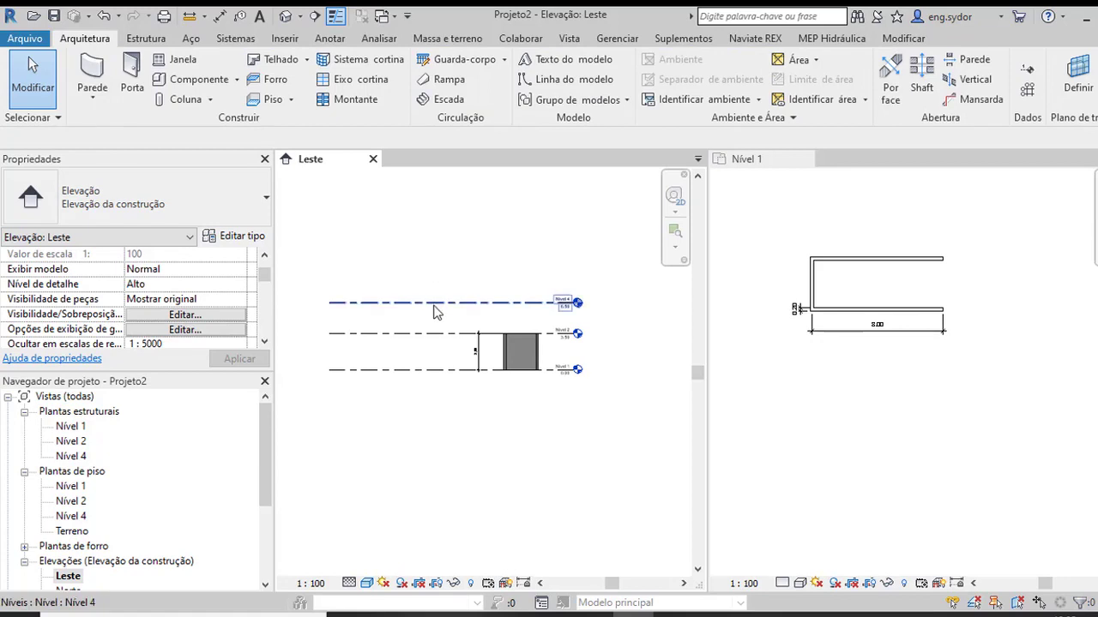
left_click(436, 302)
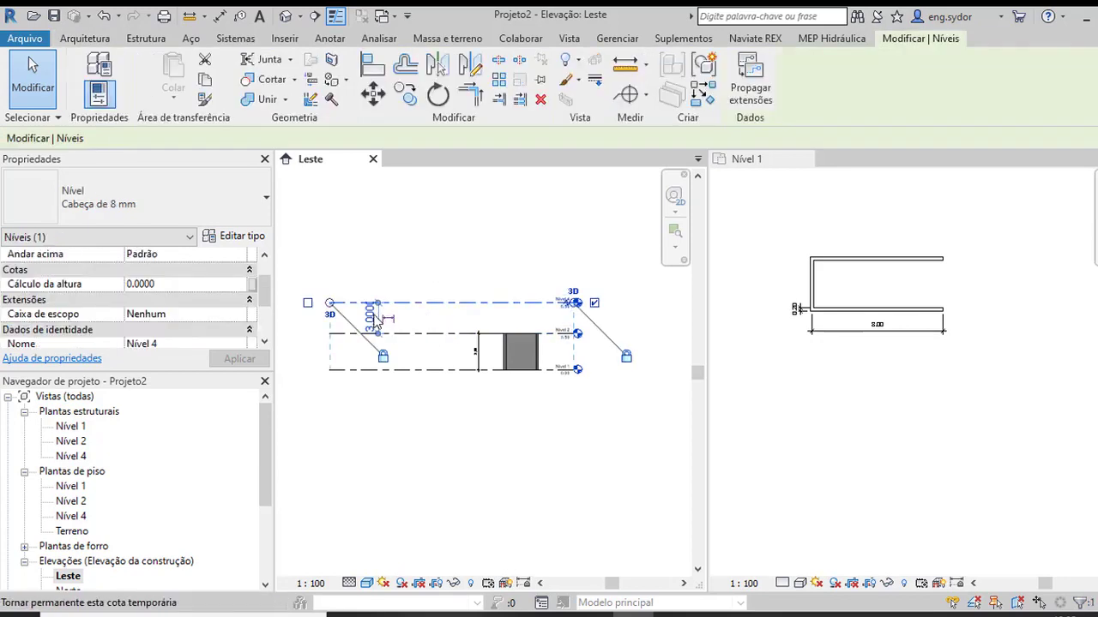
- Edit the temporary dimension to Nível 2 so Nível 4 drops to 6.40
scroll(377, 319, "up", 2)
left_click(372, 325)
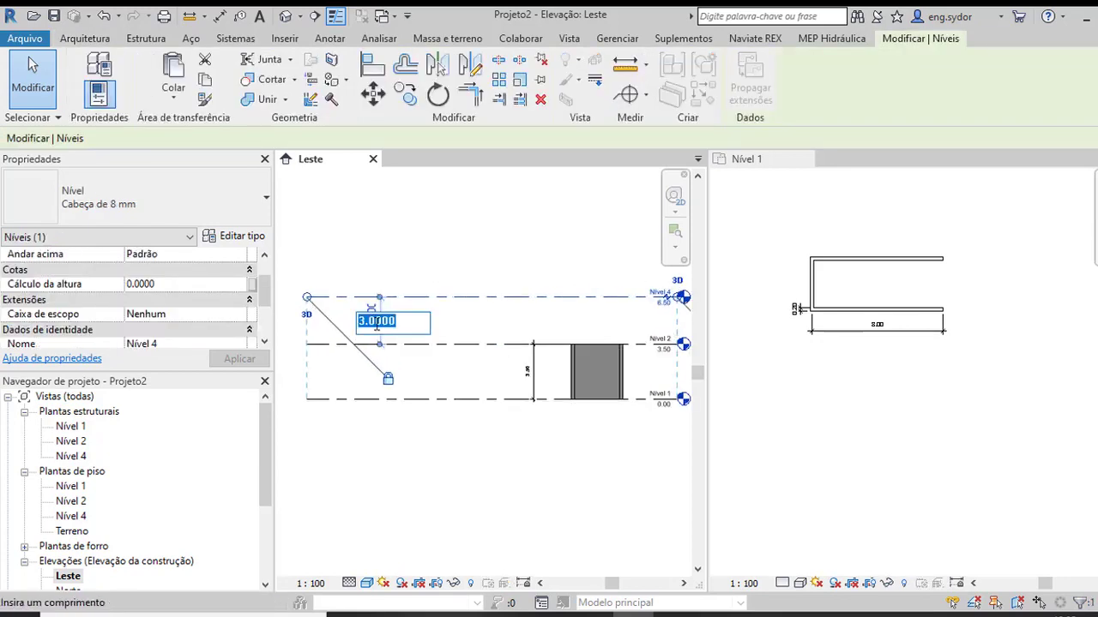
type("2.9")
key("Return")
left_click(437, 214)
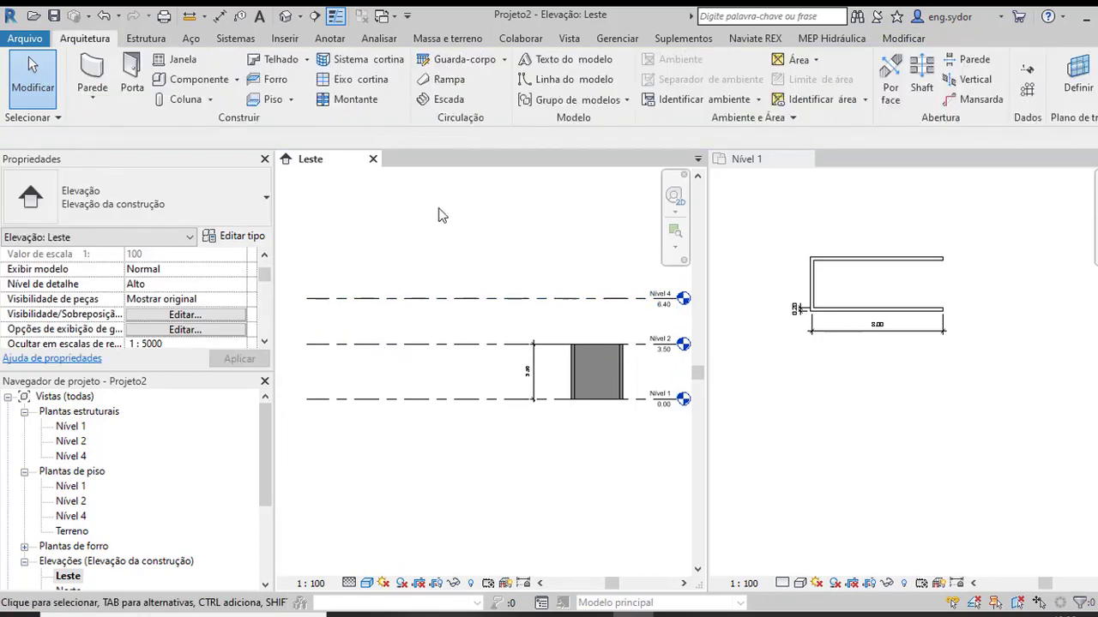
scroll(408, 200, "down", 2)
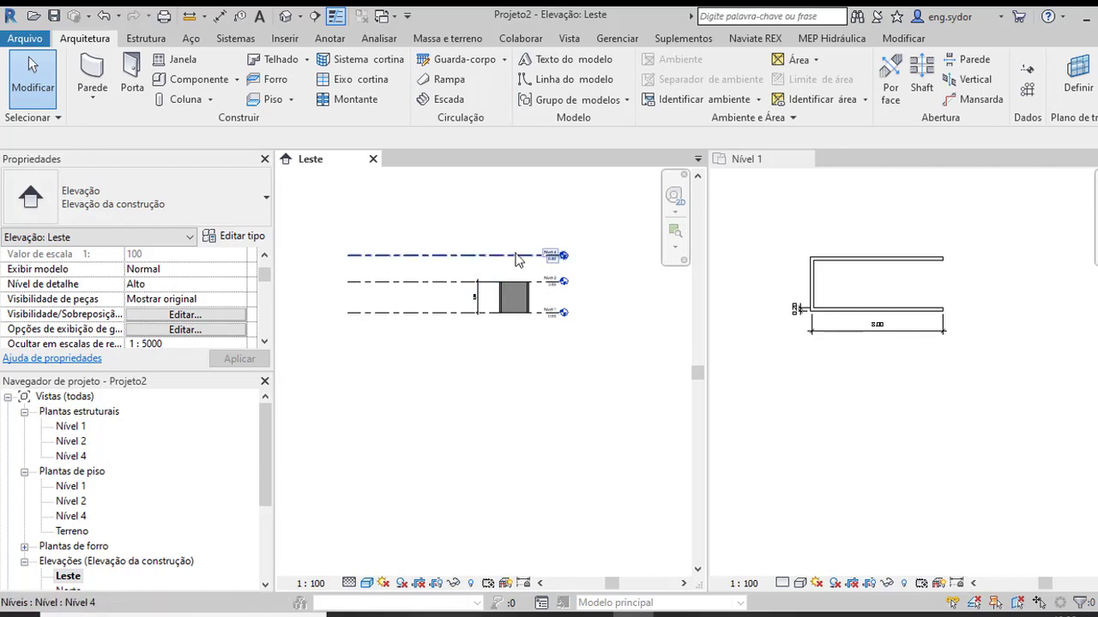
scroll(553, 257, "up", 2)
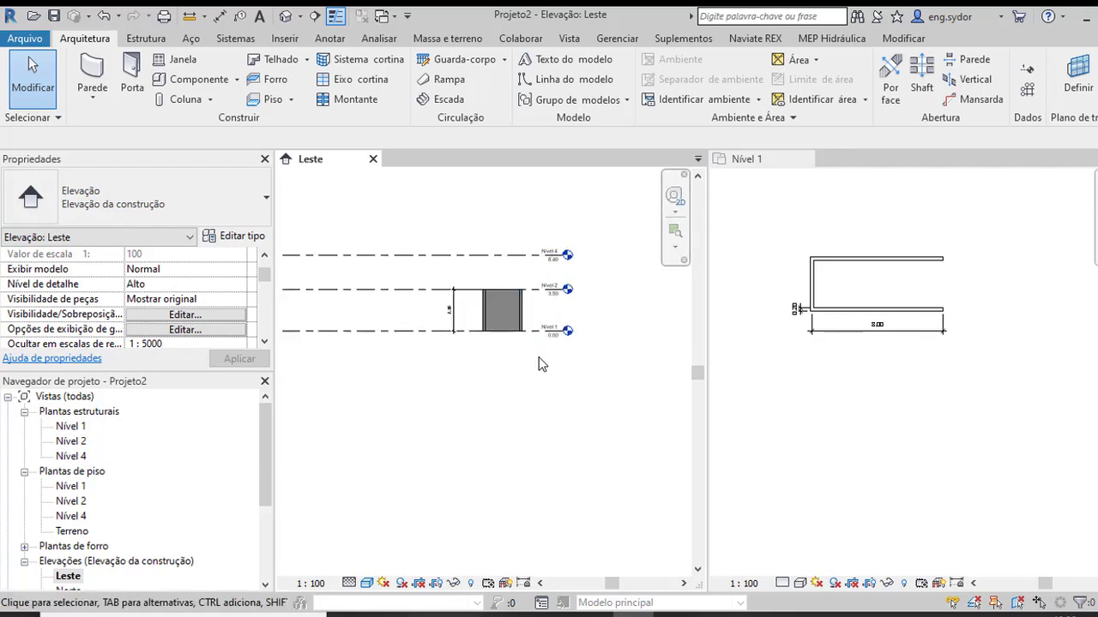
scroll(556, 256, "up", 2)
scroll(555, 256, "up", 2)
- Try editing the Nível 4 level label in the elevation, leaving it unchanged
left_click(554, 259)
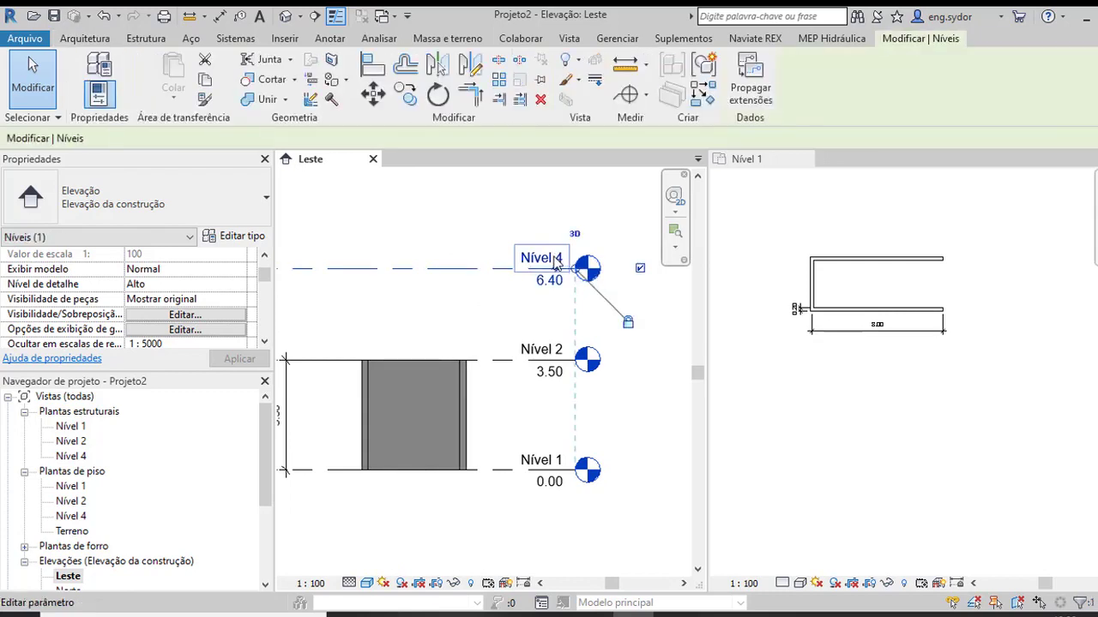
left_click(553, 260)
left_click(550, 254)
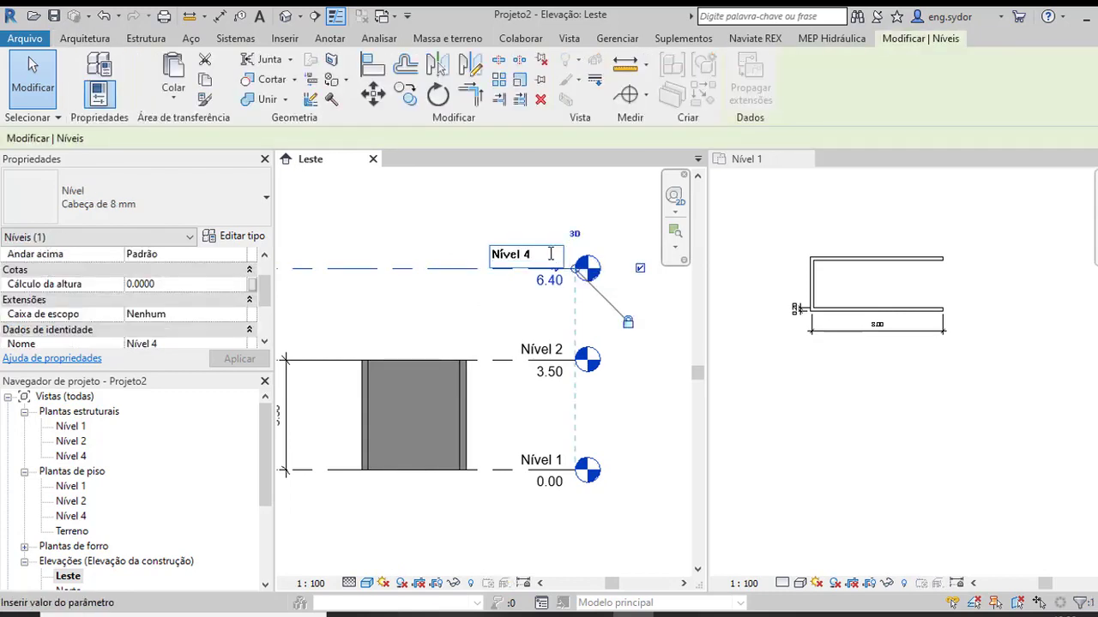
left_click(397, 248)
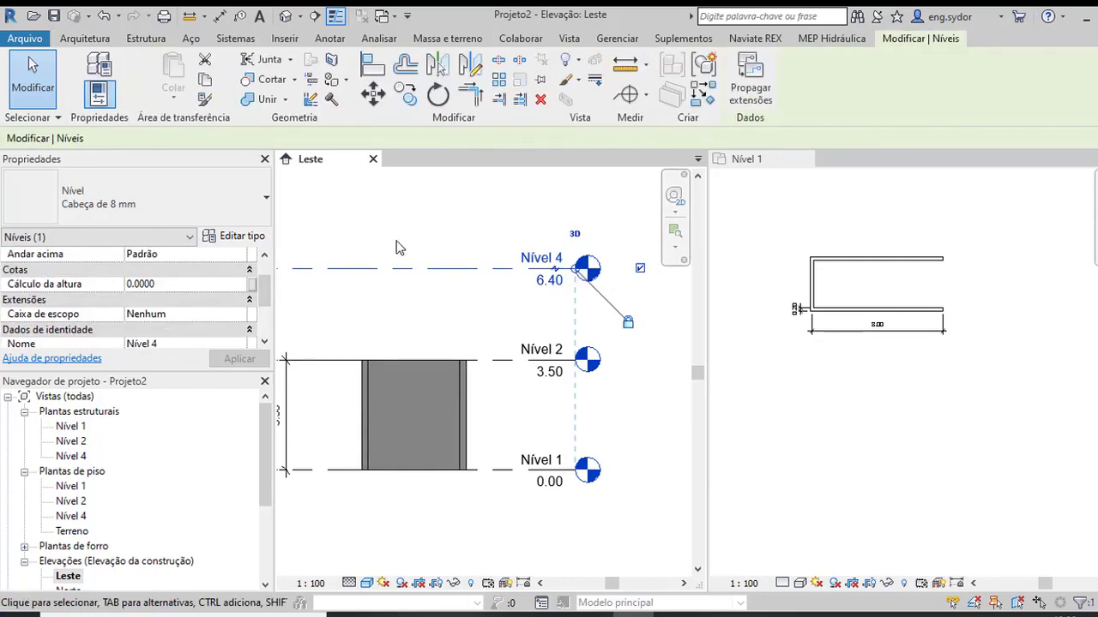
- Rename the Nível 4 structural plan to Nível 3, renaming the level and matching views too
left_click(81, 455)
right_click(75, 457)
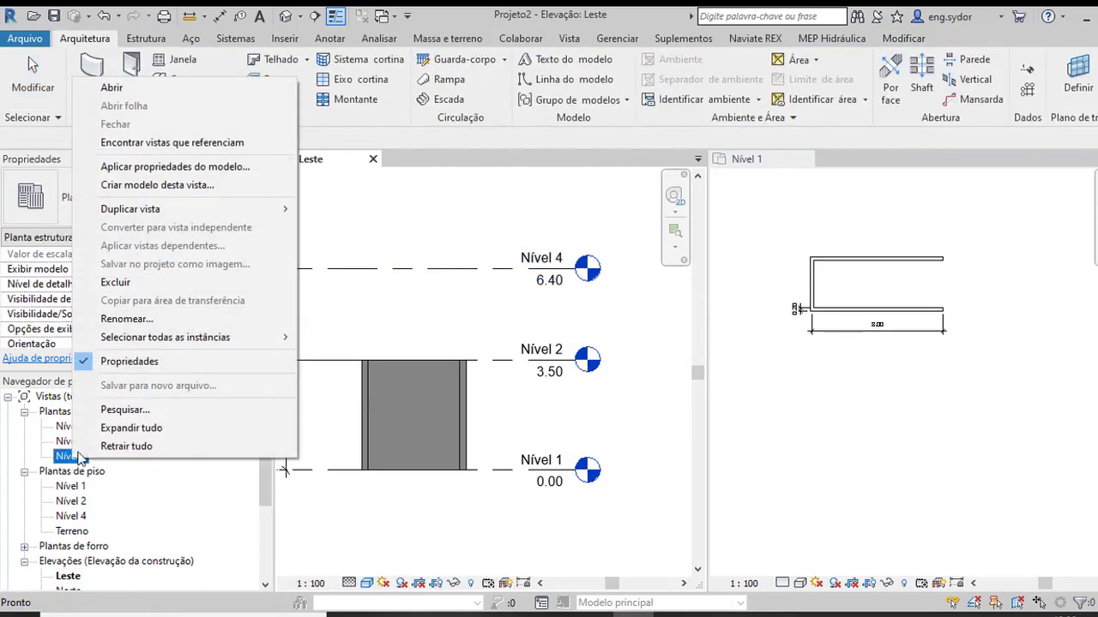
left_click(129, 318)
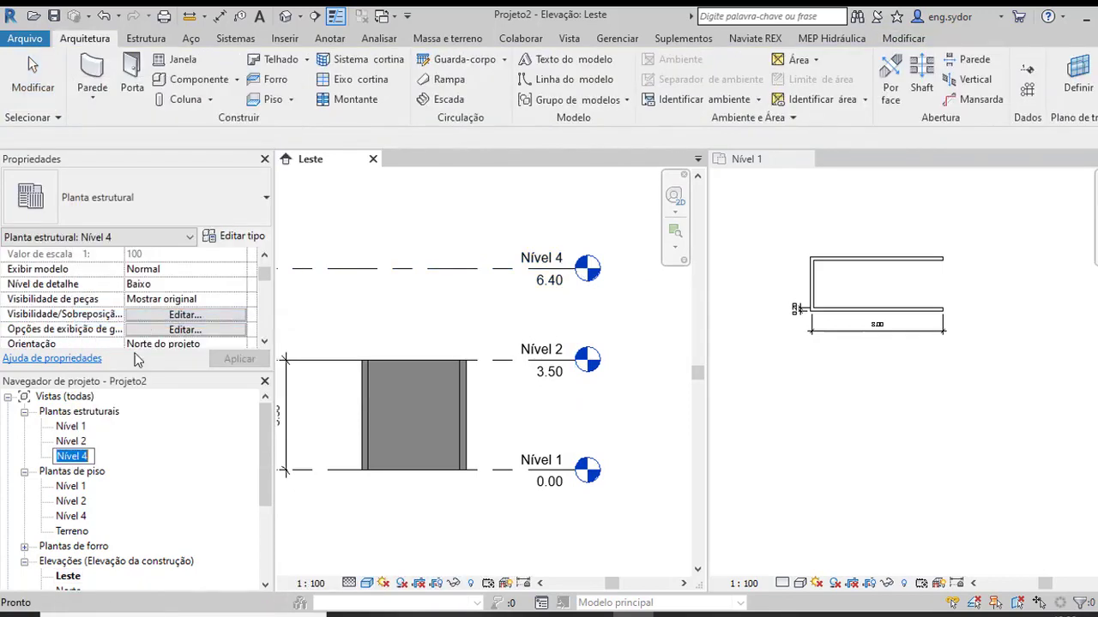
left_click(86, 457)
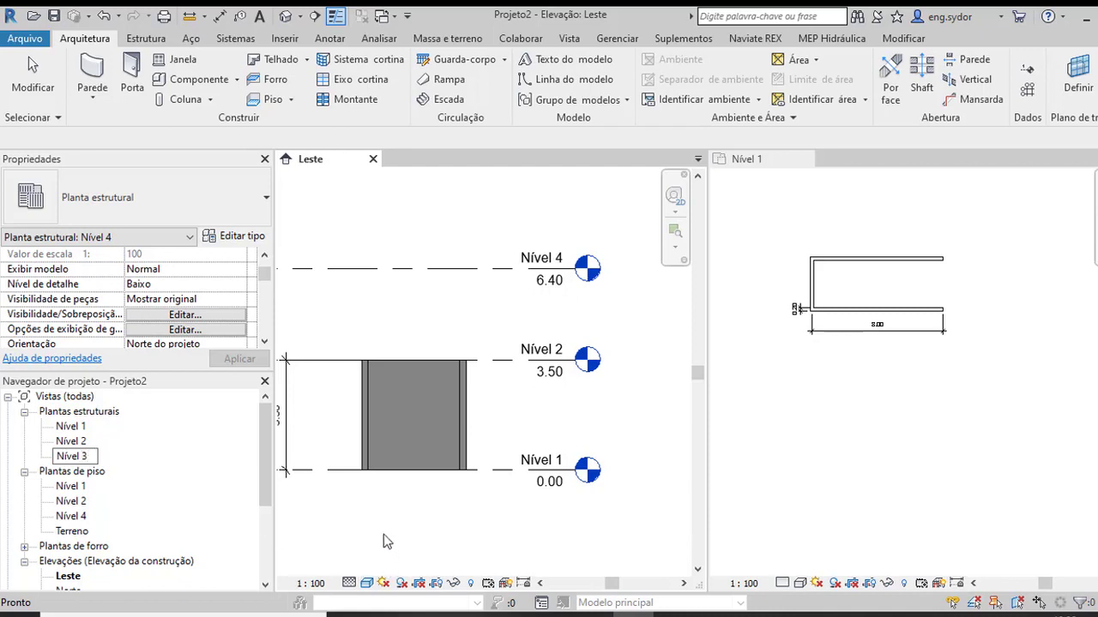
left_click(210, 470)
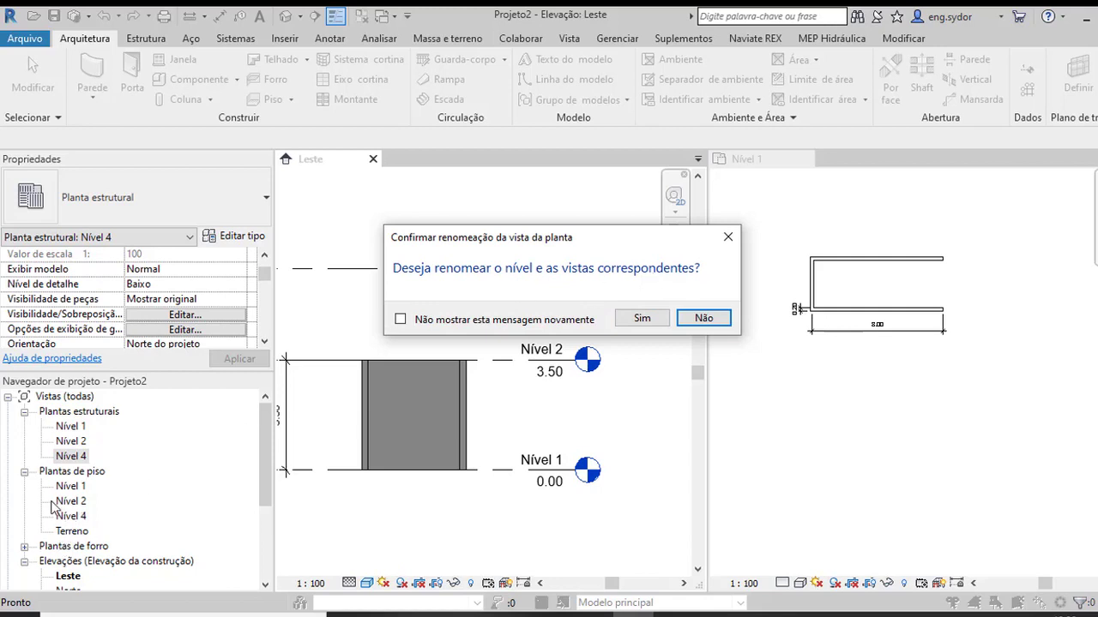
left_click(641, 321)
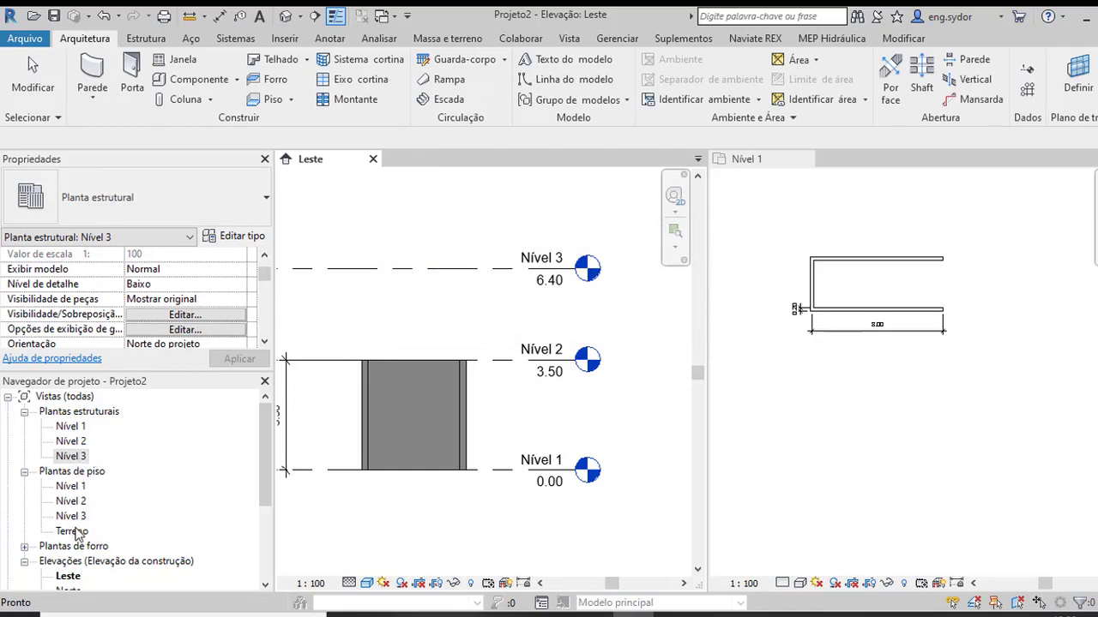
- Close the Nível 1 floor plan view and open the Nível 2 floor plan from the Project Browser
scroll(561, 230, "down", 2)
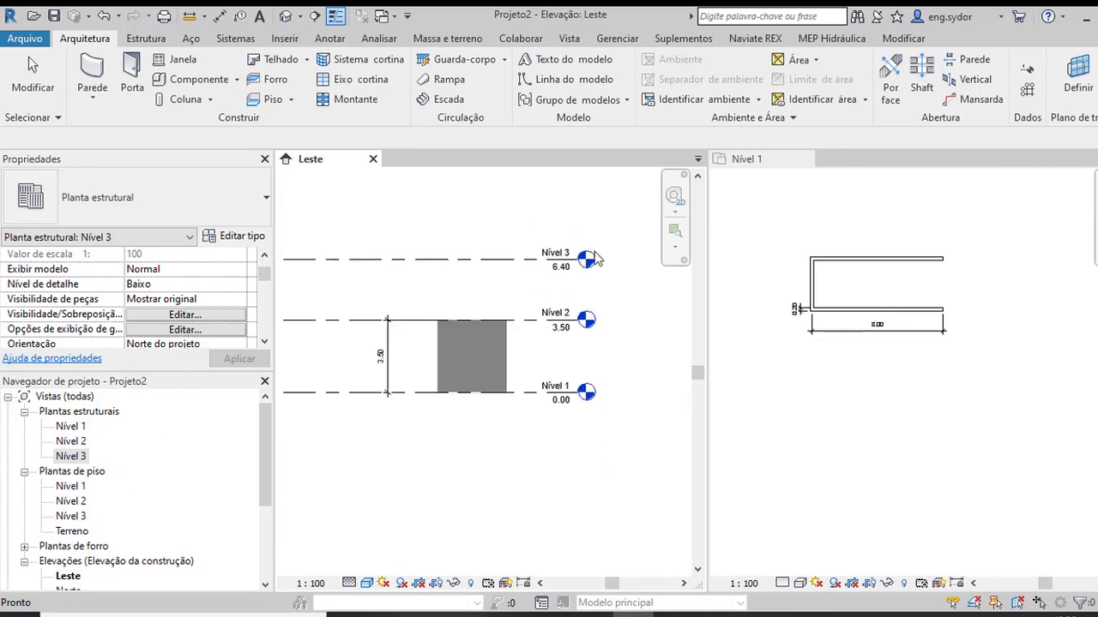
scroll(449, 247, "down", 2)
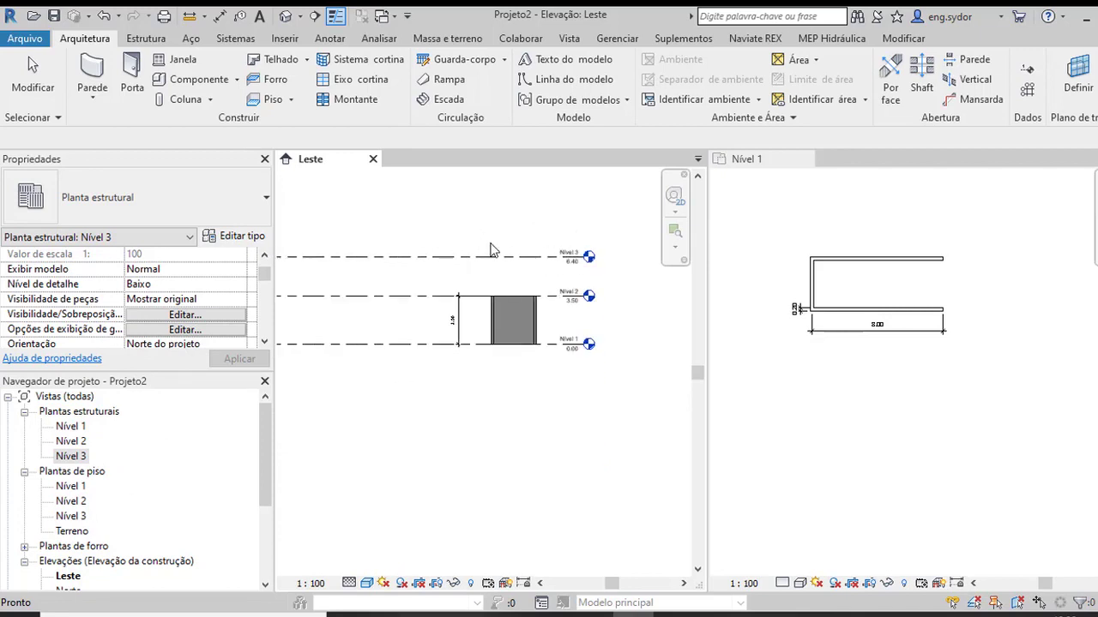
scroll(557, 248, "down", 1)
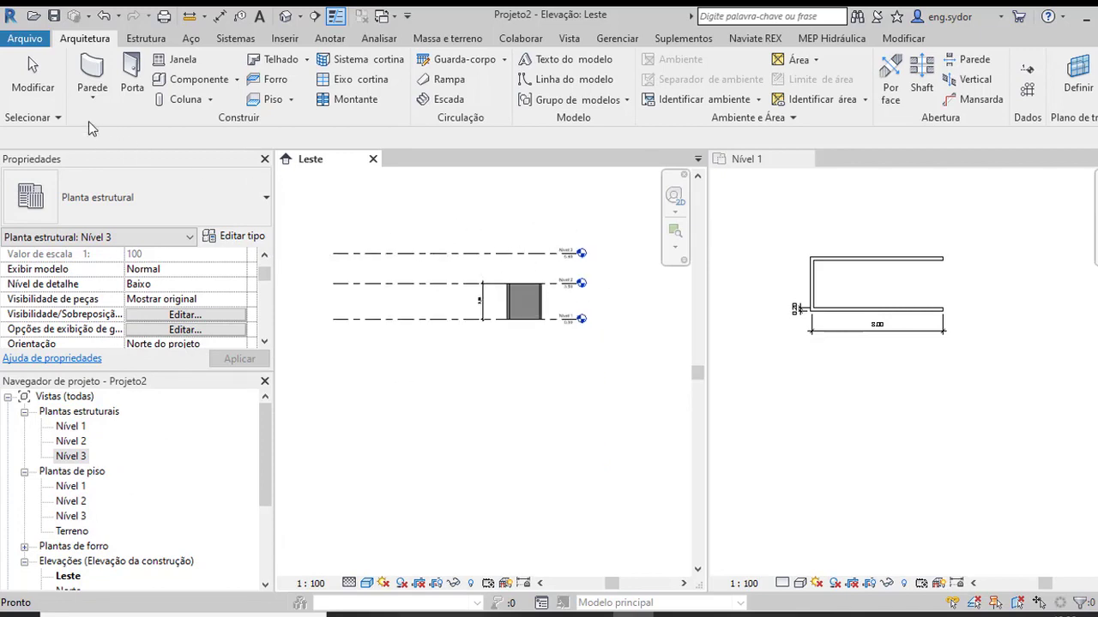
left_click(95, 99)
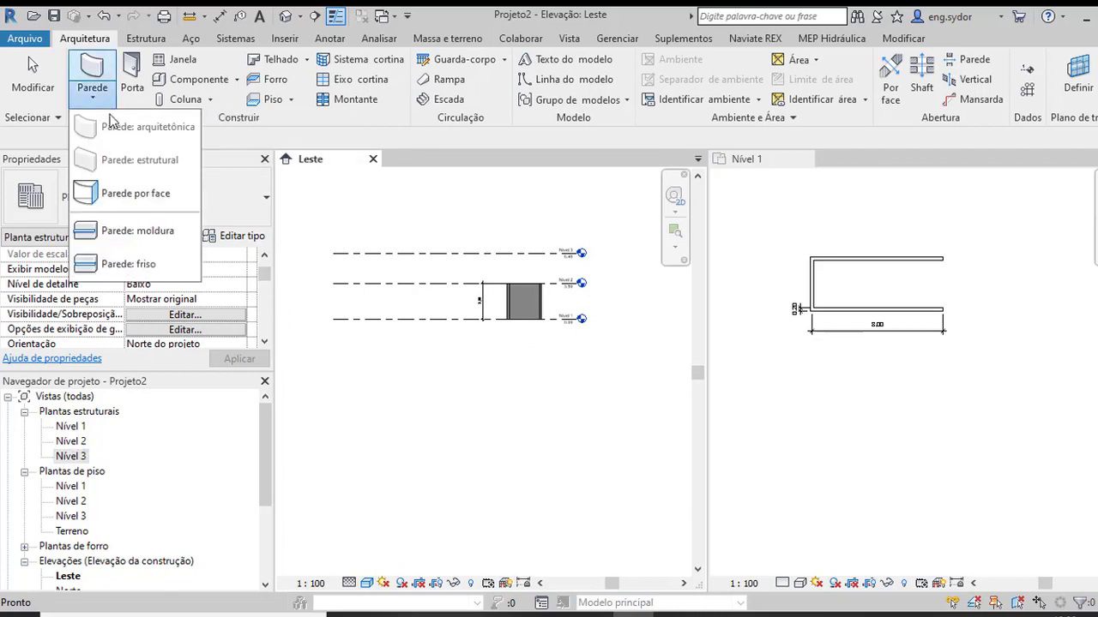
left_click(840, 214)
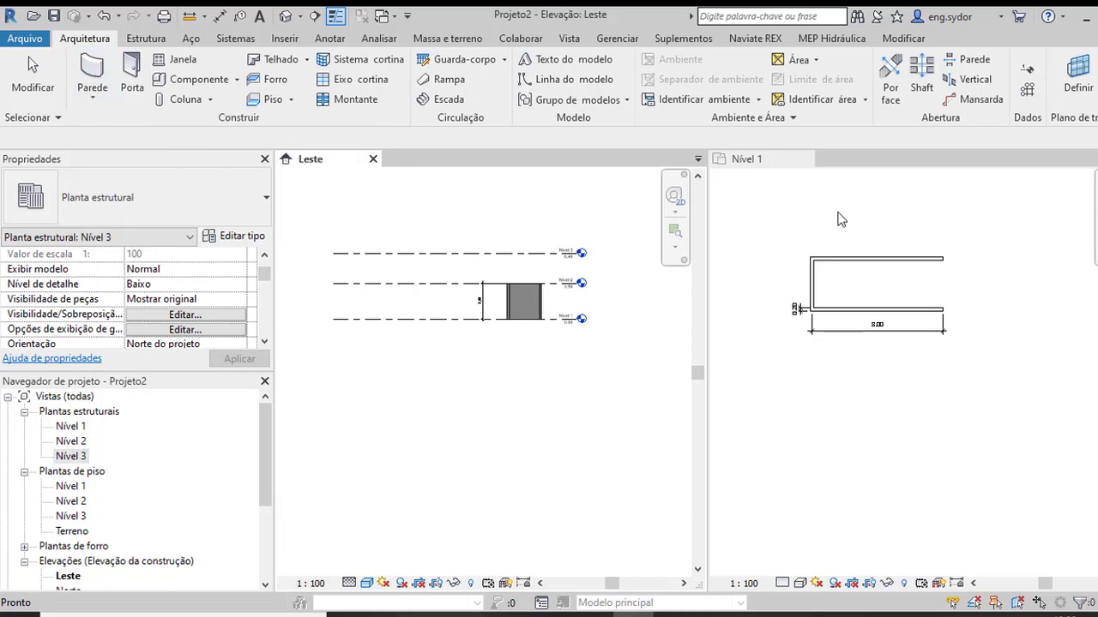
left_click(790, 225)
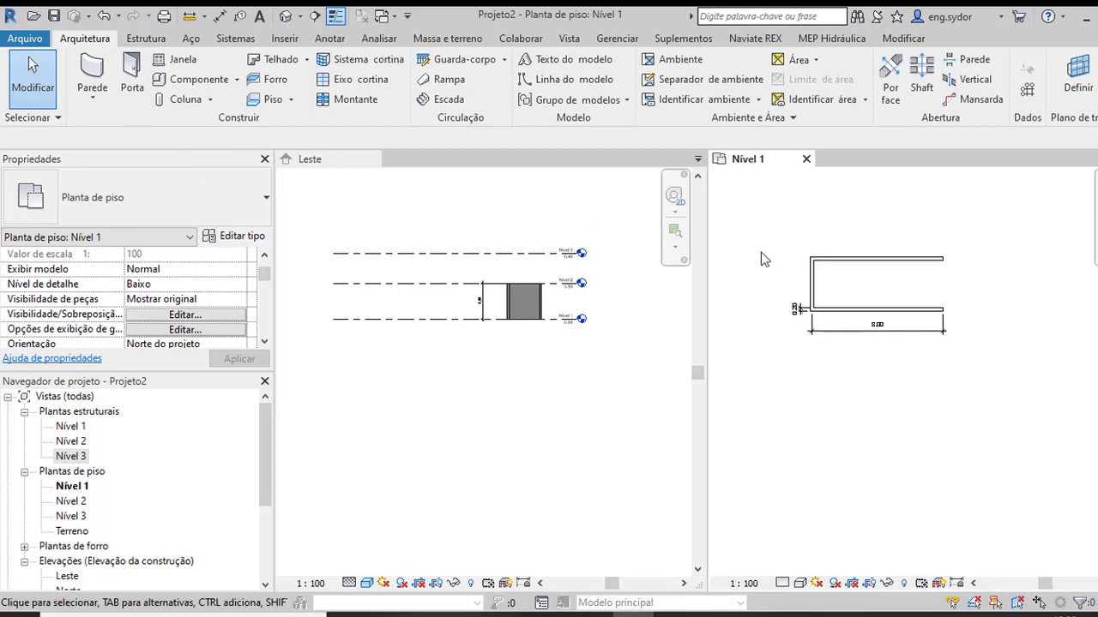
left_click(95, 98)
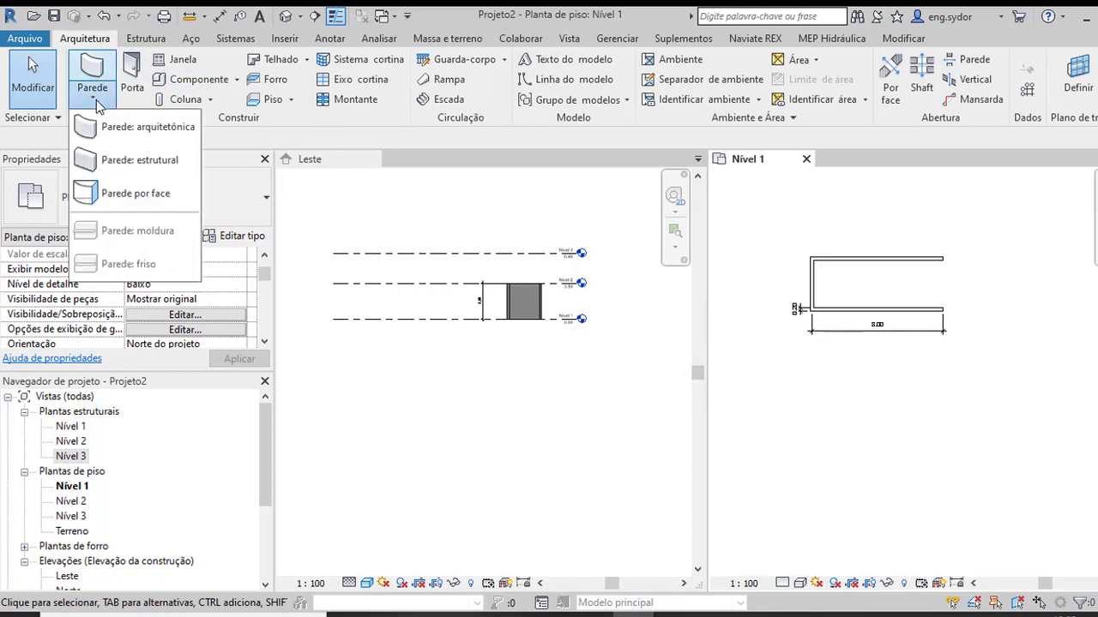
left_click(134, 128)
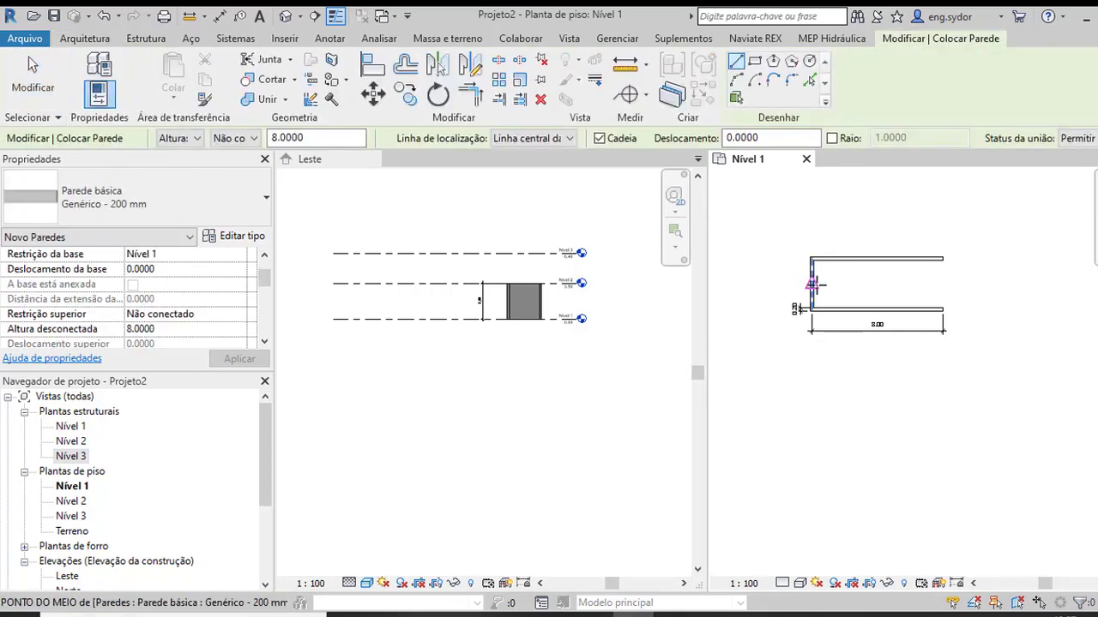
left_click(806, 159)
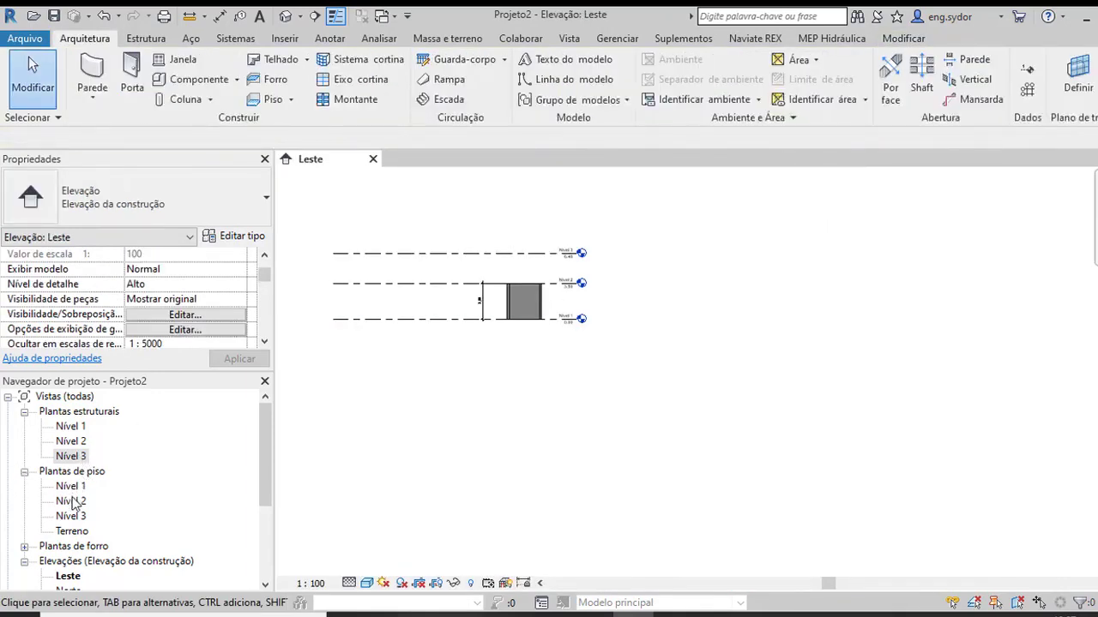
double_click(72, 501)
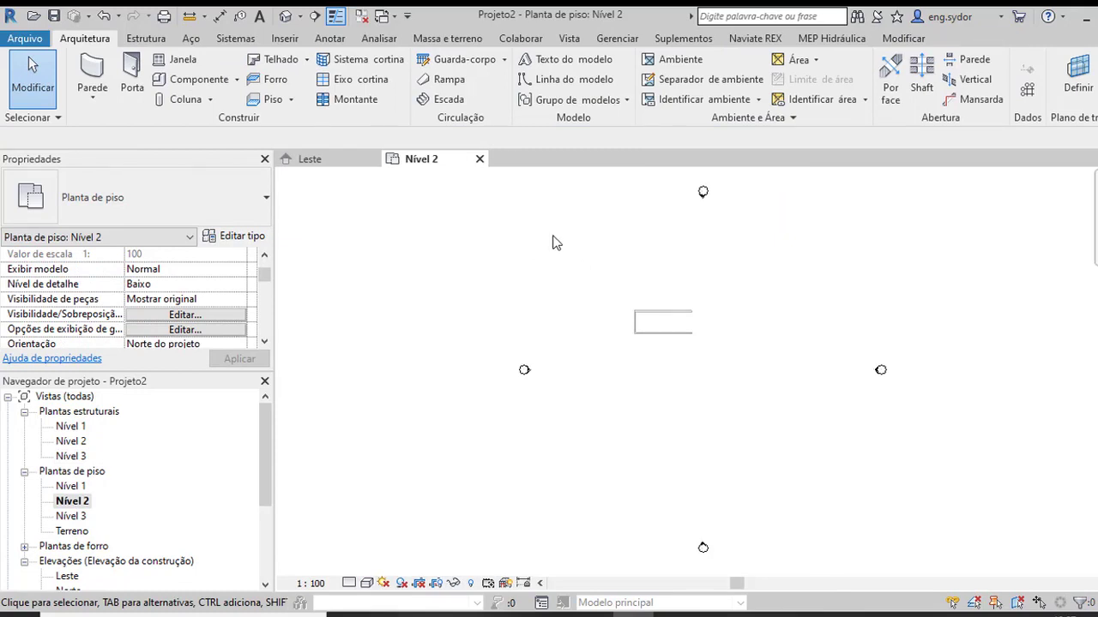
- Tile the Nível 2 plan and Leste elevation side by side with WT
key("w")
key("t")
scroll(458, 301, "down", 2)
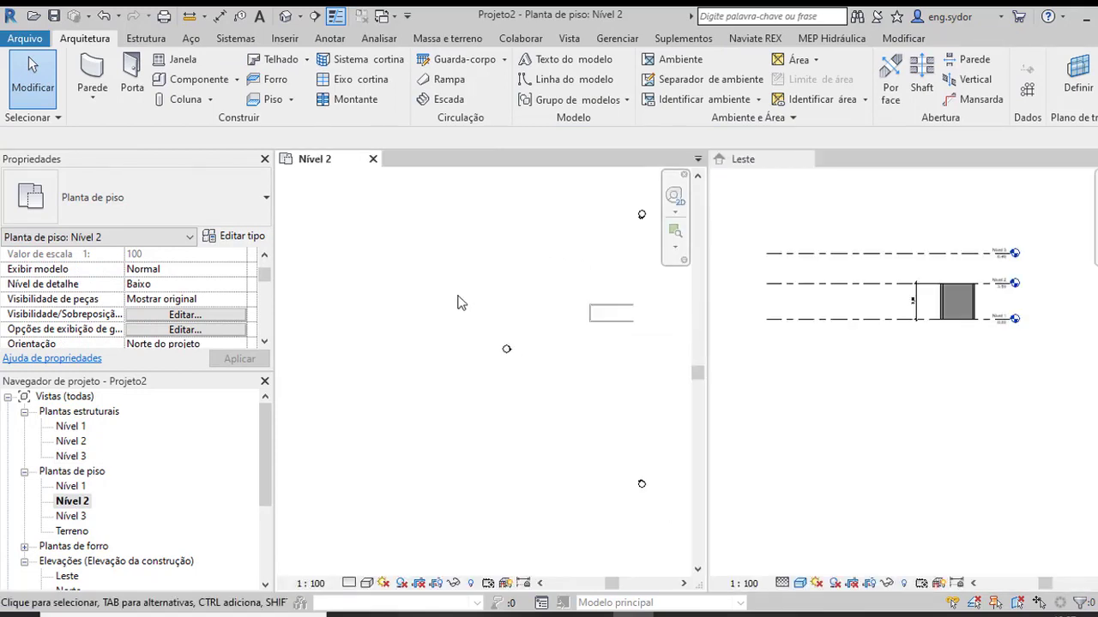
scroll(471, 293, "down", 2)
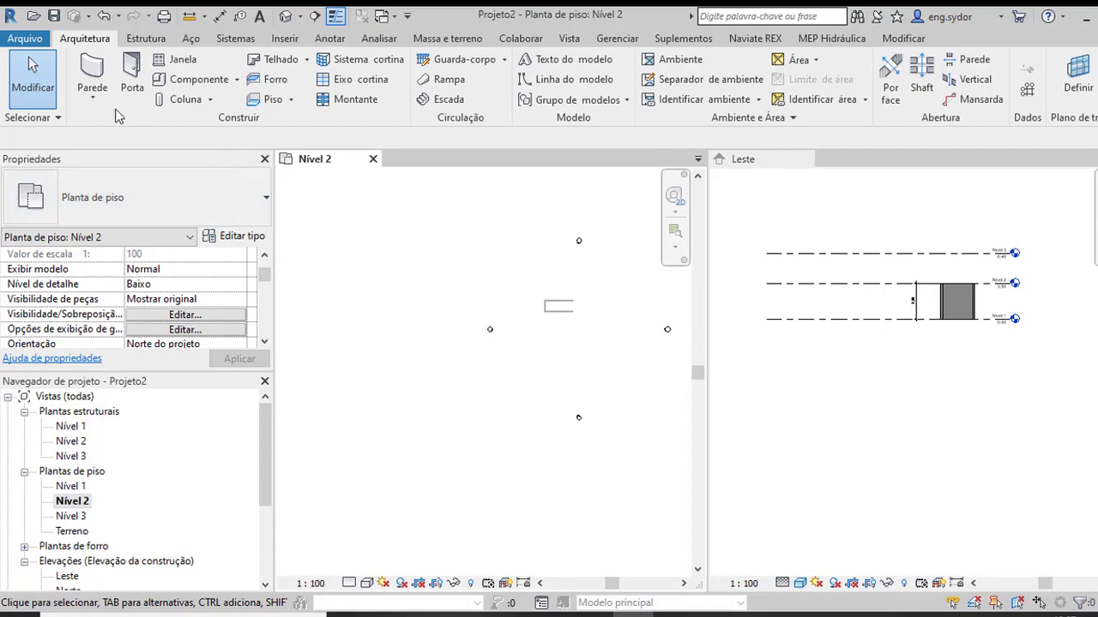
- Draw a short horizontal architectural wall on the Nível 2 plan
left_click(92, 96)
left_click(142, 127)
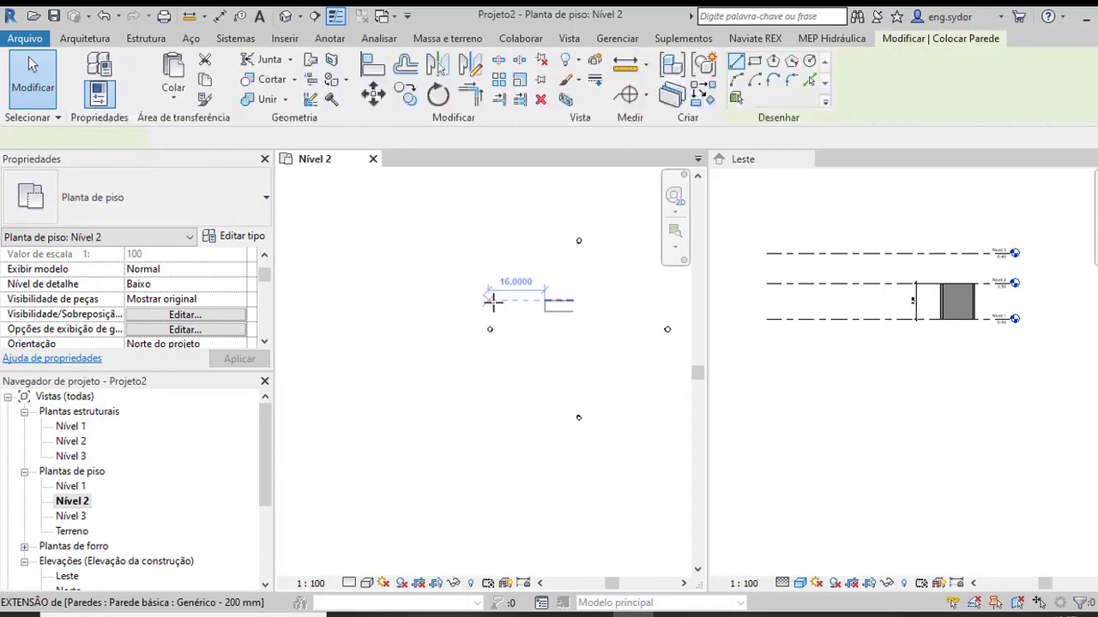
scroll(558, 314, "up", 3)
left_click(471, 251)
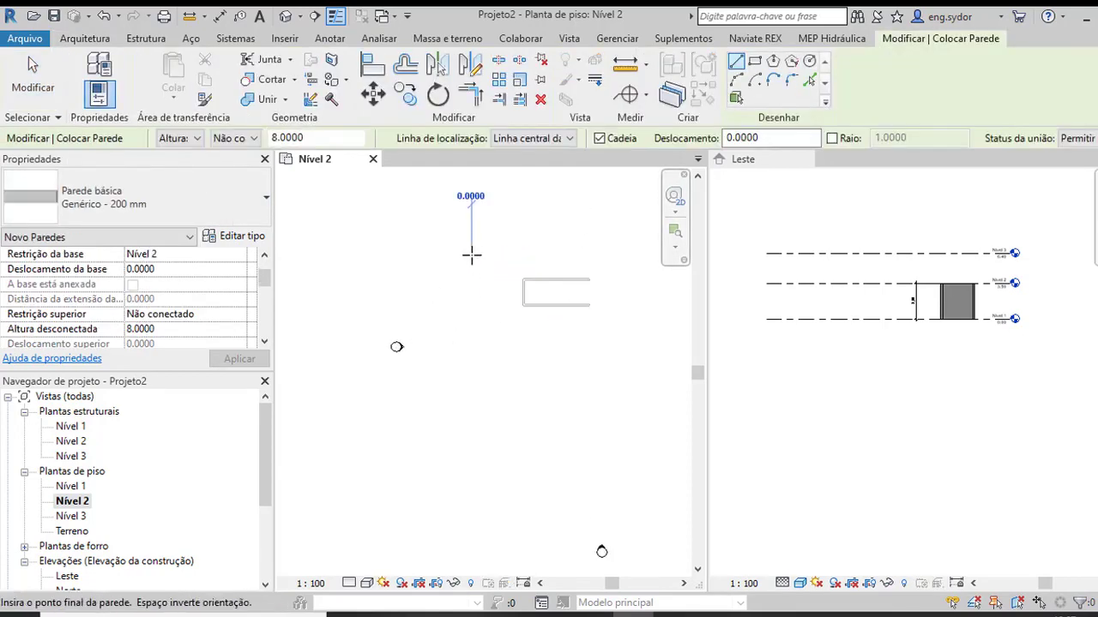
left_click(471, 248)
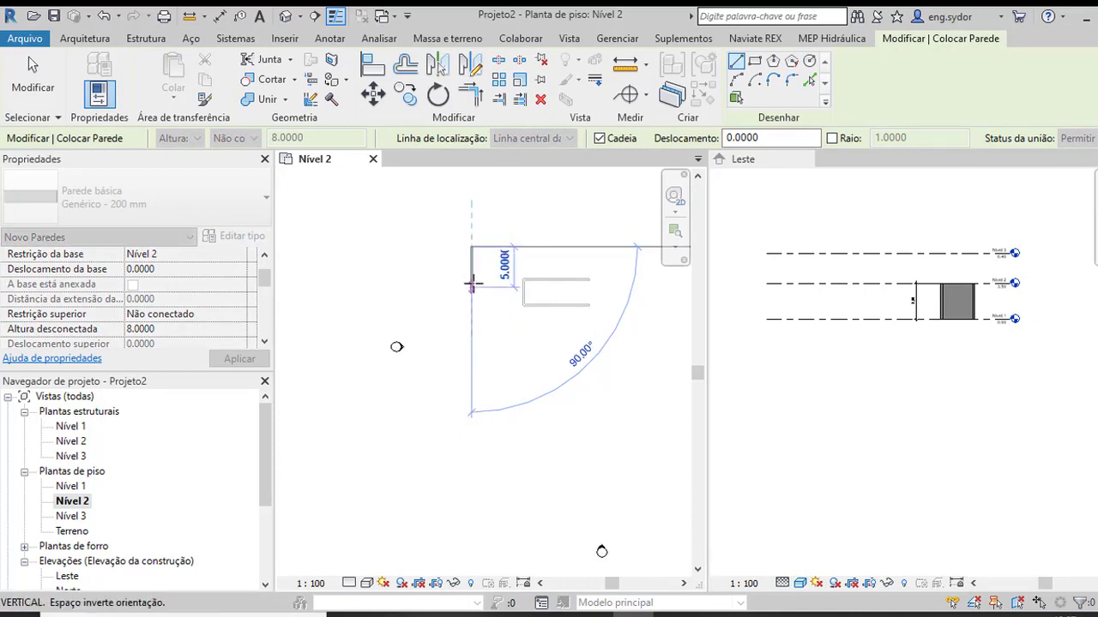
left_click(537, 246)
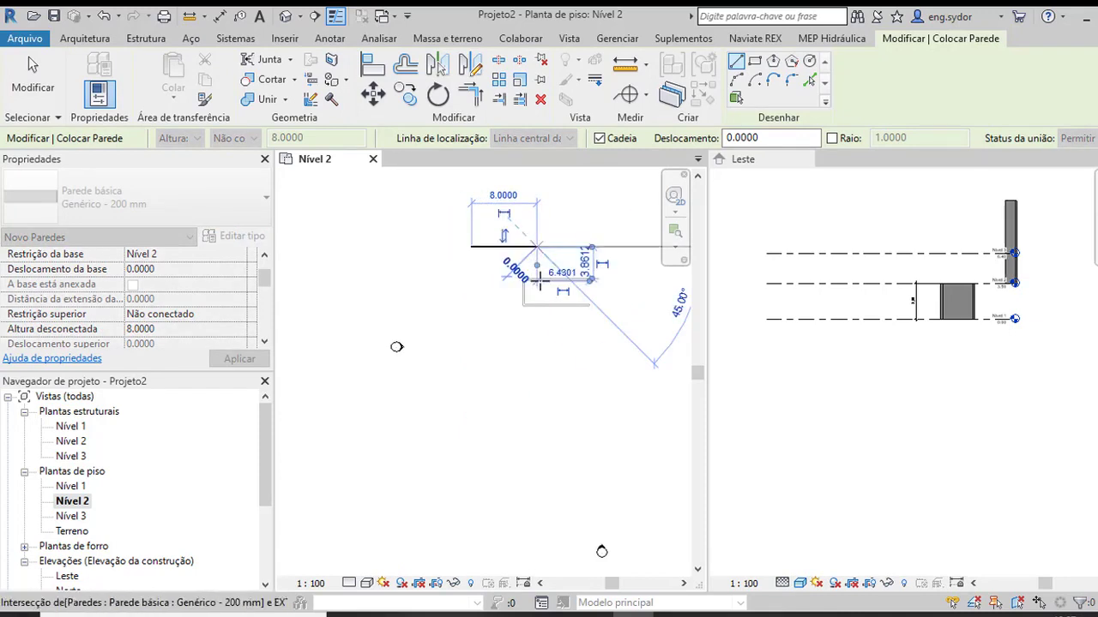
key("Escape")
- Place a rectangular box of four walls using the Rectangle draw option
left_click(759, 63)
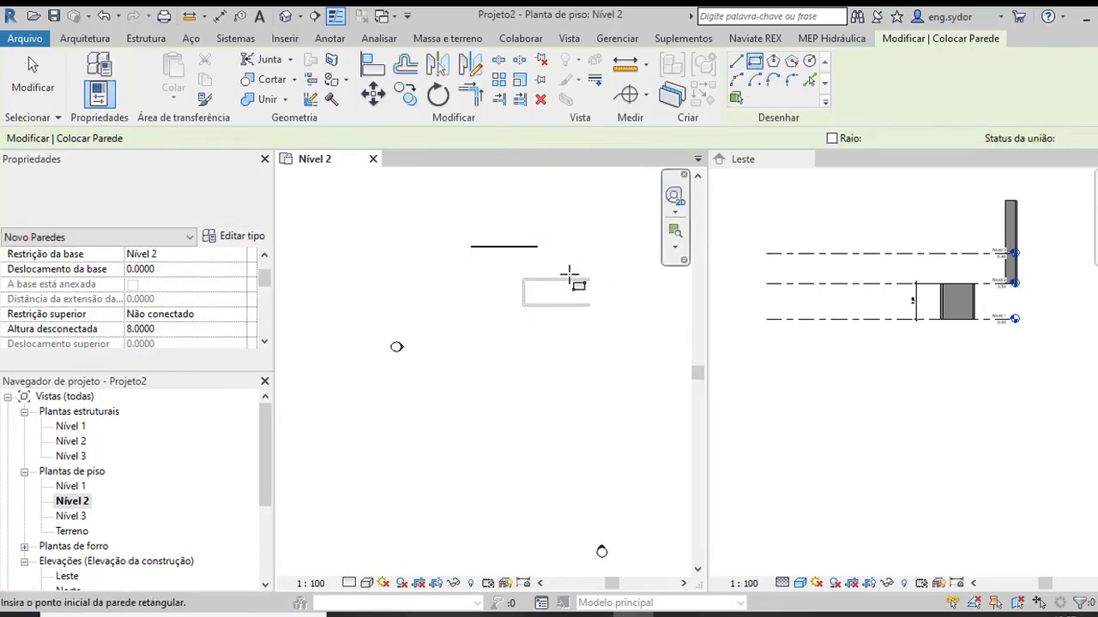
left_click(500, 266)
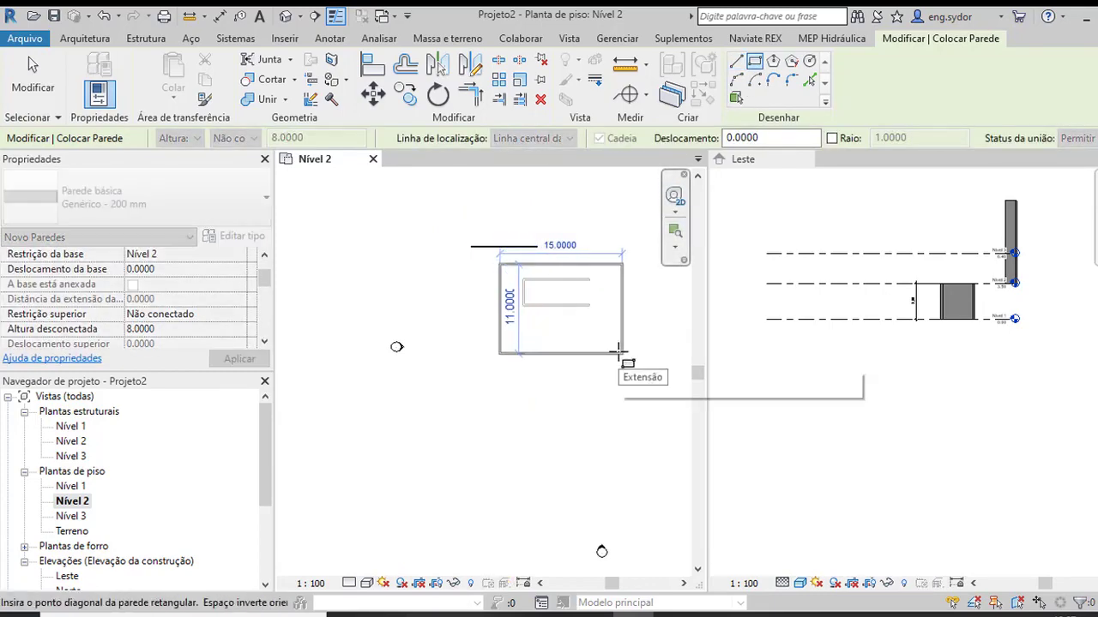
left_click(621, 351)
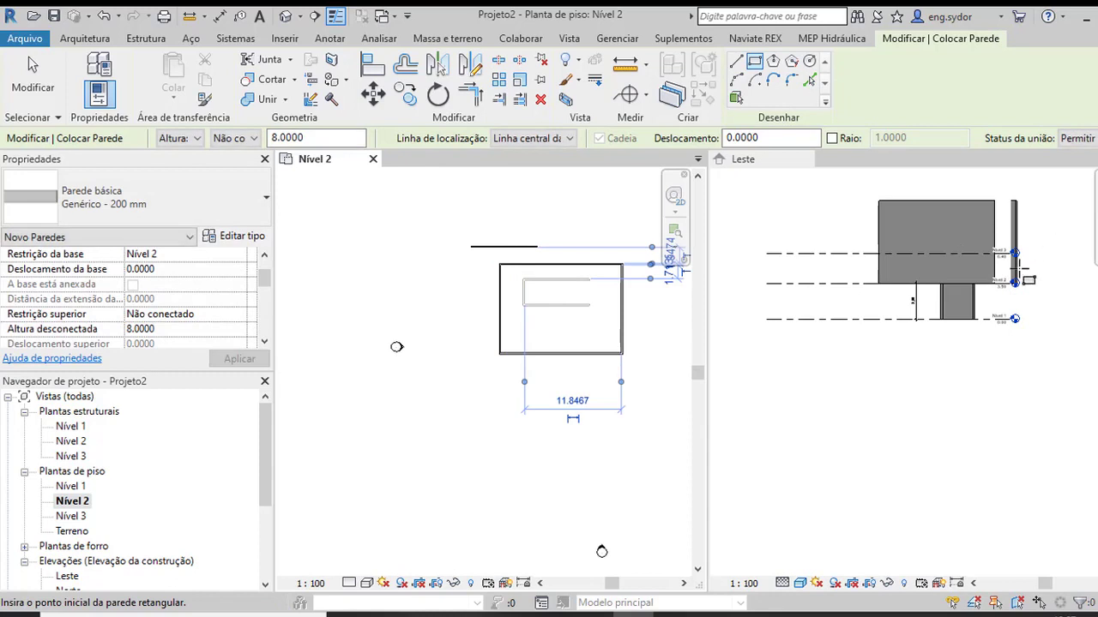
scroll(1012, 274, "up", 3)
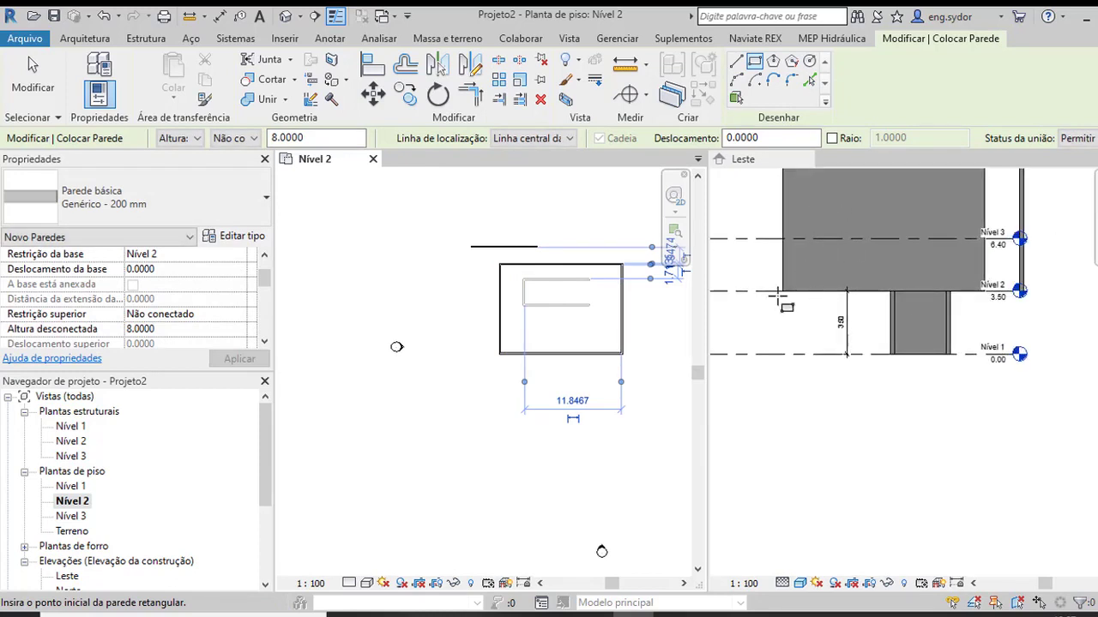
scroll(782, 291, "down", 2)
scroll(598, 359, "down", 2)
key("Escape")
key("Escape")
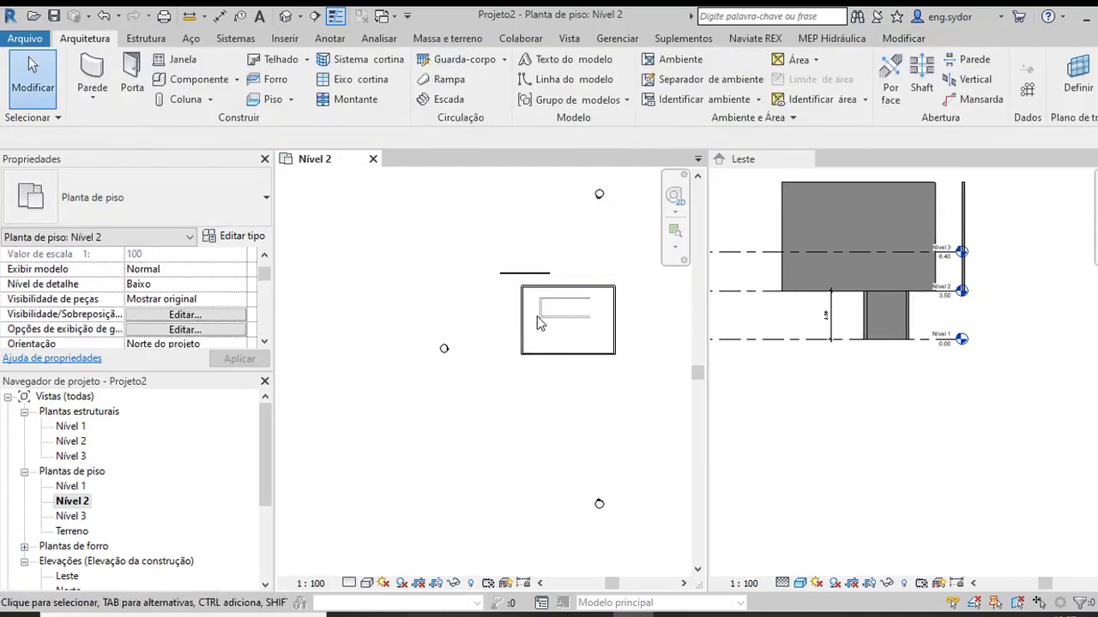
- Undo the wall box and set up rectangle walls with their top at Nível 3
key("ctrl+z")
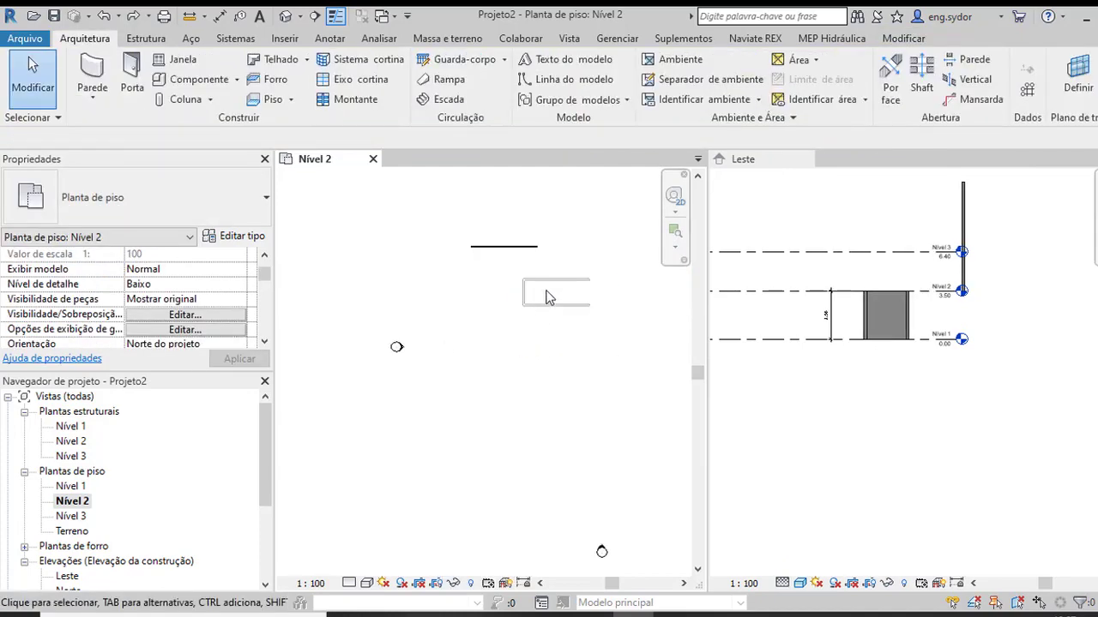
left_click(94, 96)
left_click(129, 125)
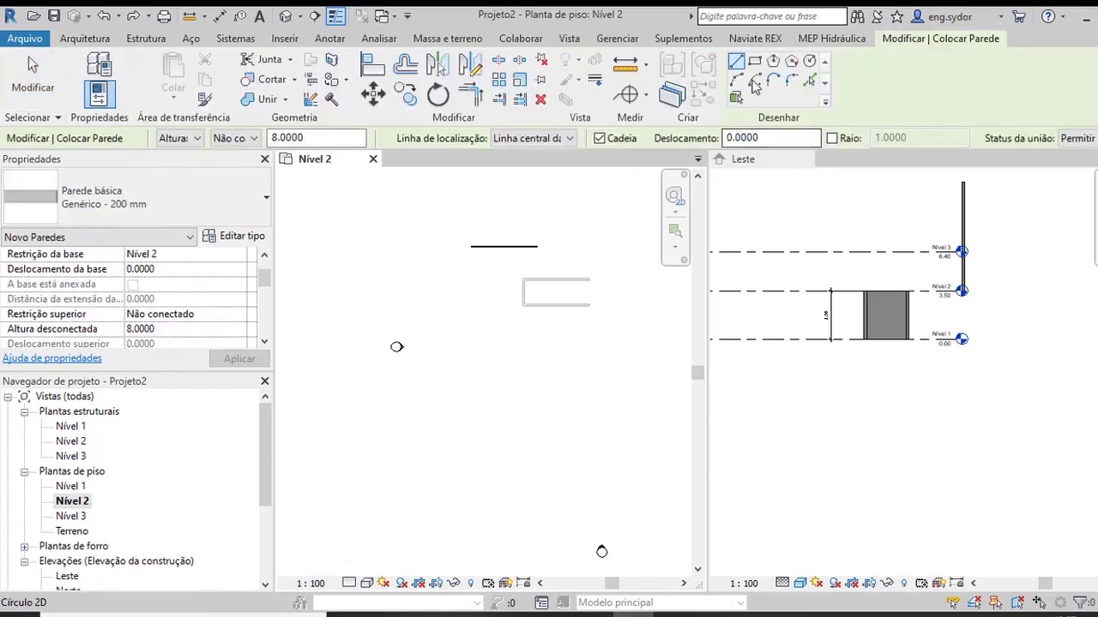
left_click(755, 61)
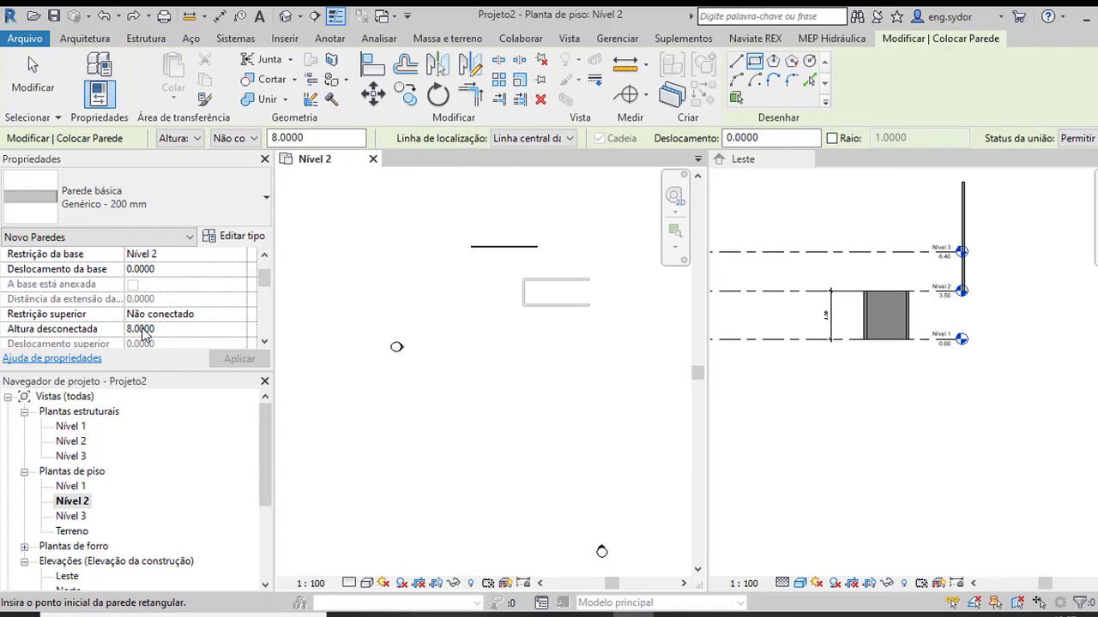
left_click(253, 138)
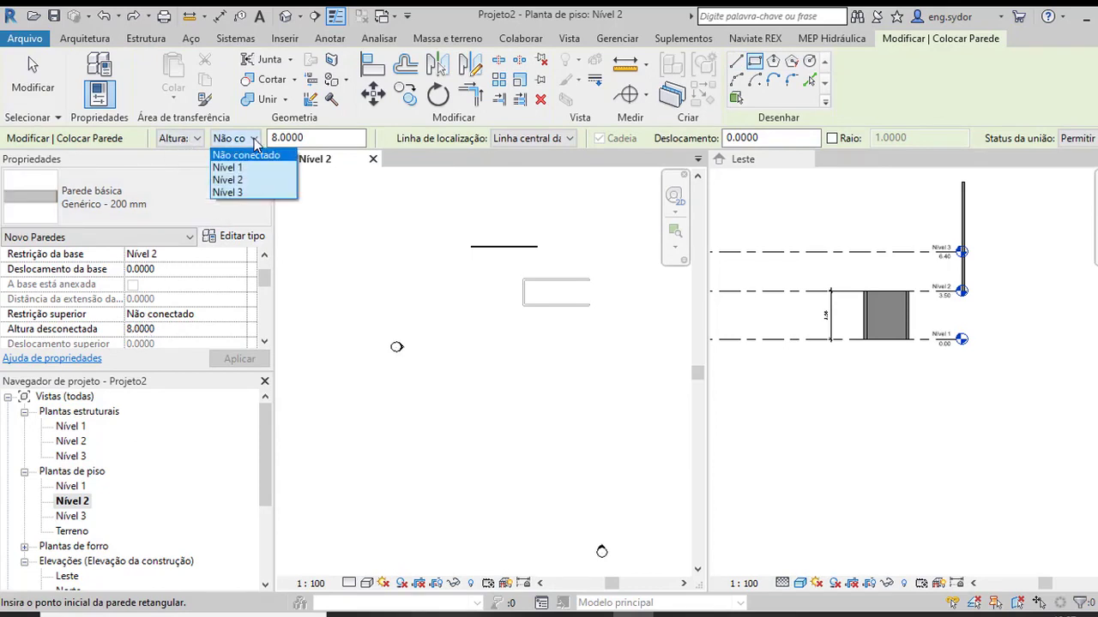
left_click(246, 194)
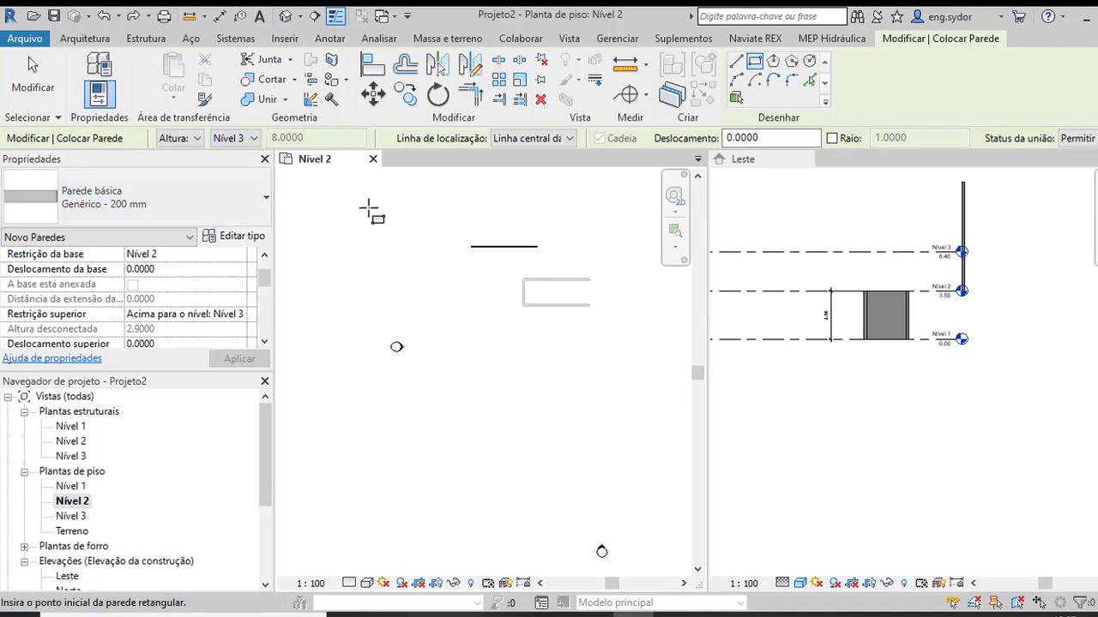
- Draw the larger wall rectangle around the small box on Nível 2
left_click(456, 264)
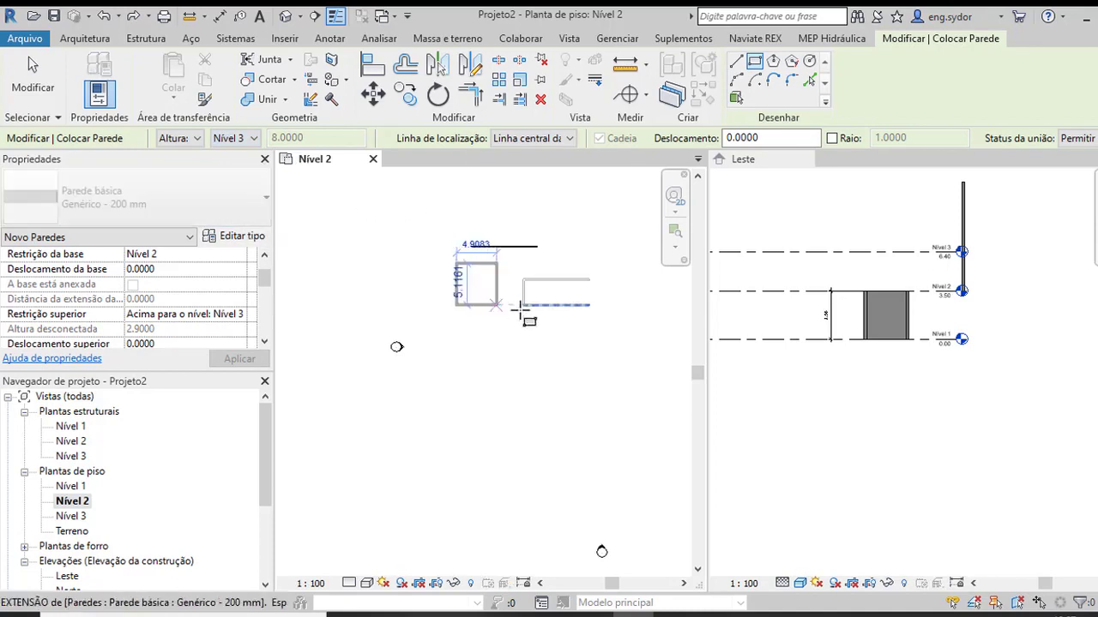
left_click(590, 321)
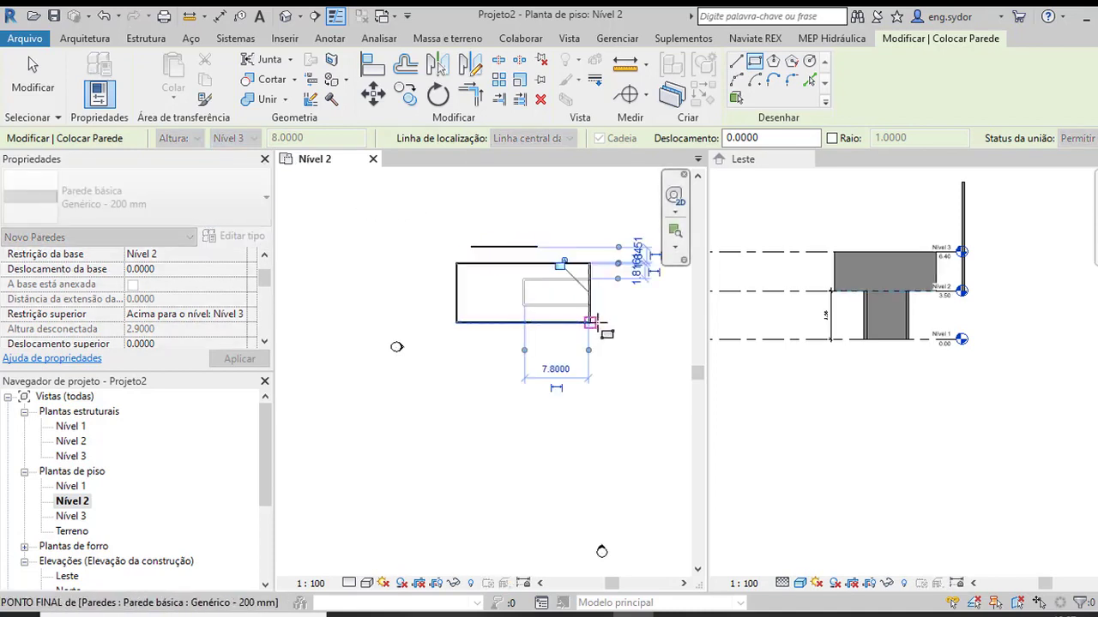
scroll(900, 245, "up", 1)
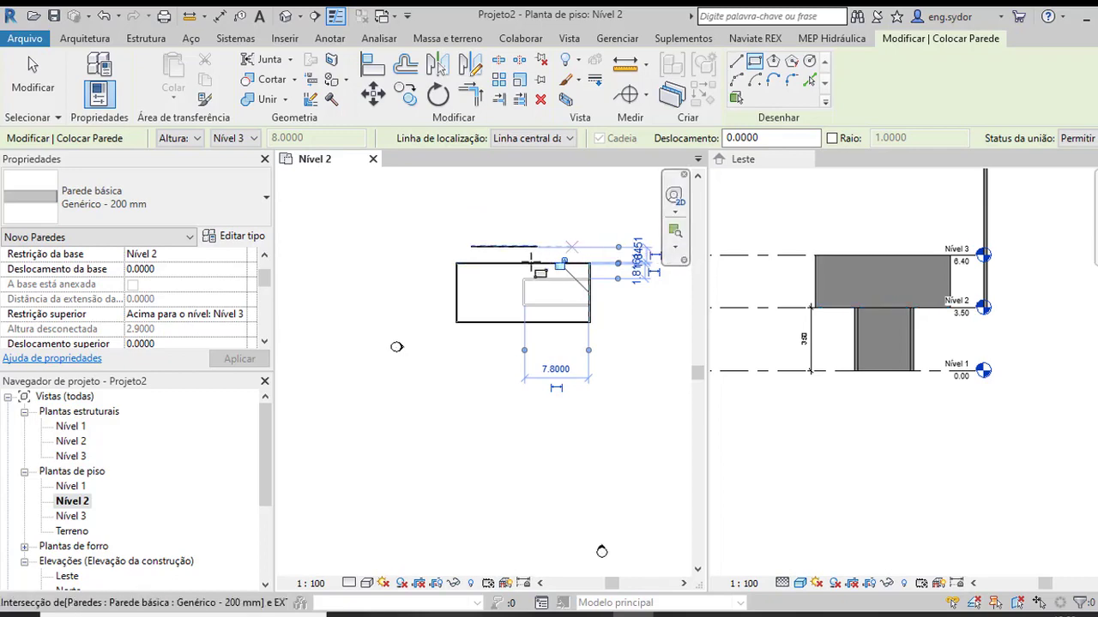
left_click(631, 268)
key("Escape")
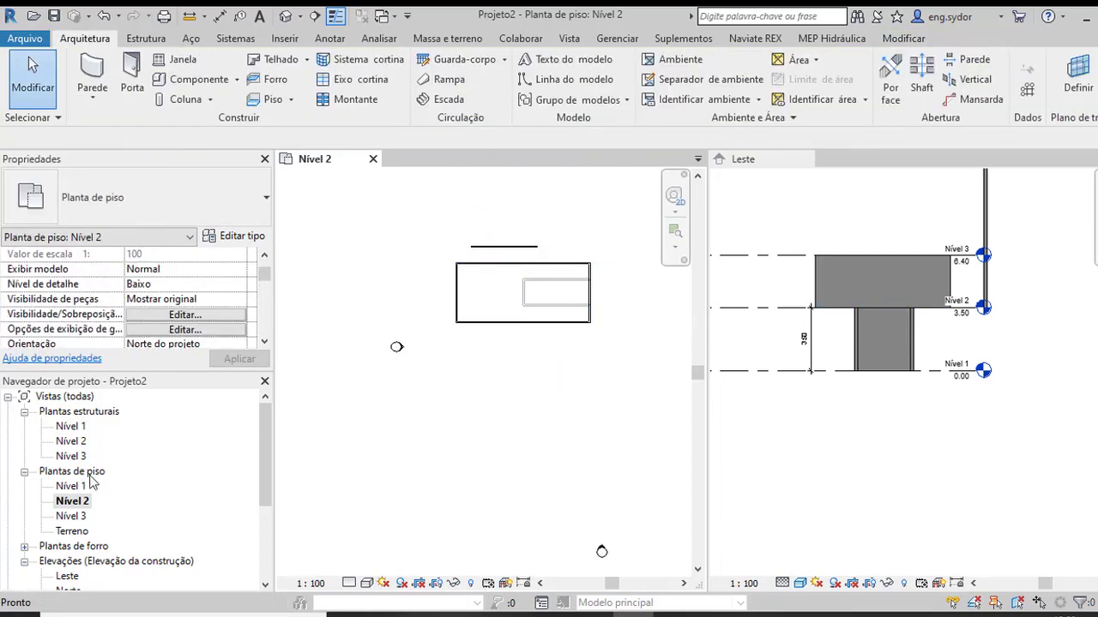
right_click(75, 487)
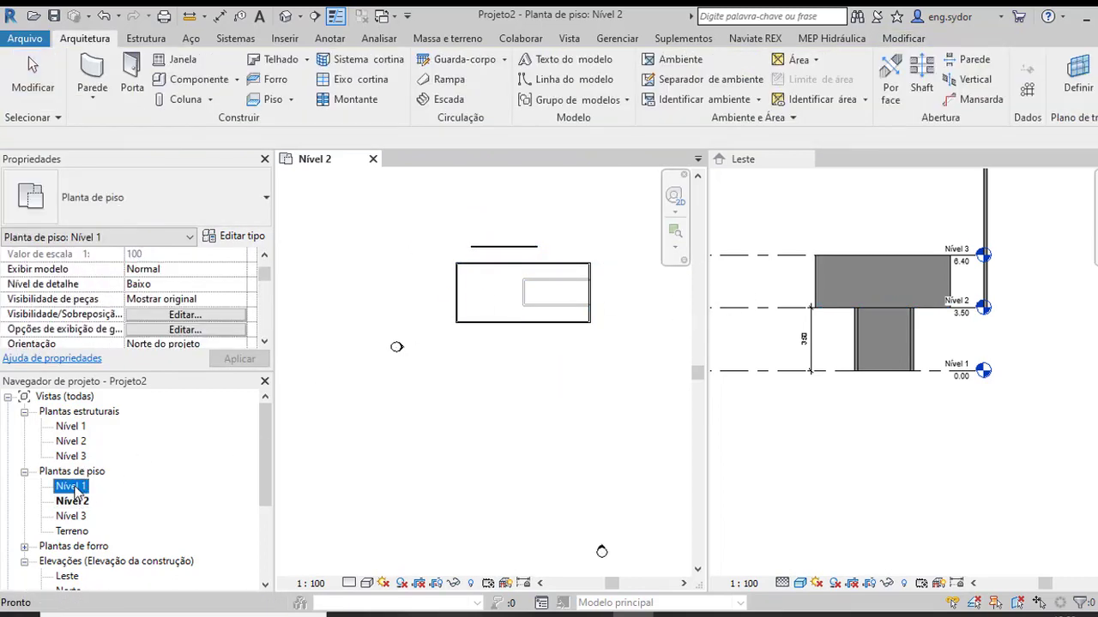
left_click(128, 346)
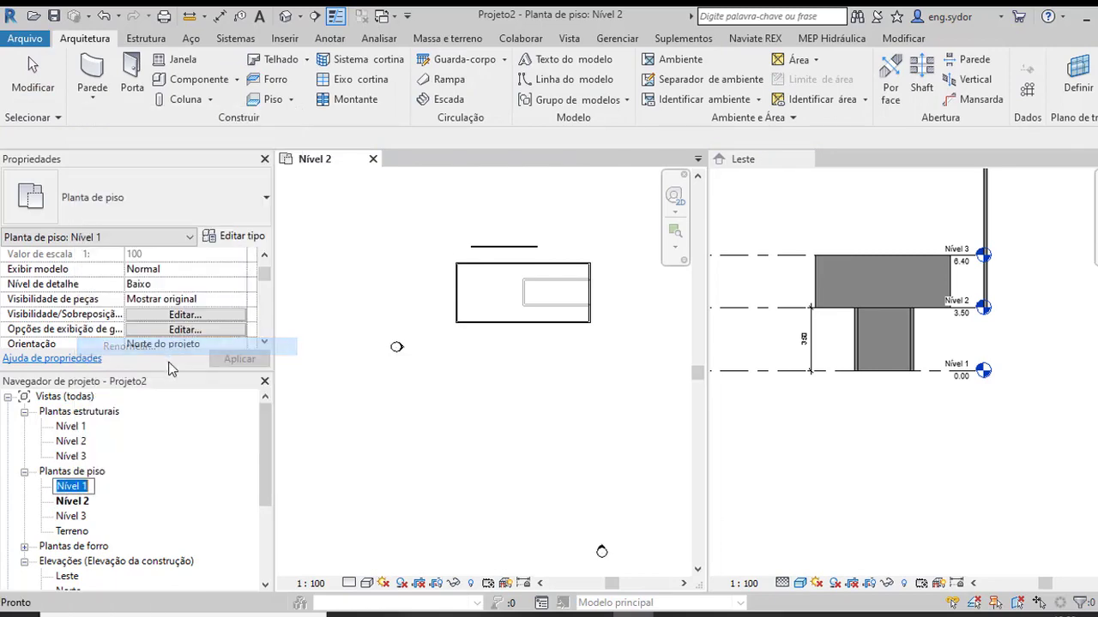
left_click(74, 503)
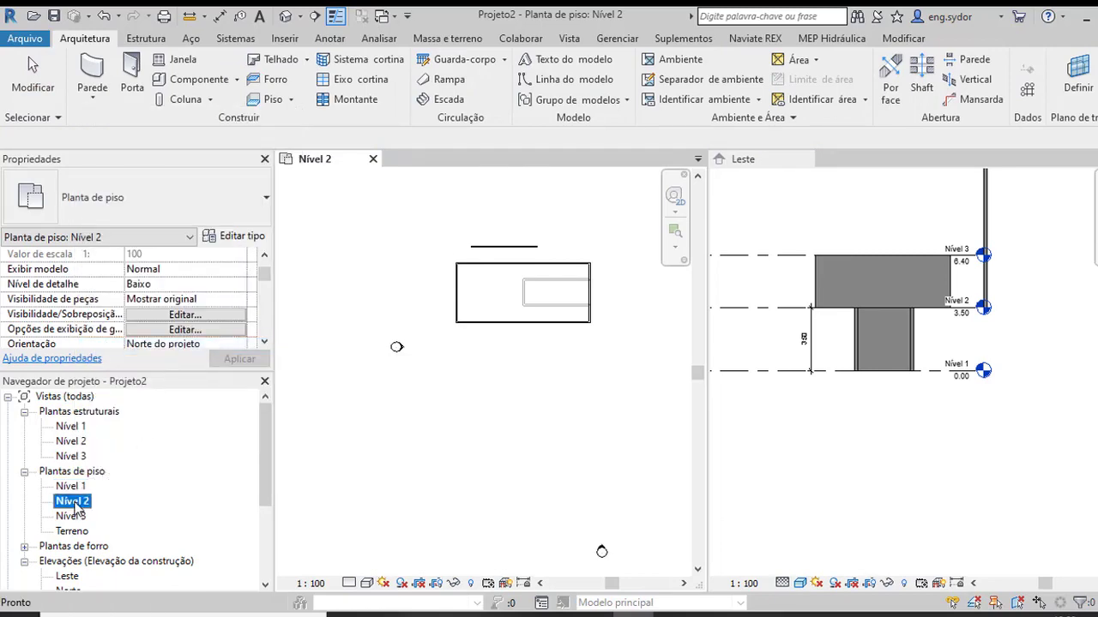
right_click(74, 503)
left_click(140, 370)
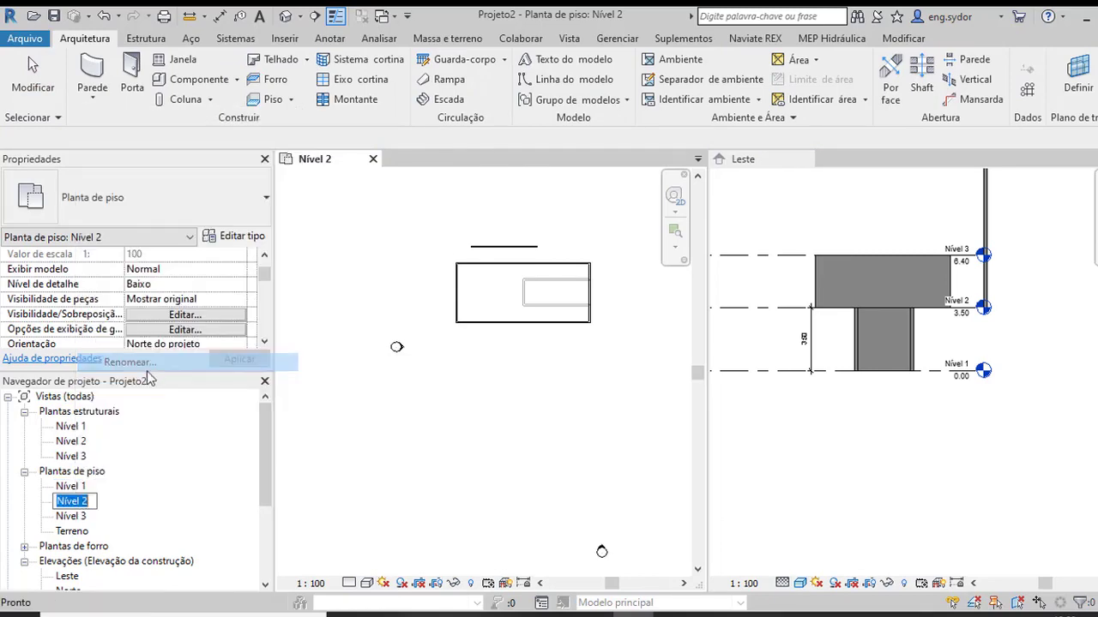
right_click(75, 520)
left_click(389, 420)
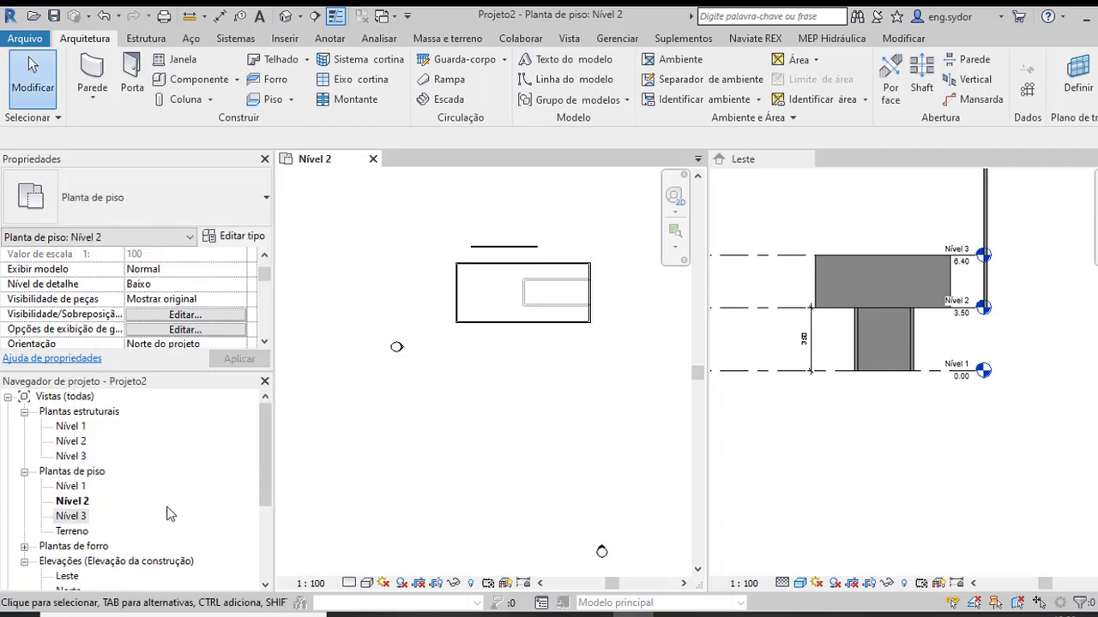
scroll(1025, 276, "down", 2)
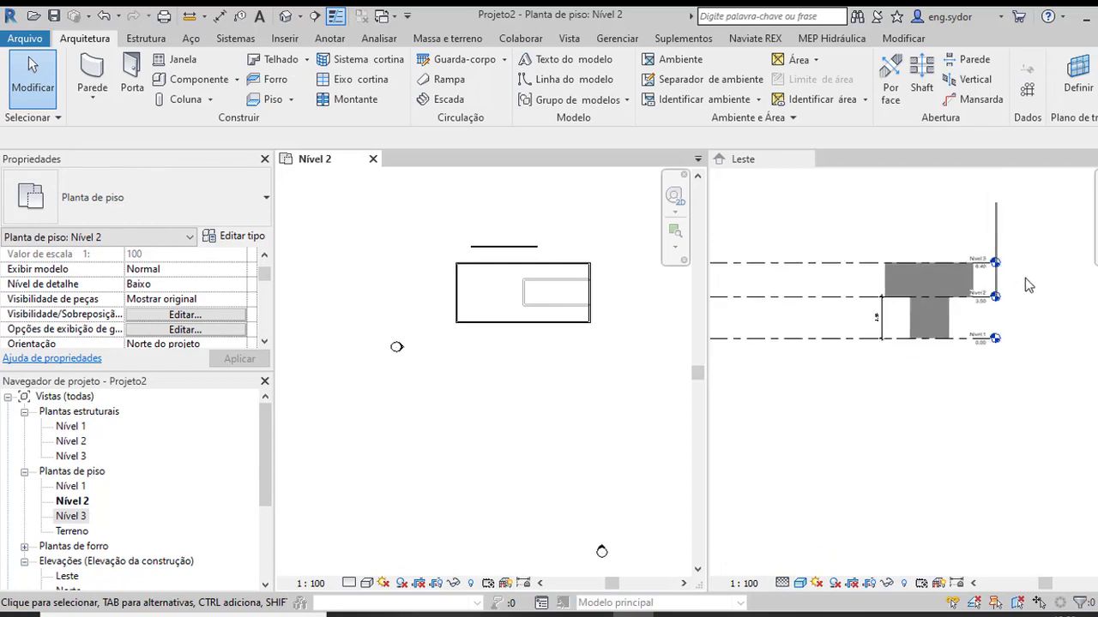
scroll(1020, 296, "down", 2)
scroll(1009, 340, "up", 1)
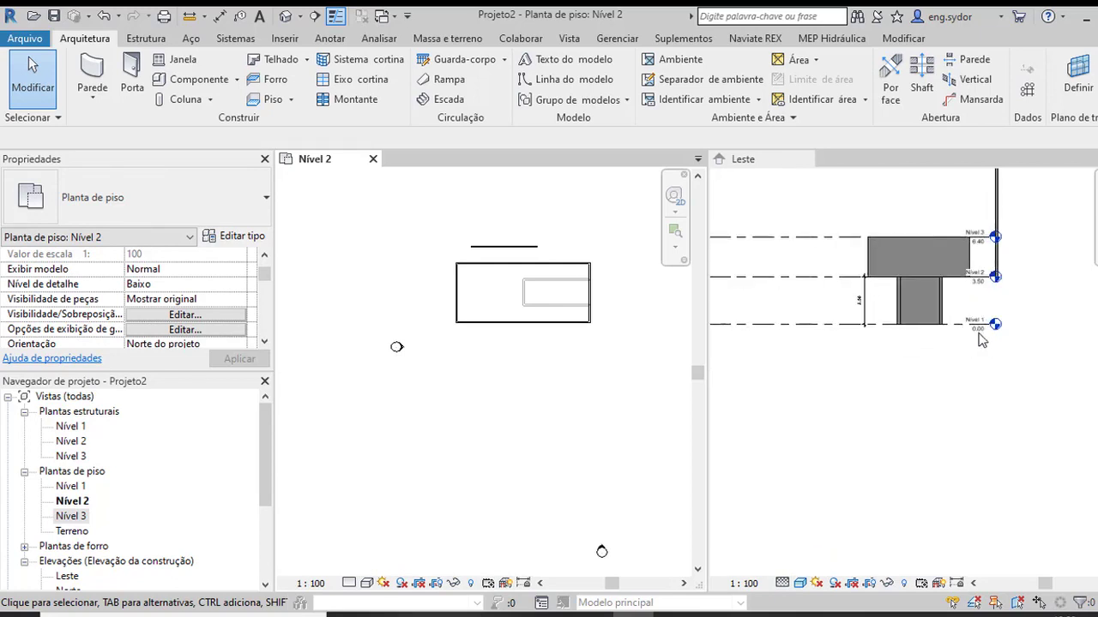
scroll(983, 340, "up", 1)
scroll(976, 329, "down", 1)
scroll(959, 325, "down", 1)
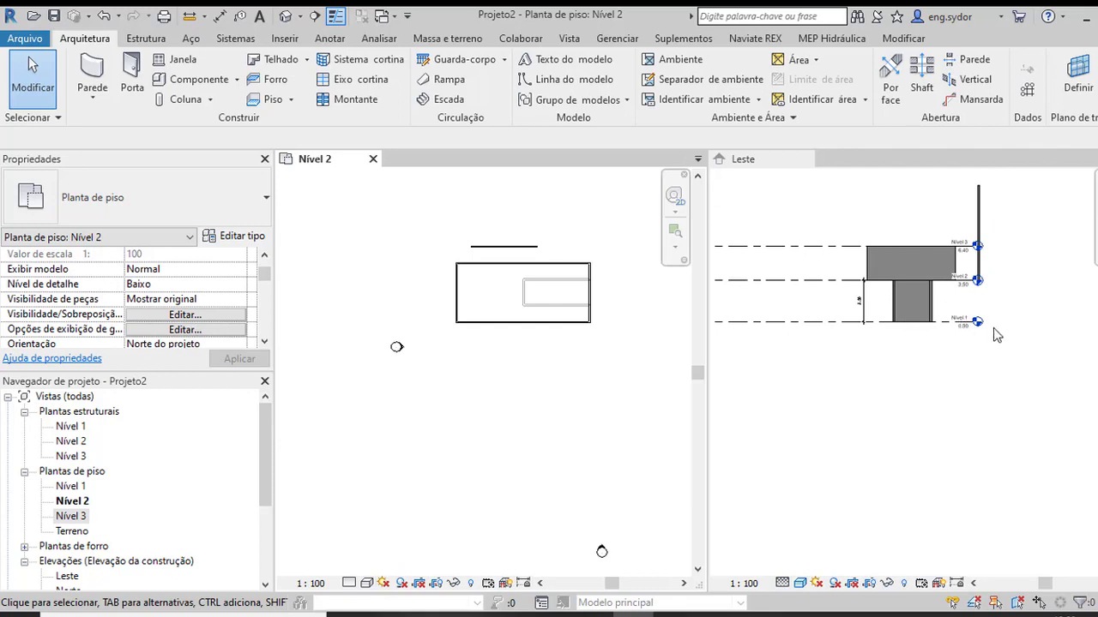
scroll(995, 327, "up", 1)
scroll(998, 328, "up", 1)
scroll(982, 330, "down", 1)
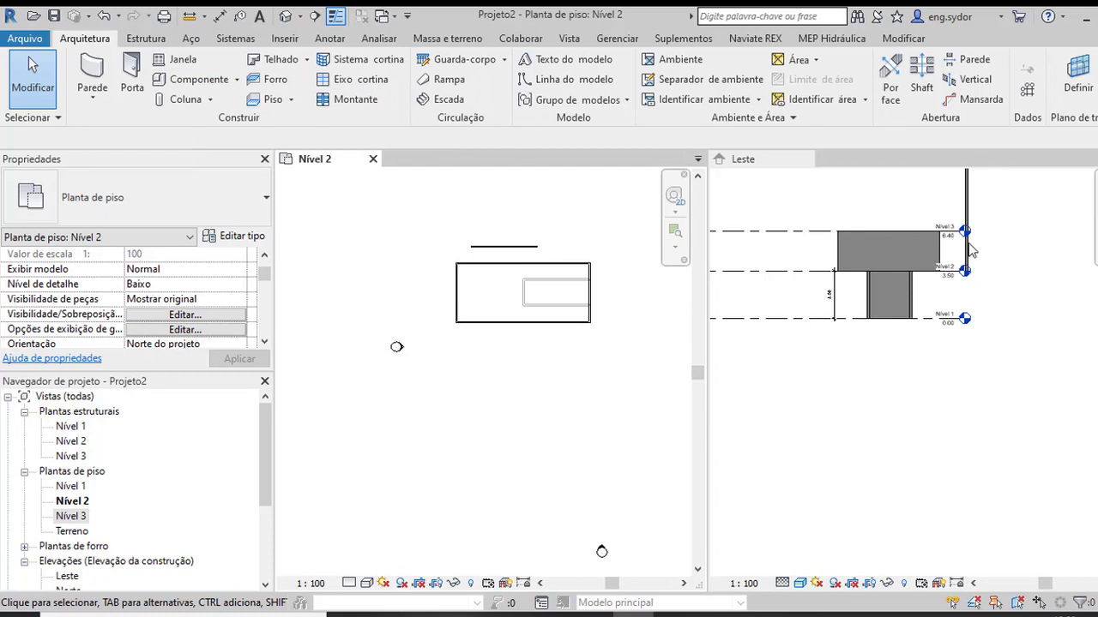
scroll(857, 283, "down", 3)
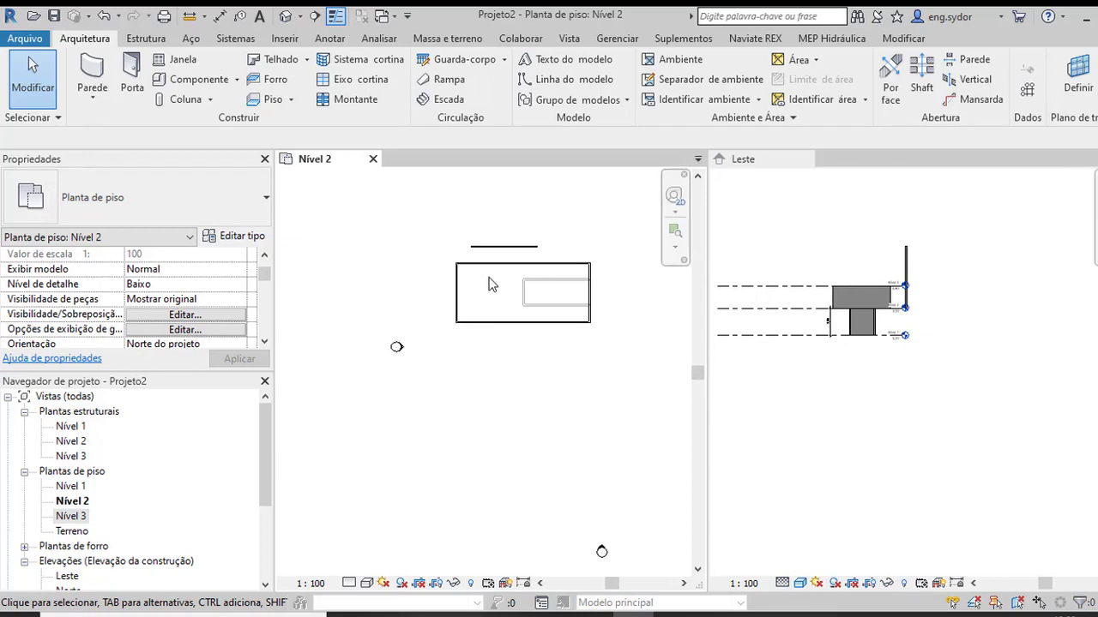
scroll(463, 263, "down", 1)
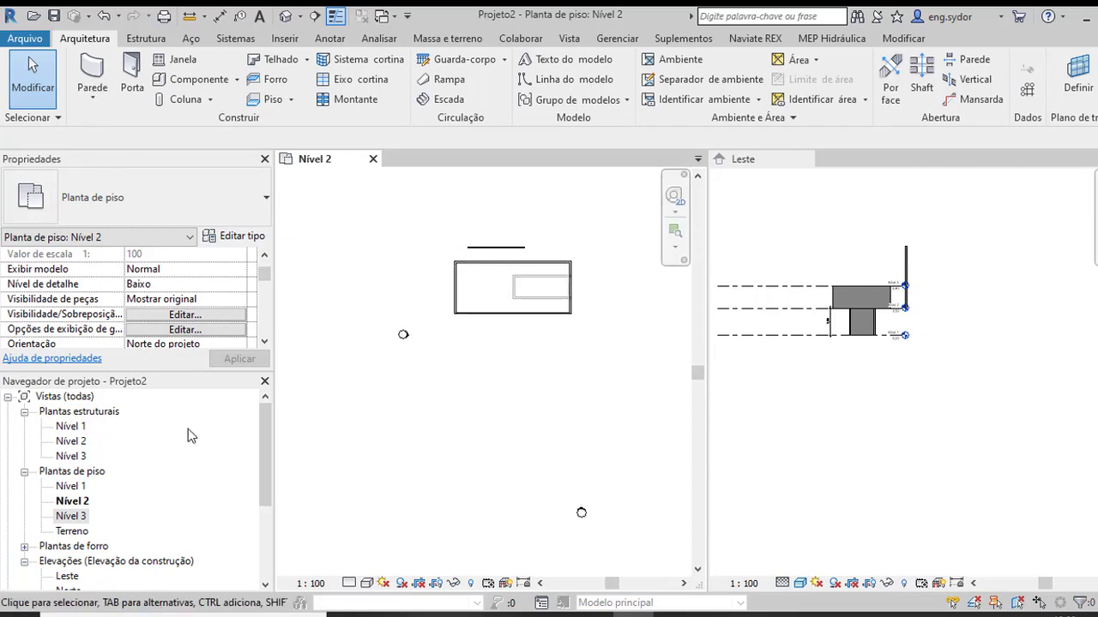
scroll(188, 428, "down", 1)
scroll(187, 445, "down", 2)
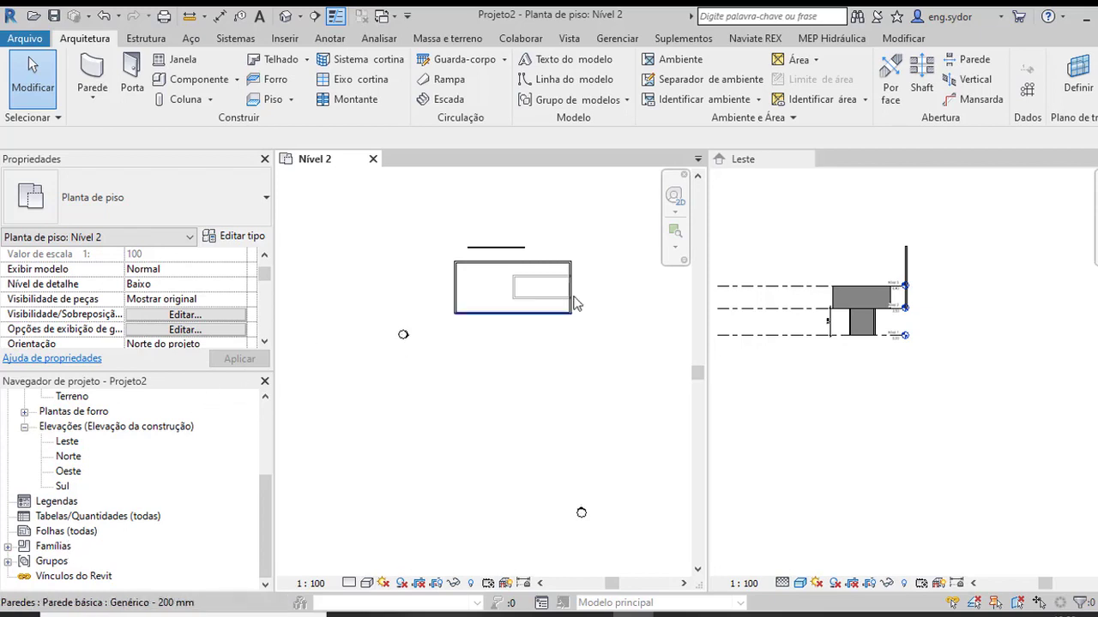
- Activate the Leste elevation and bring up the Arquivo menu's Salvar como choices
left_click(825, 227)
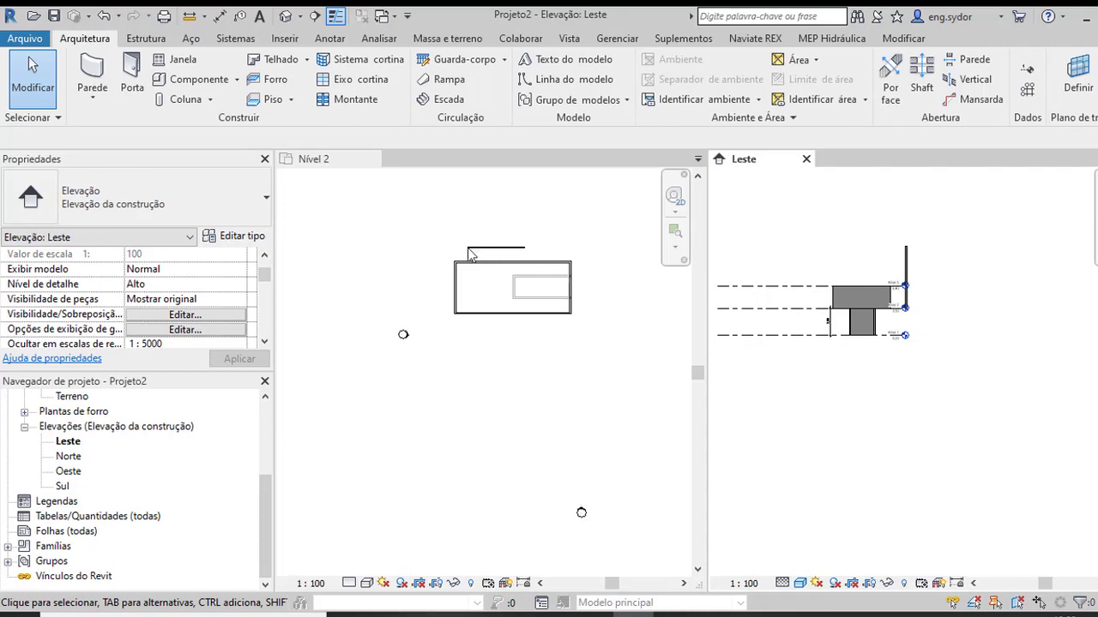
scroll(473, 258, "down", 2)
scroll(471, 253, "down", 1)
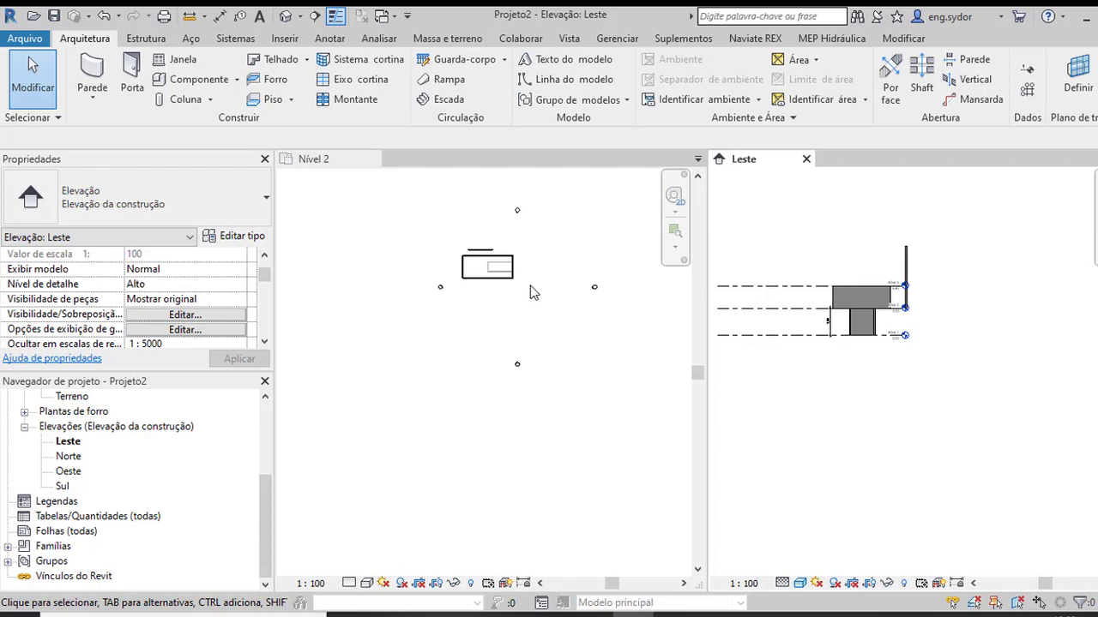
scroll(563, 258, "up", 1)
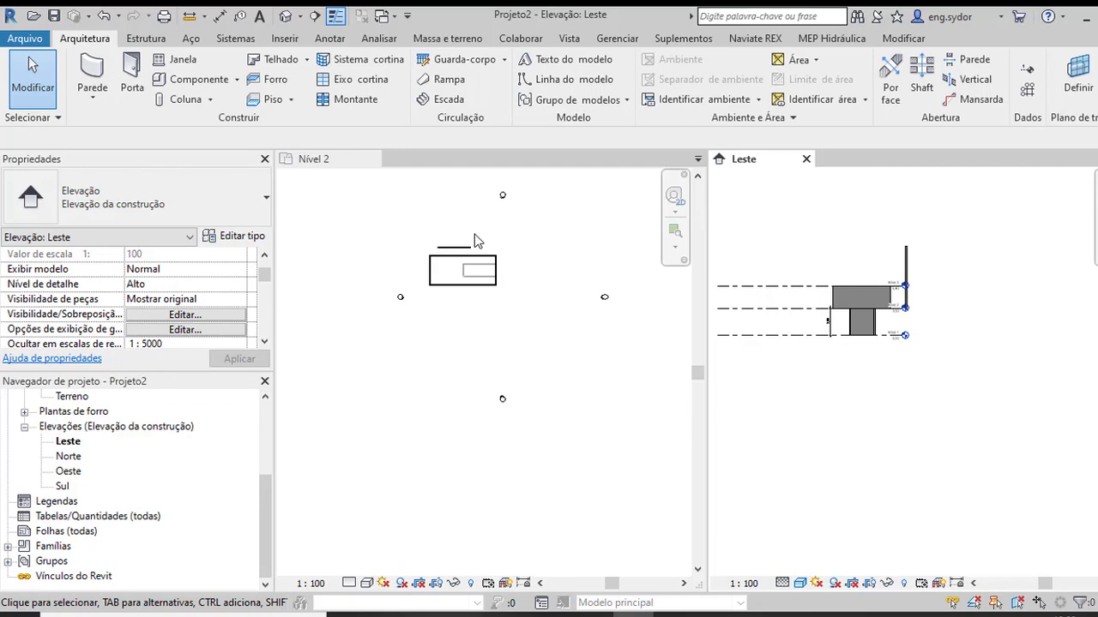
left_click(25, 40)
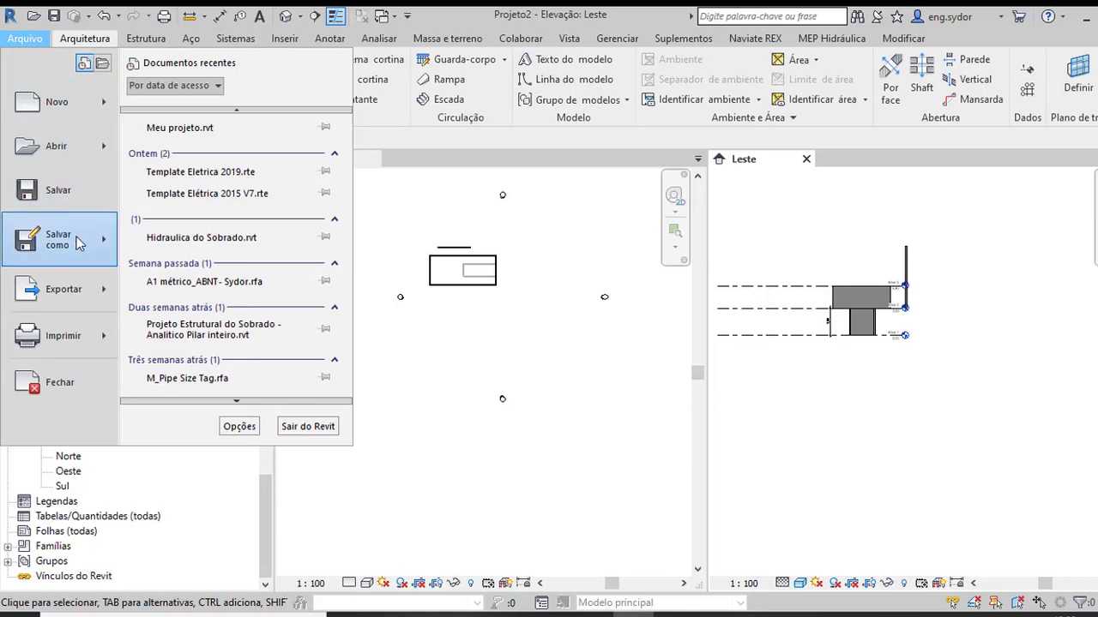
mouse_move(58, 239)
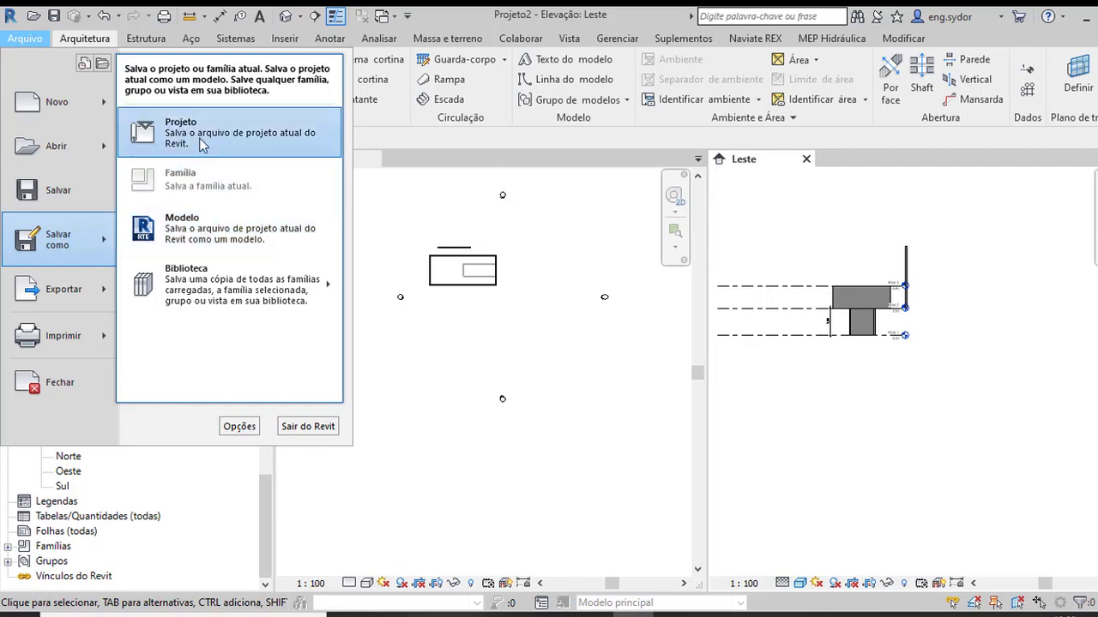
- Save as a Projeto named Meu projeto, limiting backups to 3
left_click(202, 145)
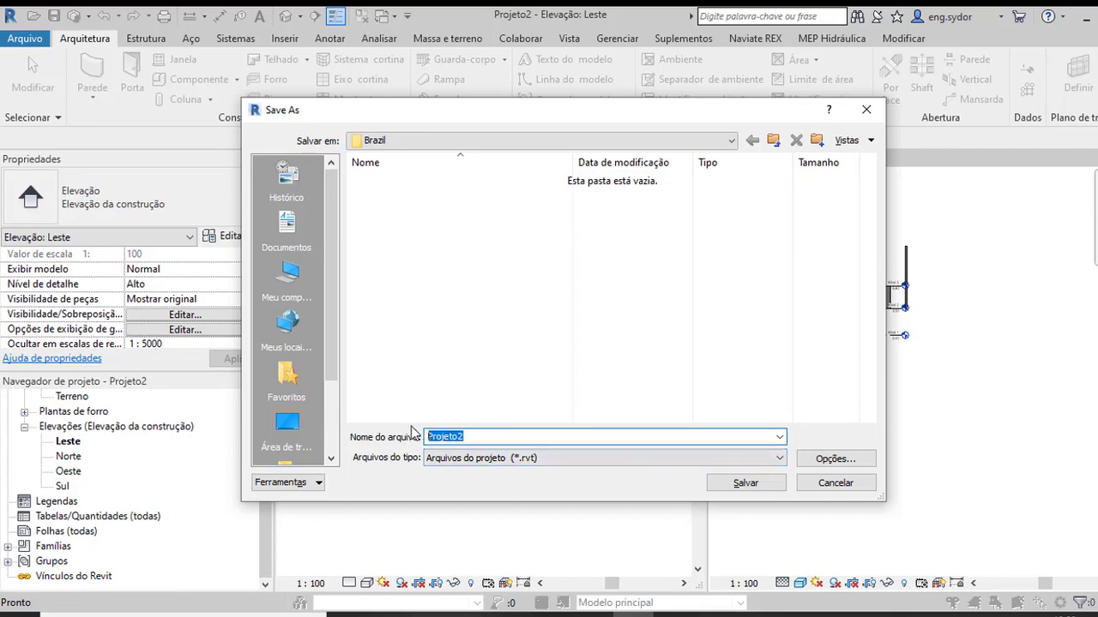
type("Meu p")
left_click(832, 457)
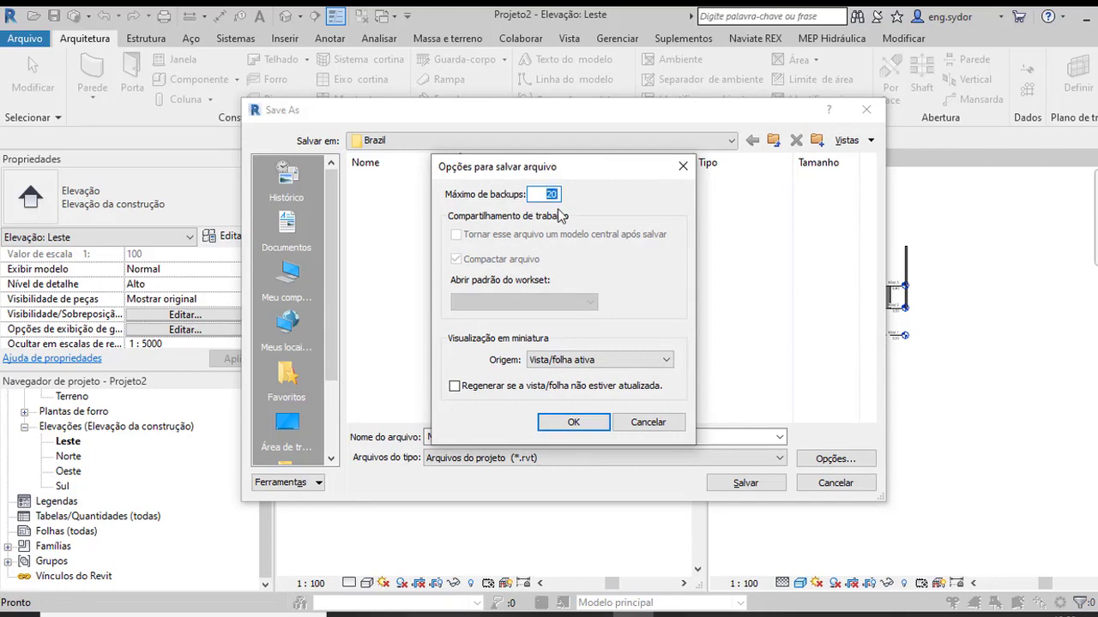
type("3")
left_click(574, 420)
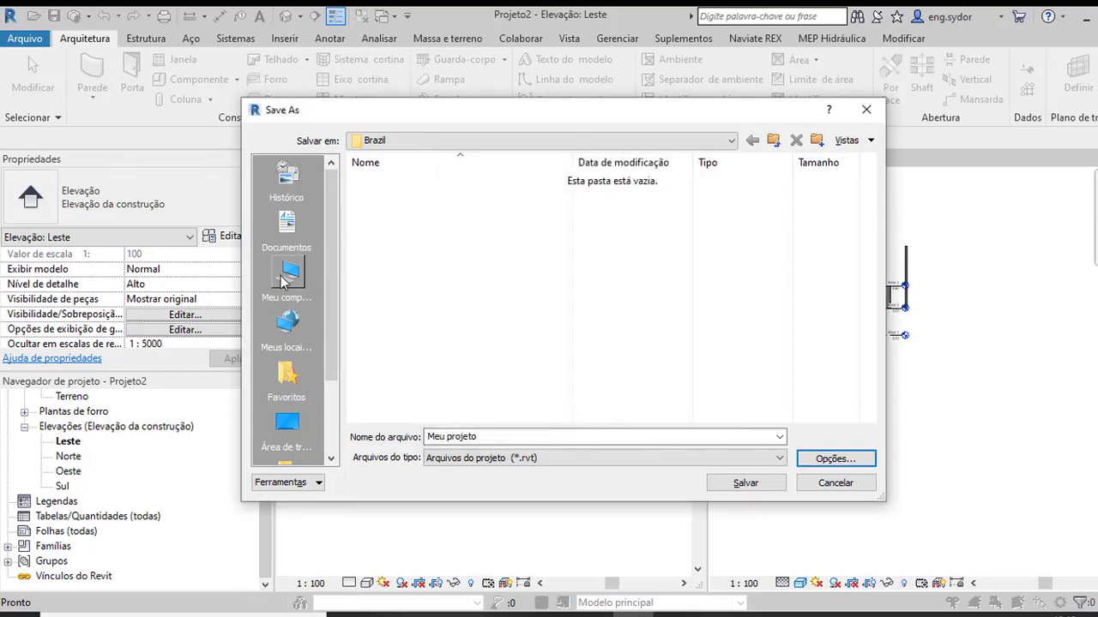
- Save it in Documentos, replacing the existing Meu projeto file
left_click(288, 224)
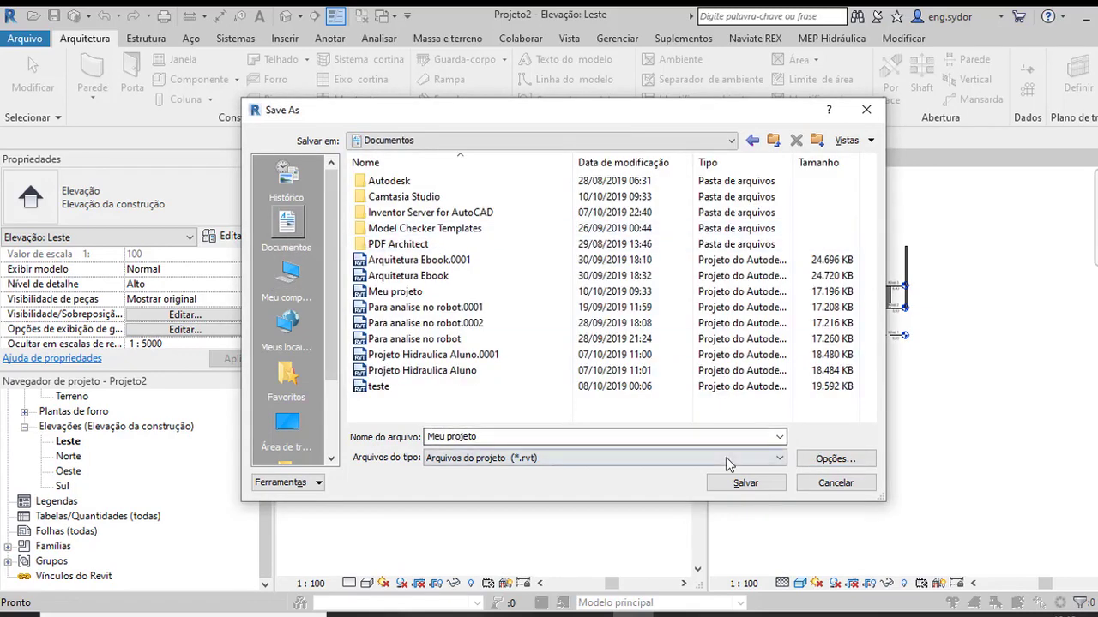
left_click(745, 482)
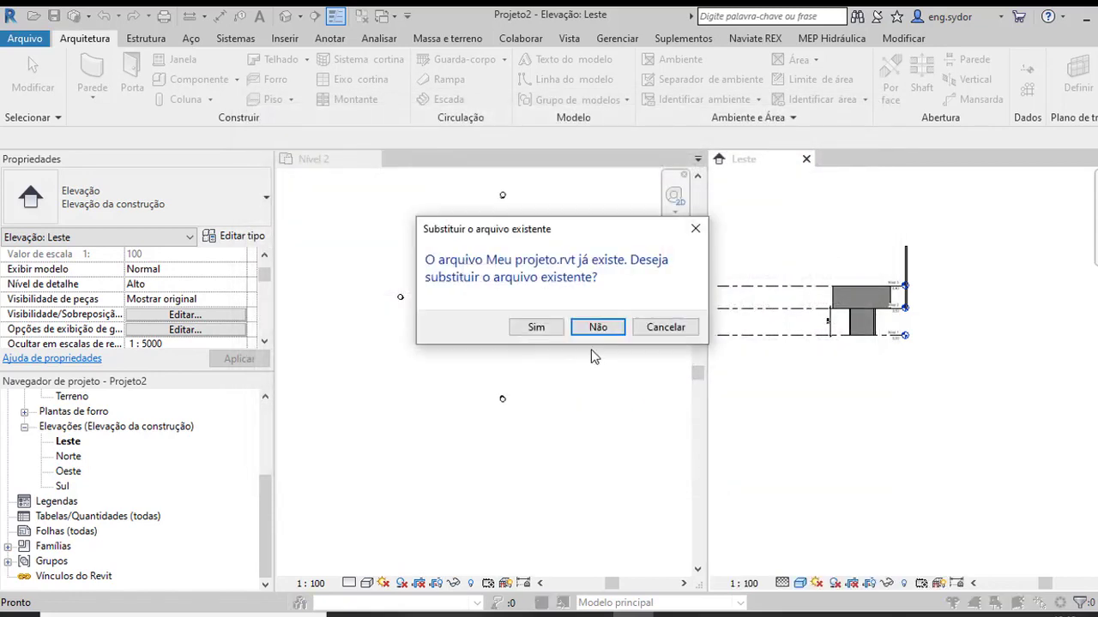
left_click(536, 327)
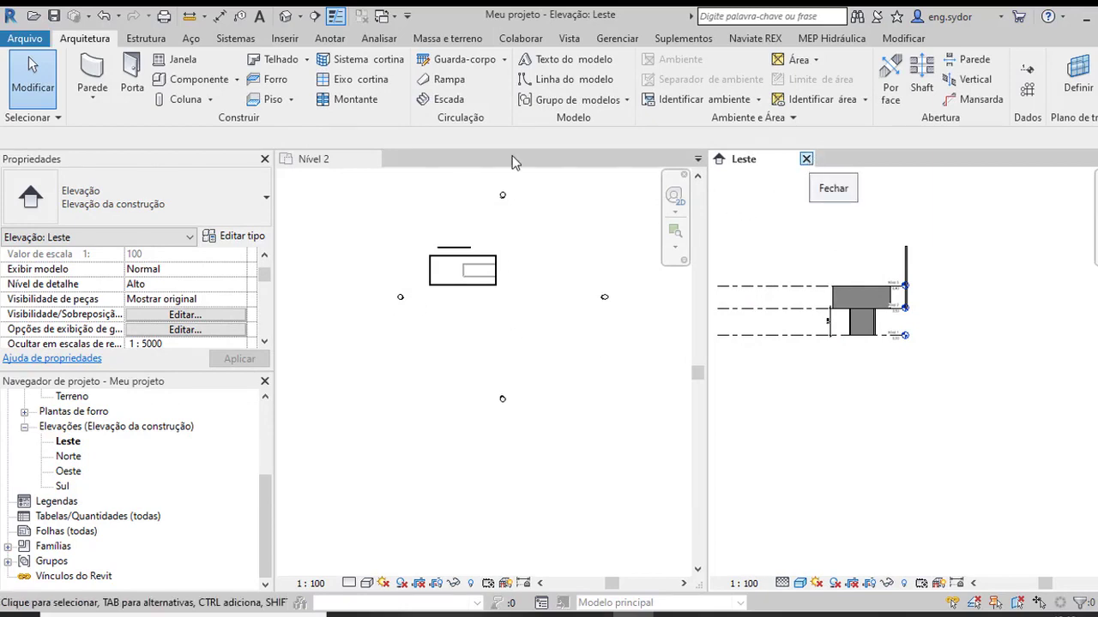
- Close Meu projeto, then reopen Meu projeto.rvt from Documentos
left_click(25, 38)
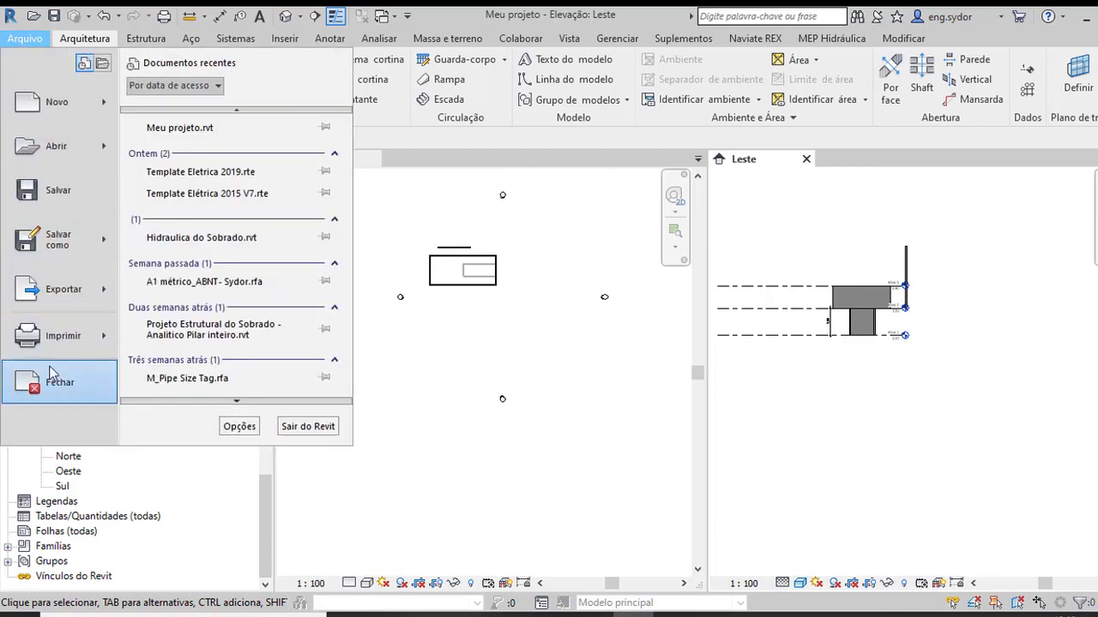
left_click(182, 382)
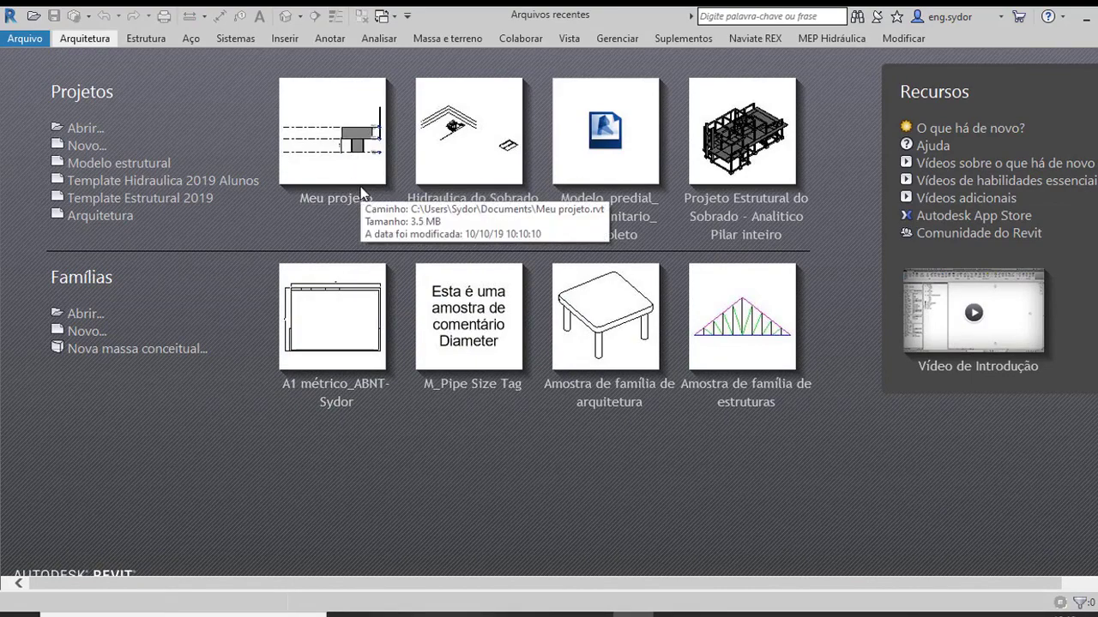
left_click(96, 137)
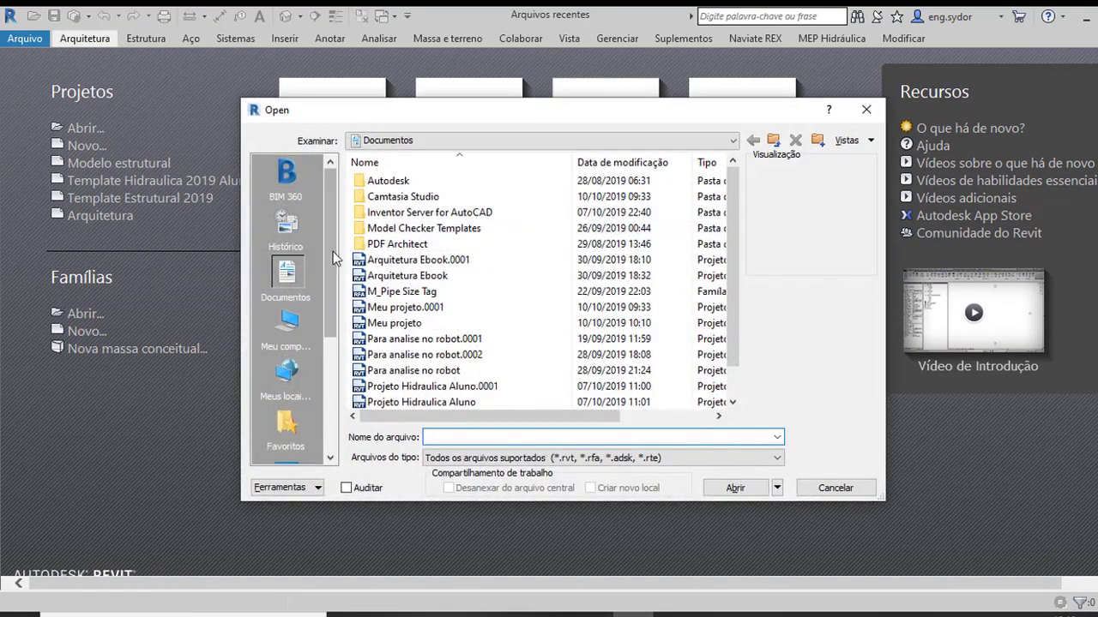
scroll(420, 318, "down", 1)
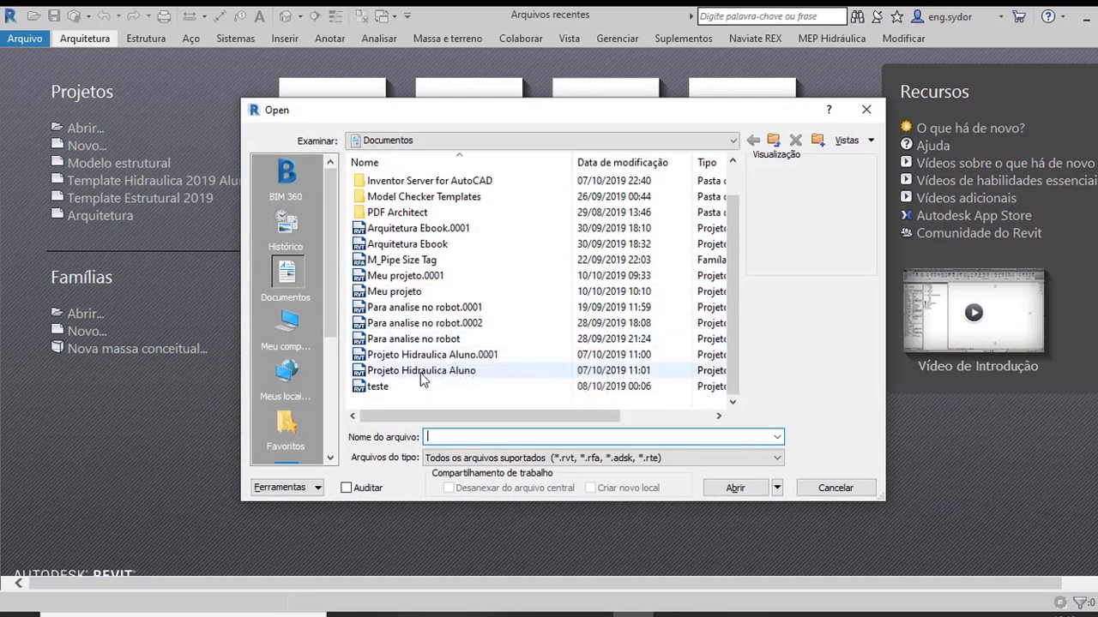
mouse_move(421, 402)
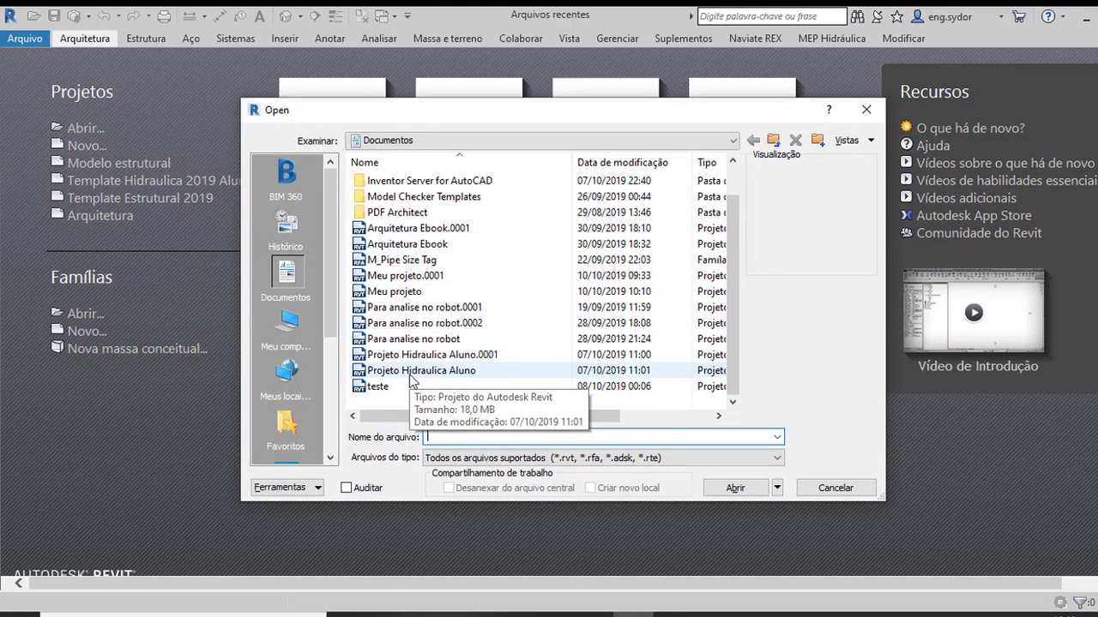
left_click(390, 292)
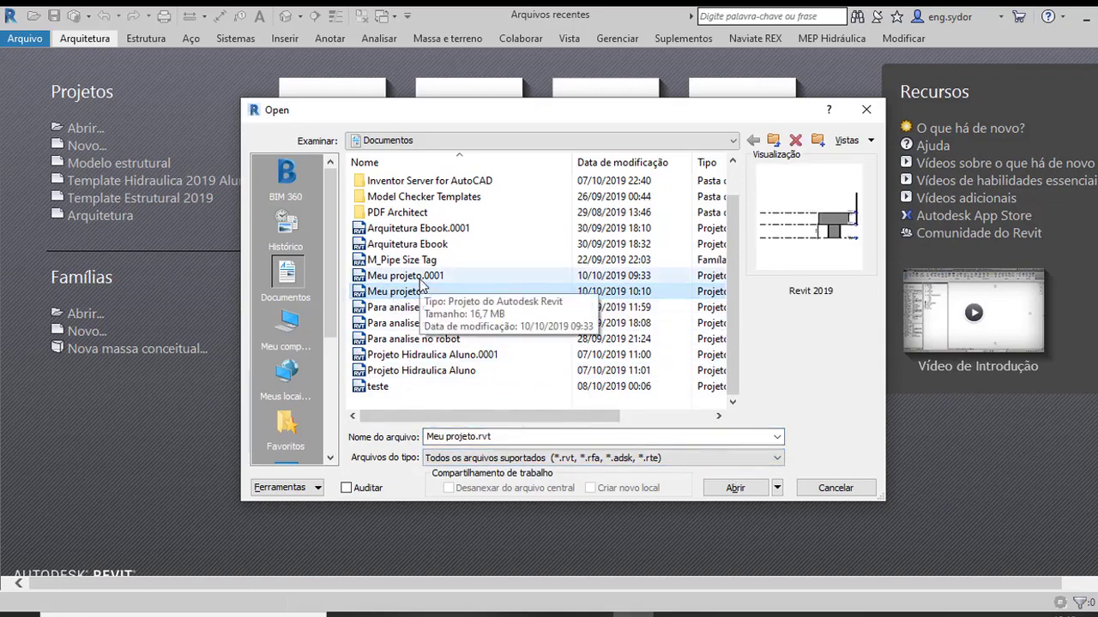
left_click(729, 489)
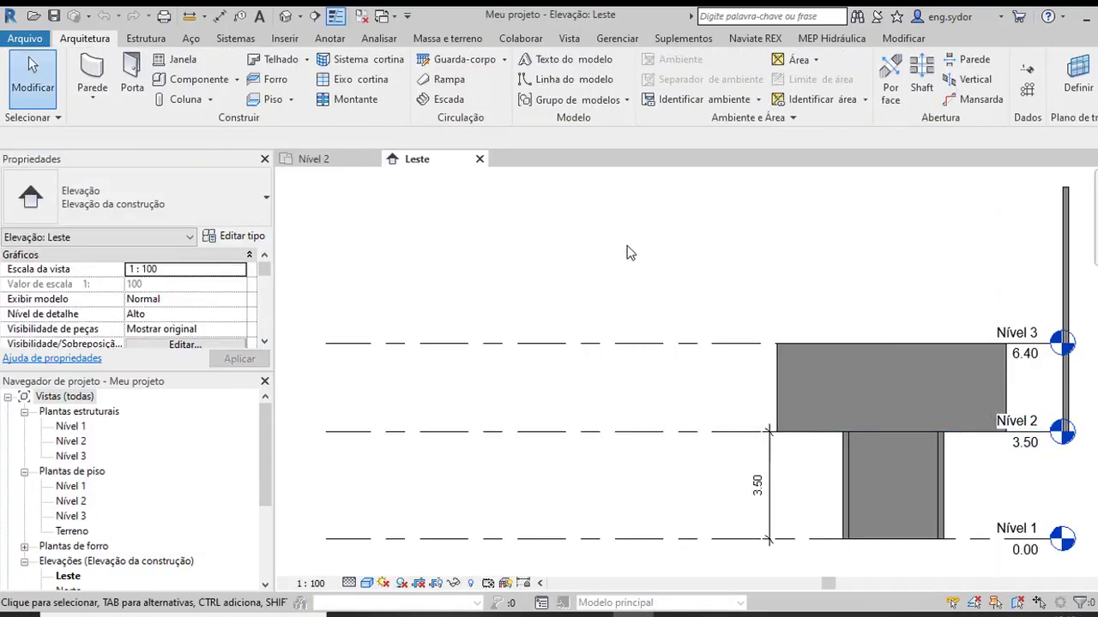
scroll(627, 253, "down", 2)
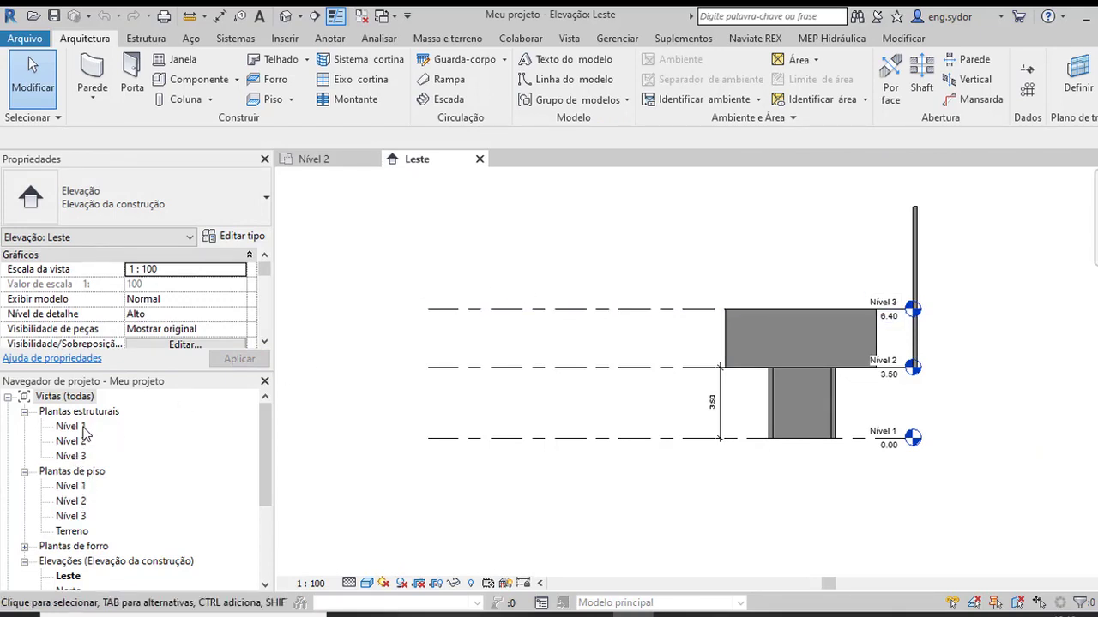
double_click(77, 426)
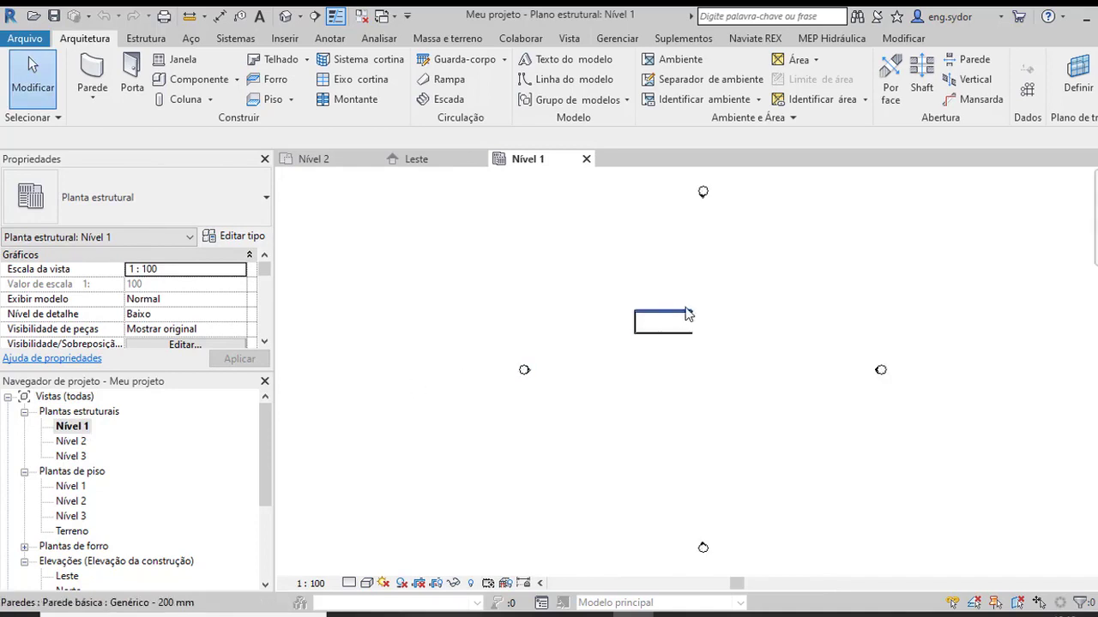
left_click(587, 160)
scroll(540, 298, "down", 1)
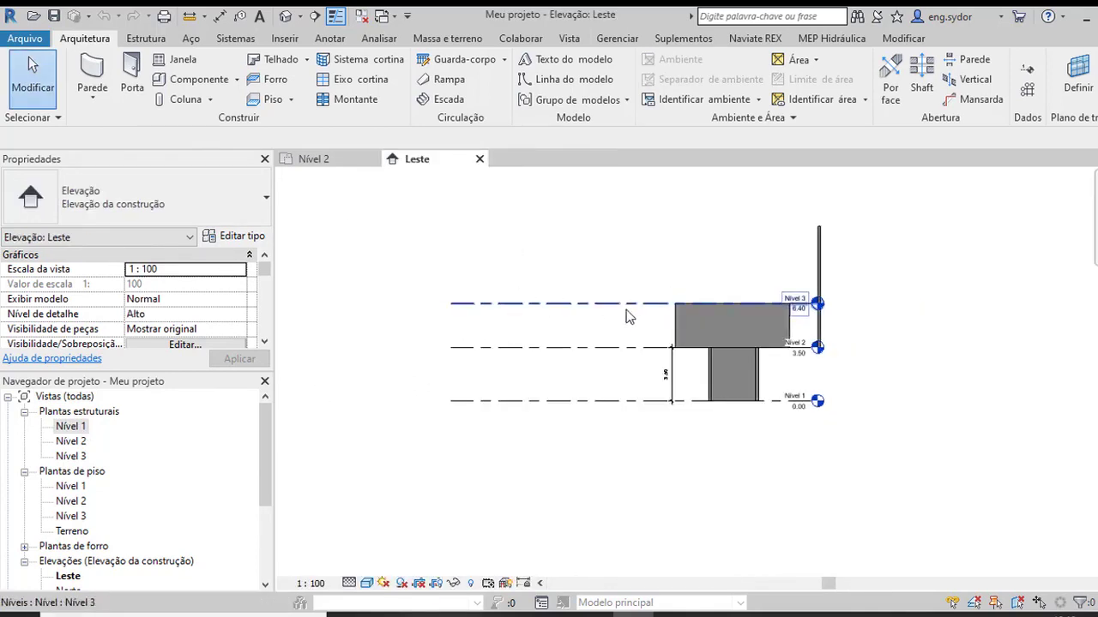
scroll(885, 272, "up", 1)
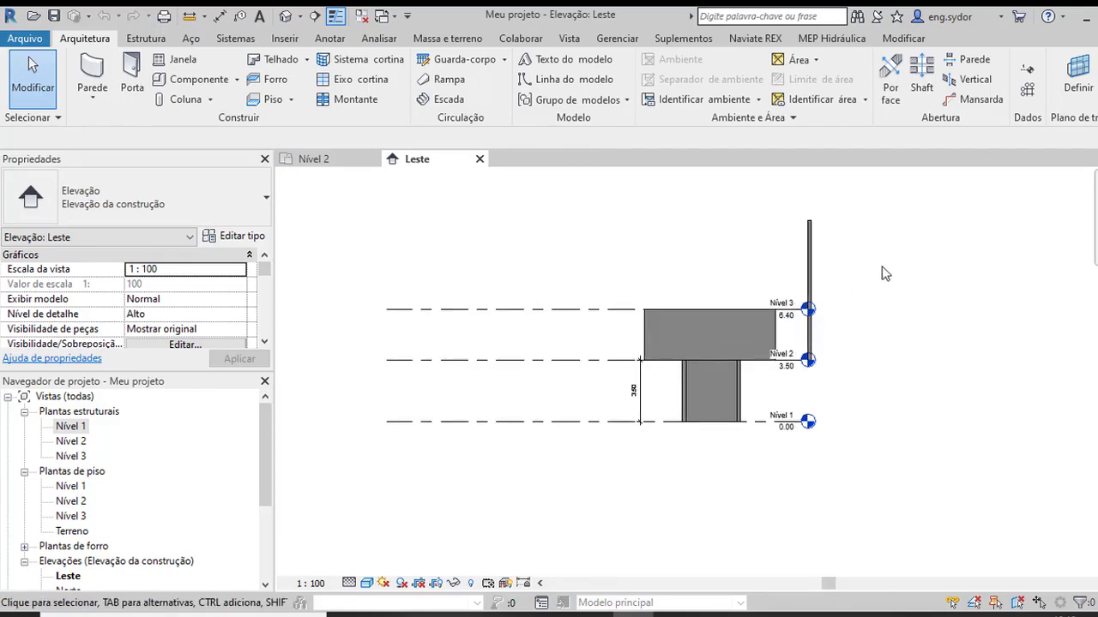